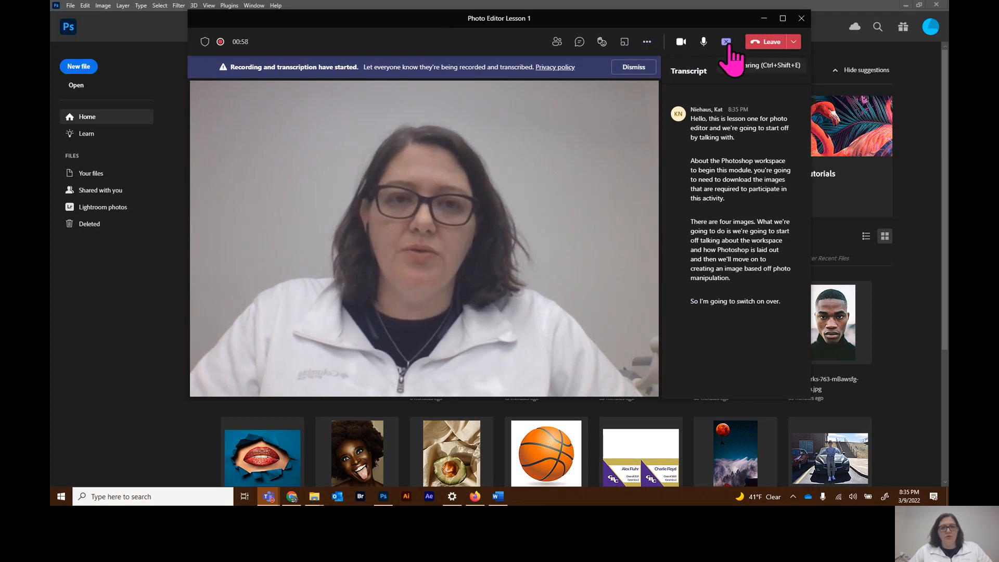
# Step: Switch to Photoshop, start a new document, and browse the preset categories from Saved through Film & Video
pyautogui.click(172, 73)
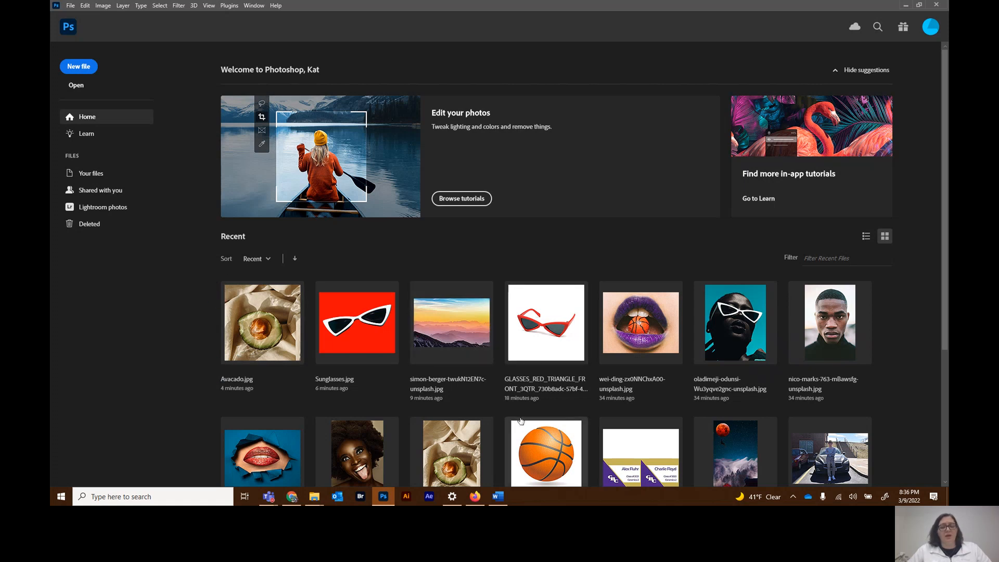
pyautogui.click(81, 68)
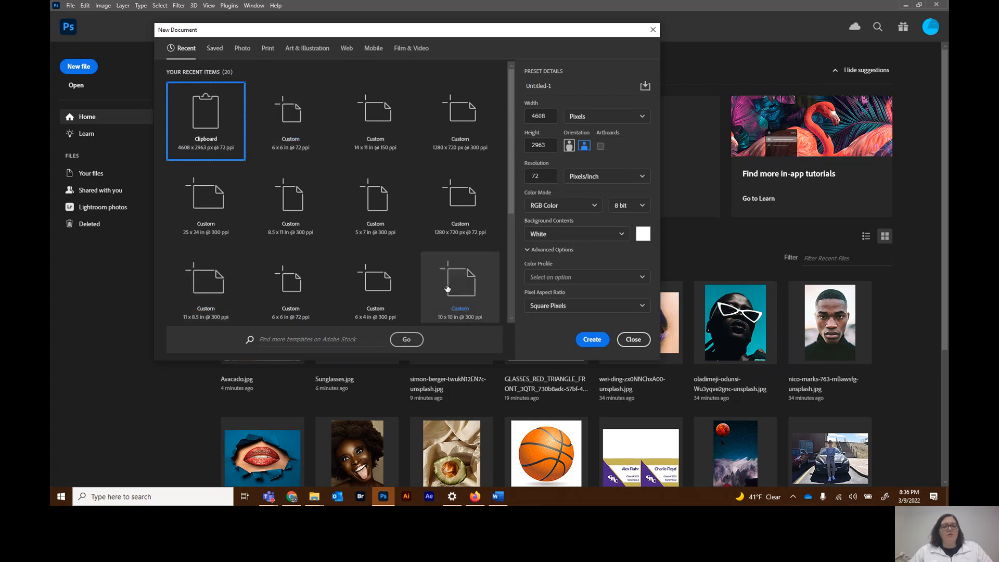
pyautogui.click(216, 52)
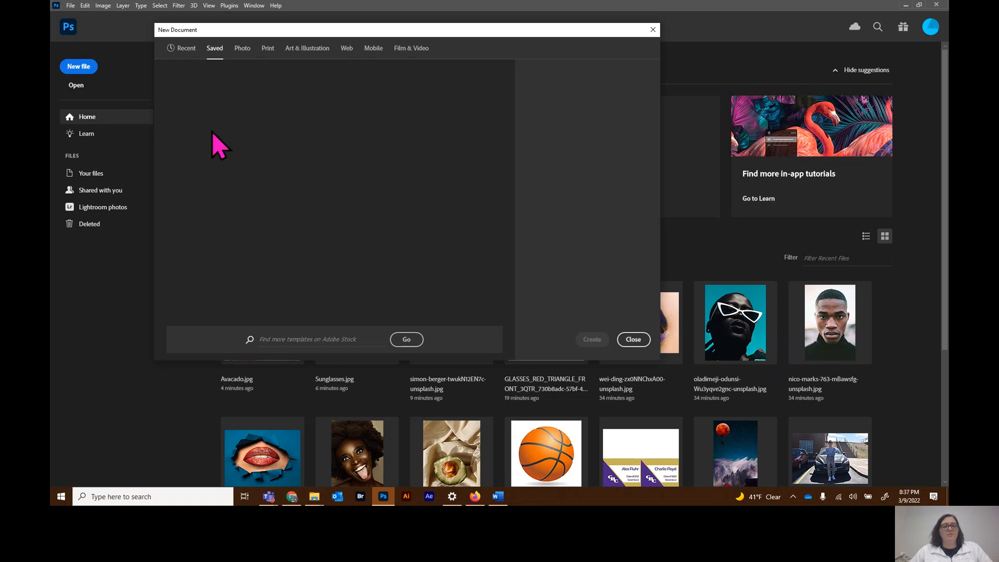
pyautogui.click(245, 51)
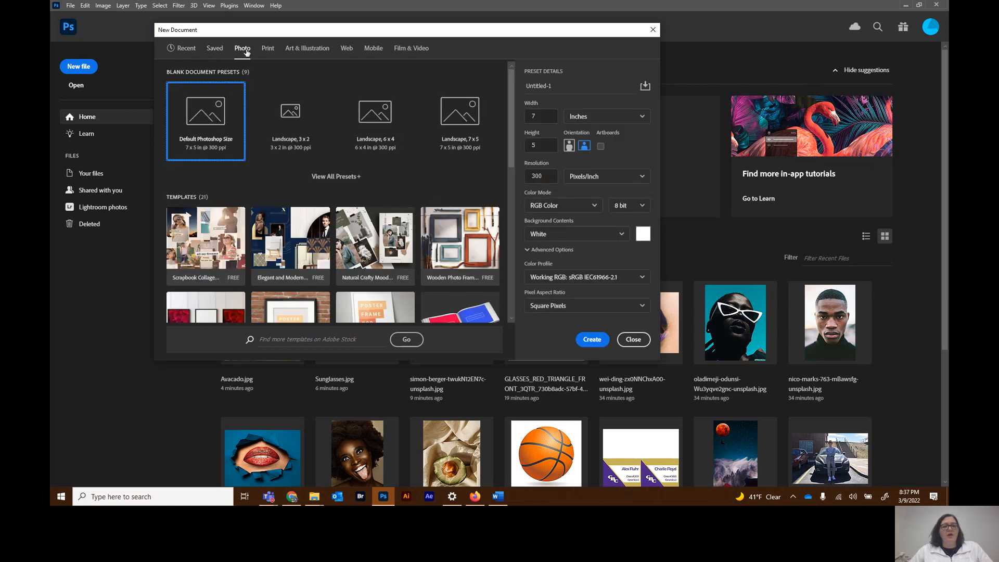
pyautogui.click(266, 50)
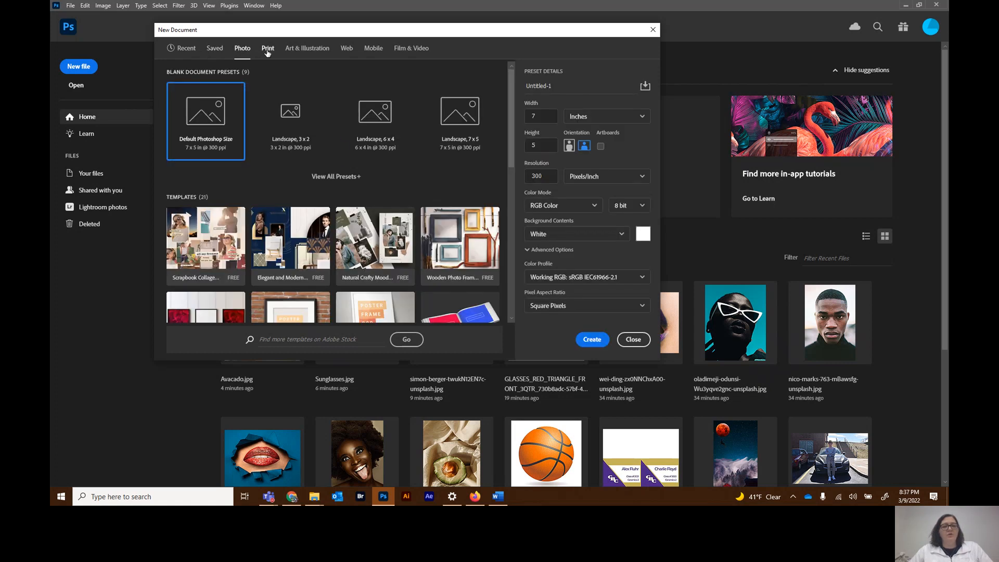
pyautogui.click(306, 49)
pyautogui.click(348, 49)
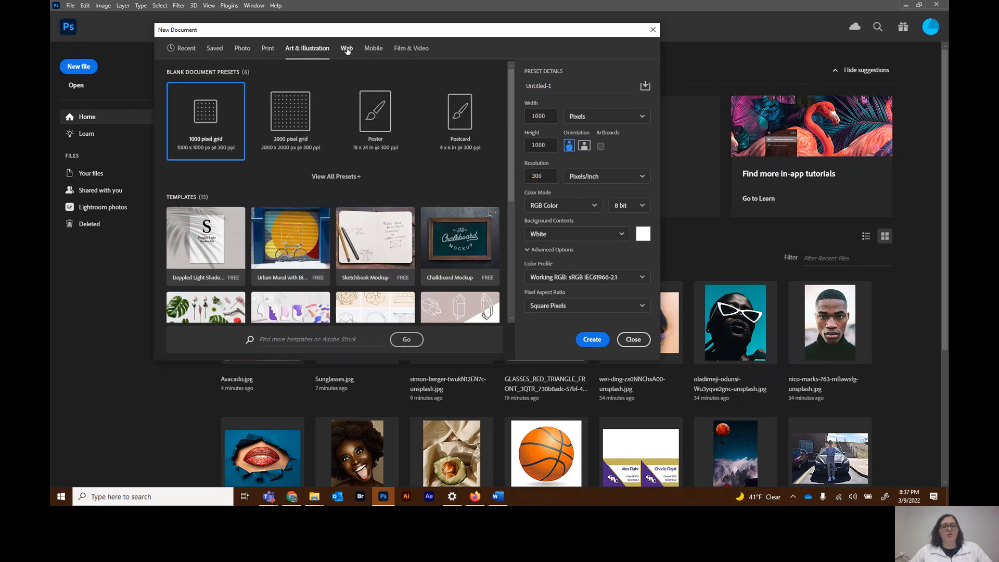
pyautogui.click(380, 50)
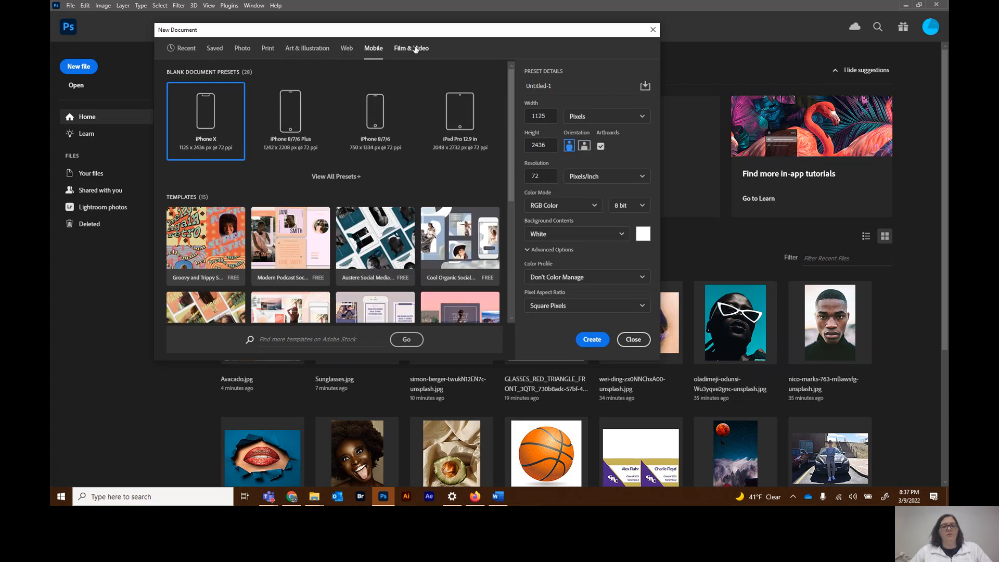
pyautogui.click(415, 50)
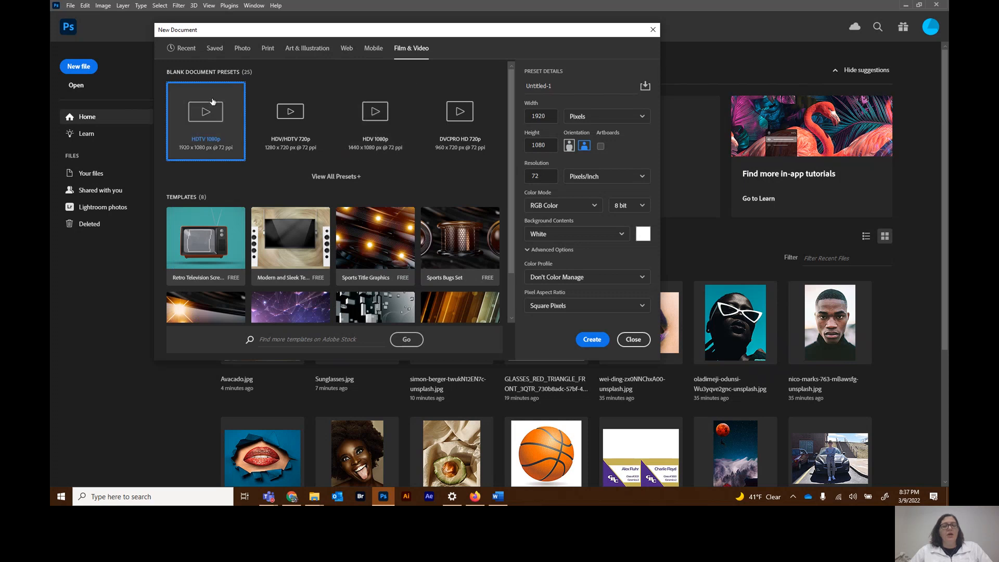
# Step: Return to the Photo presets and review the document name and width unit options, keeping Inches
pyautogui.click(248, 55)
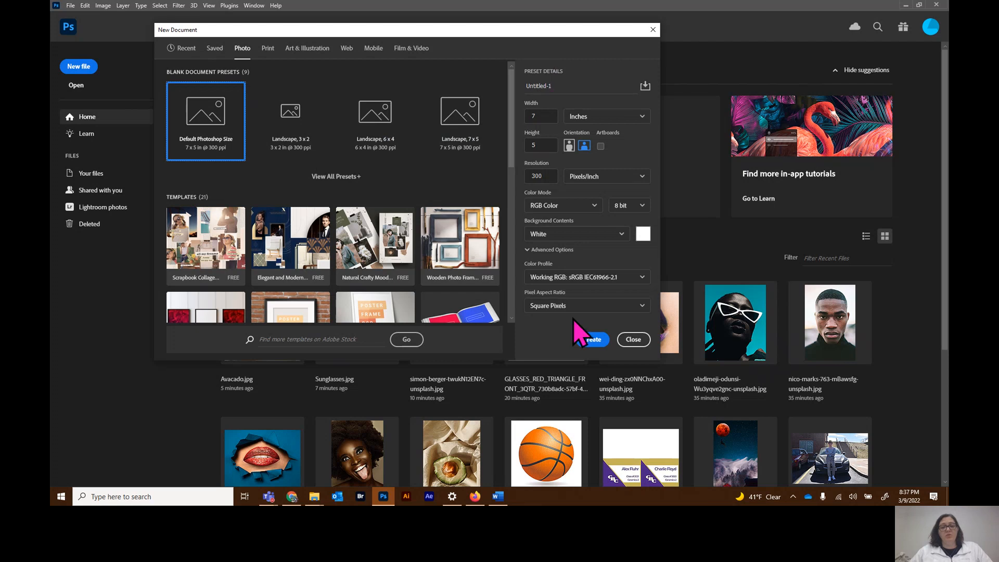
pyautogui.click(563, 85)
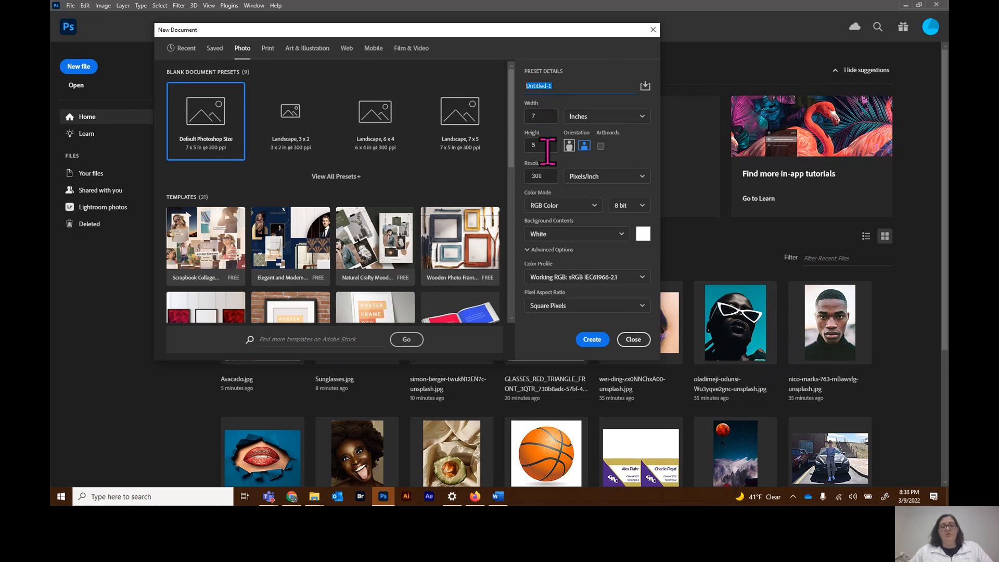
pyautogui.click(642, 116)
pyautogui.click(641, 117)
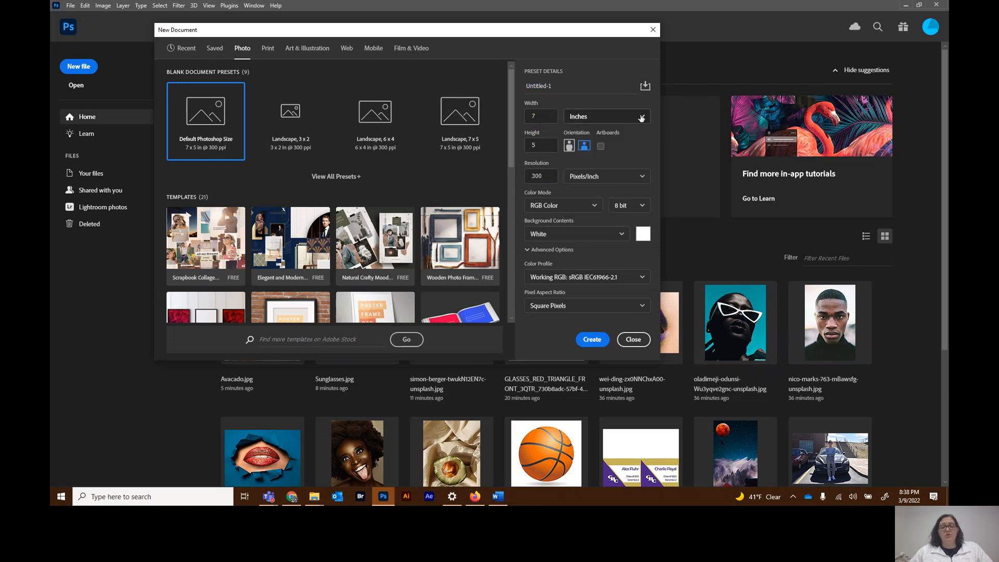
pyautogui.click(642, 118)
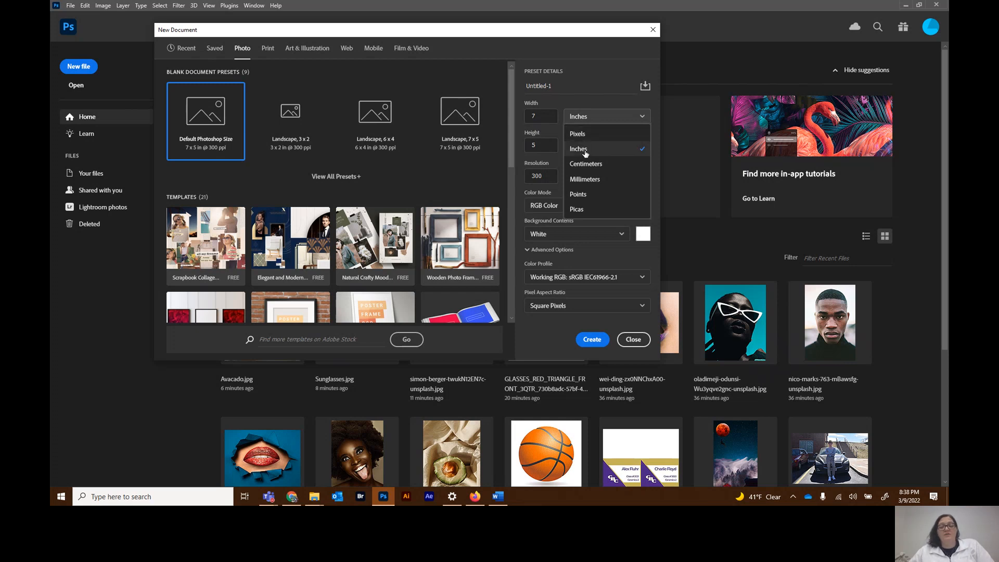
pyautogui.click(585, 150)
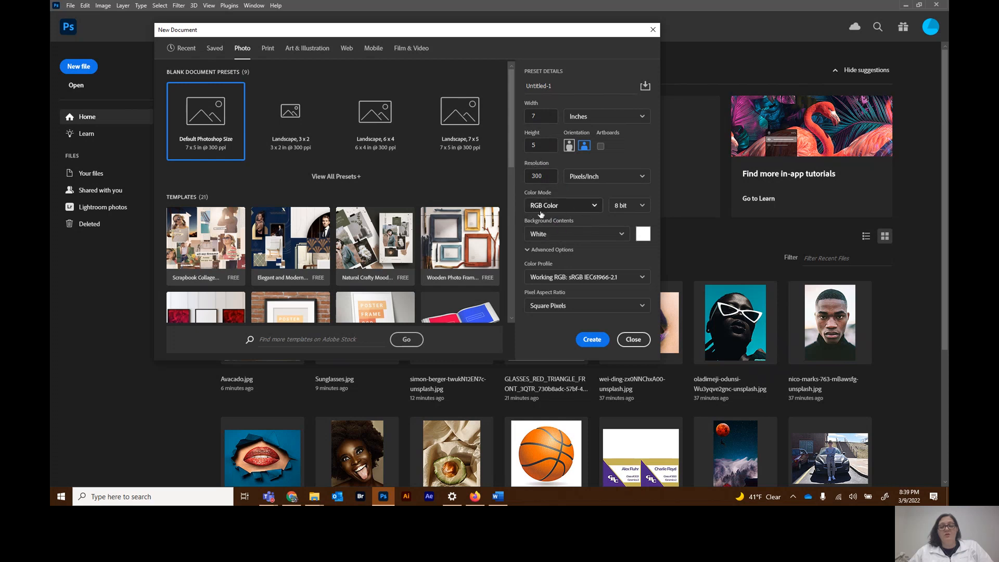
# Step: Review the color mode, background contents and color profile options, and close the dialog without creating a document
pyautogui.click(595, 206)
pyautogui.click(599, 207)
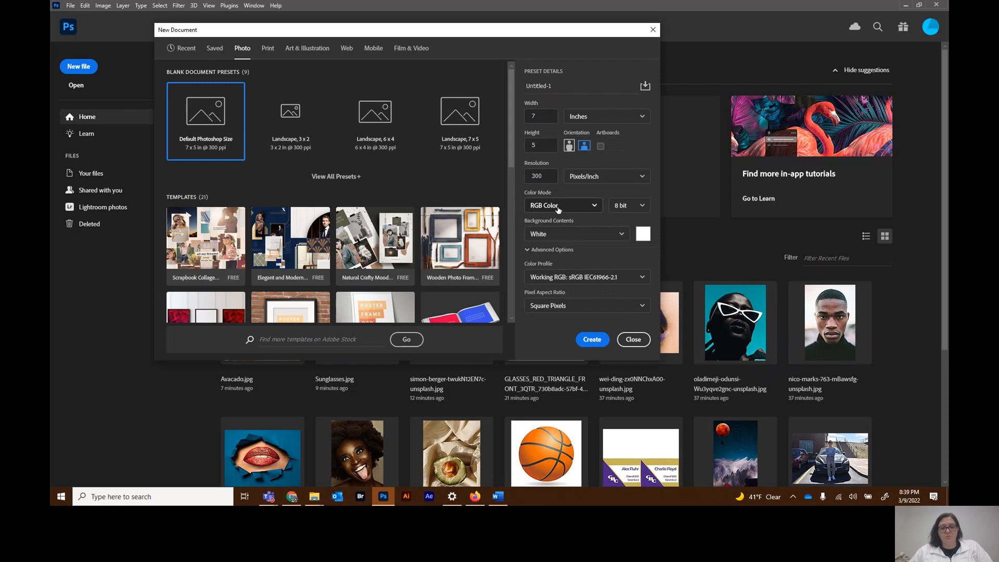
pyautogui.click(622, 234)
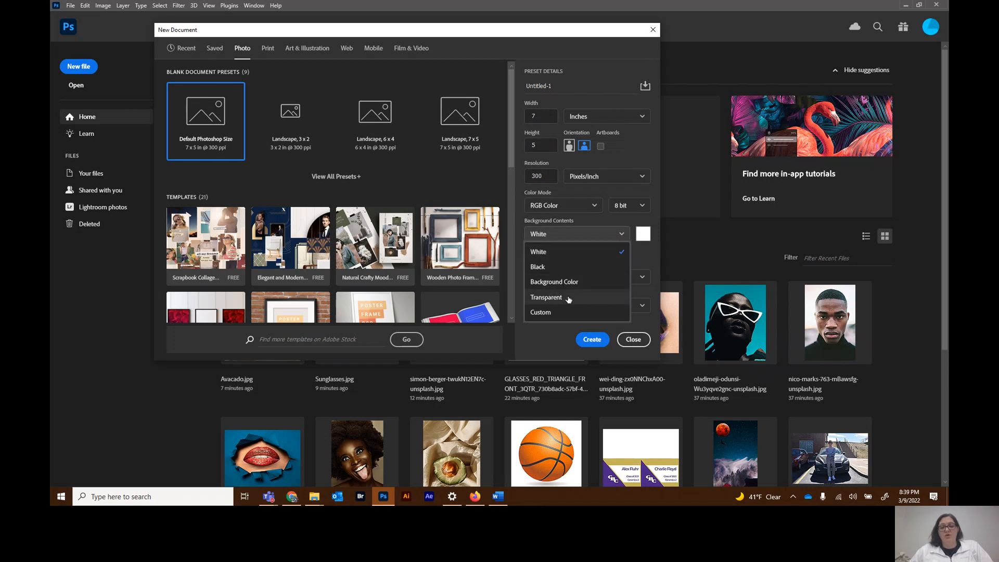
pyautogui.click(587, 236)
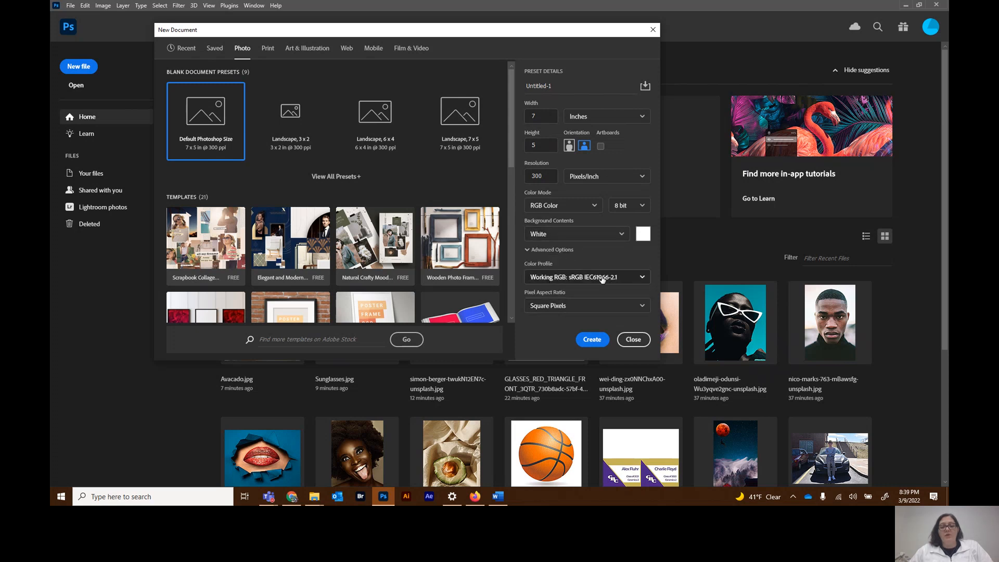
pyautogui.click(644, 279)
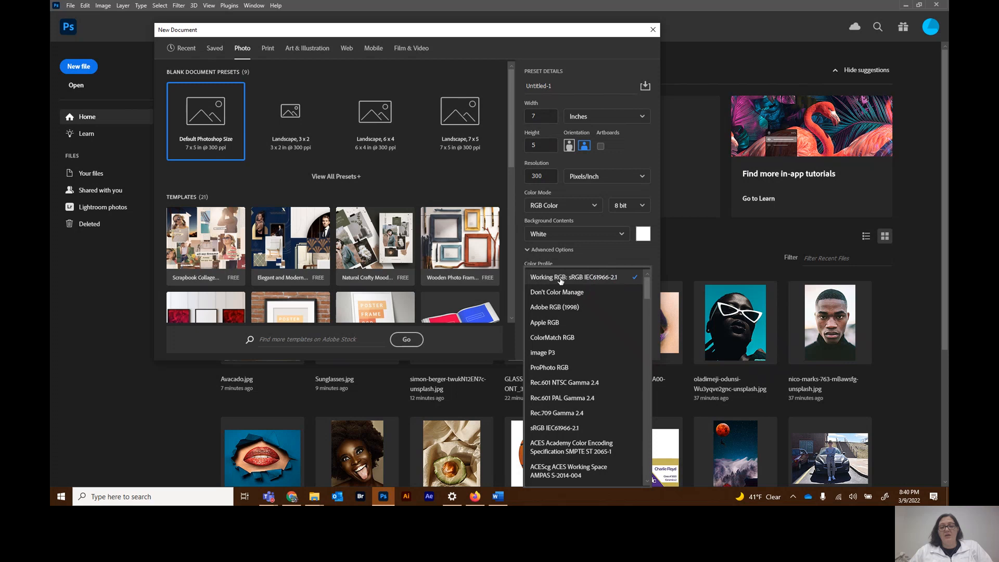
pyautogui.click(582, 261)
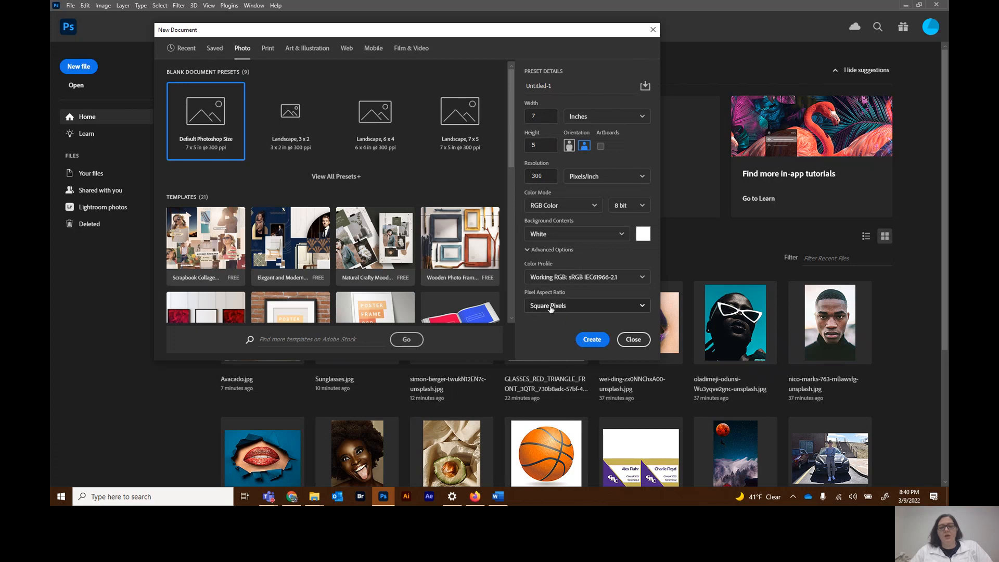
pyautogui.click(633, 341)
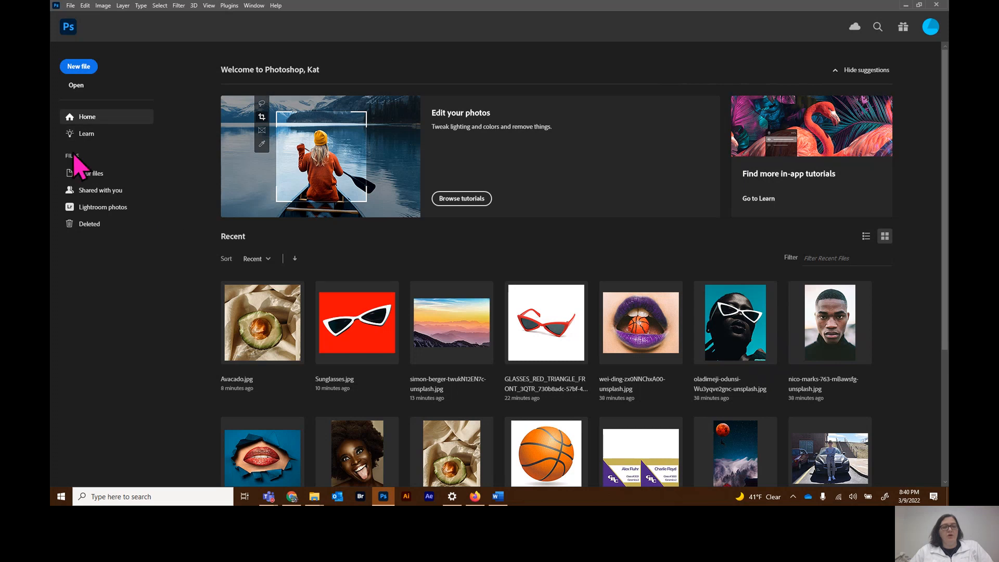
# Step: Look over the hands-on and additional tutorials on the Learn page
pyautogui.click(83, 134)
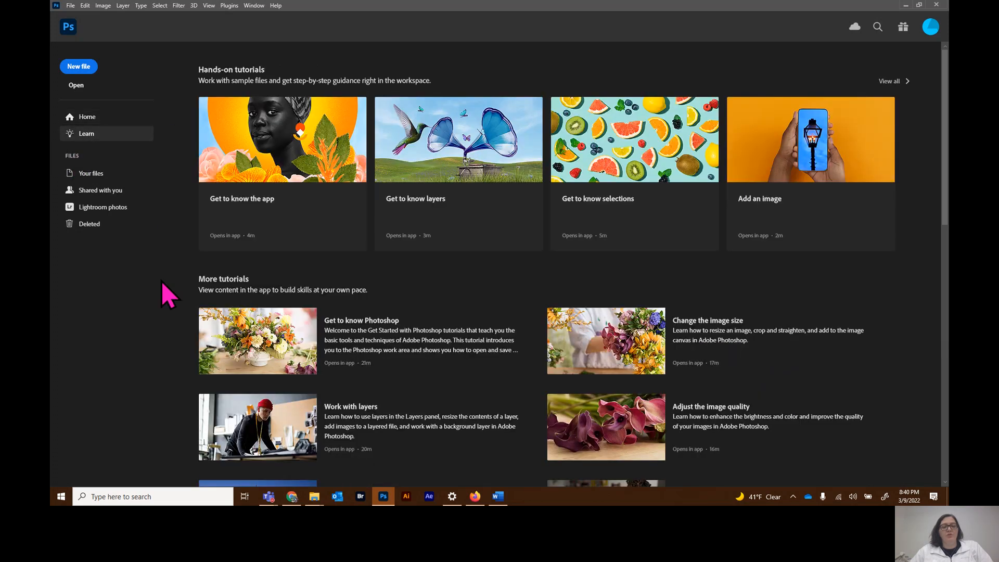
pyautogui.scroll(-10, 181, 369)
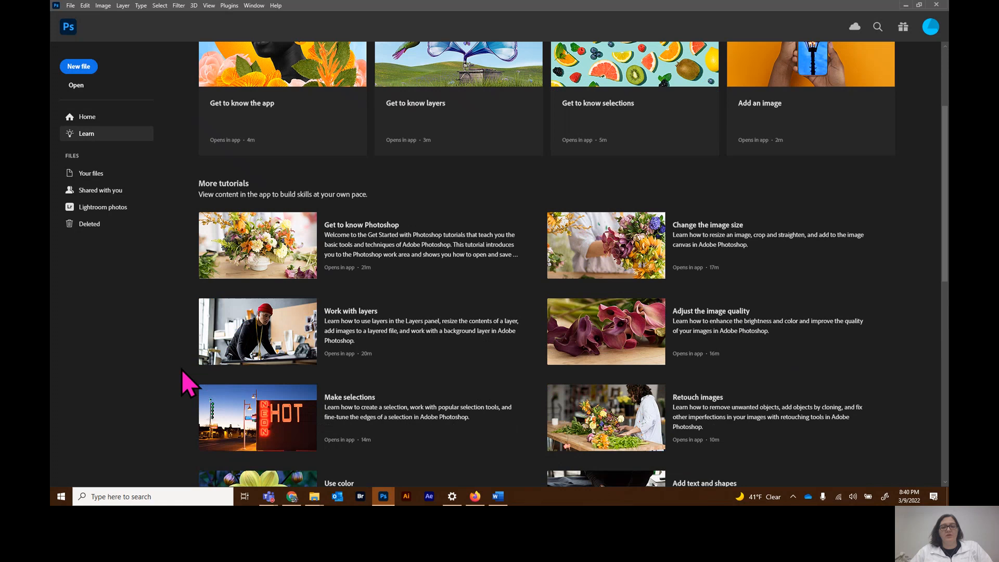
pyautogui.scroll(10, 181, 368)
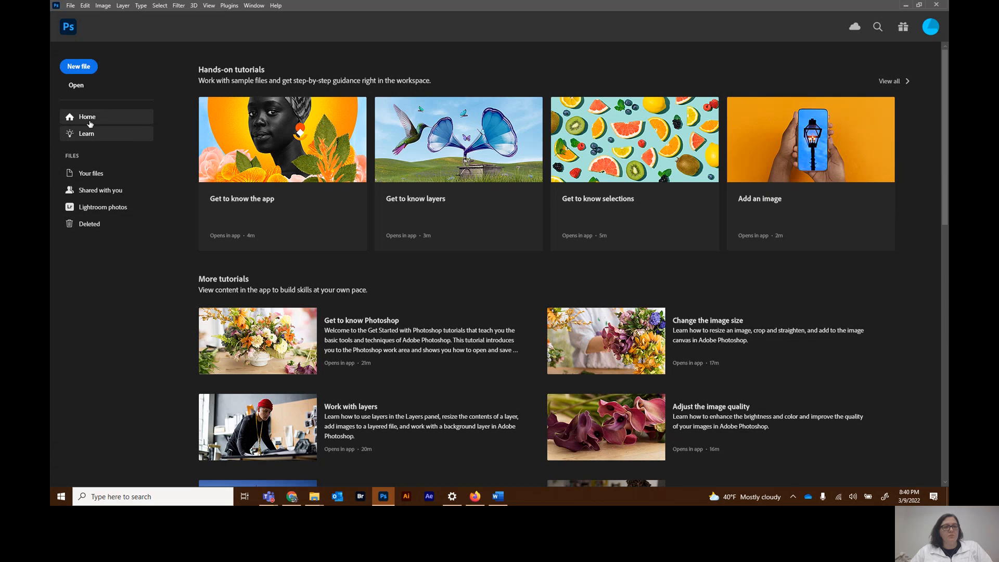
# Step: Open Avacado.jpg, Lips.jpg, Rainbow mountains.jpg and Sunglasses.jpg together from the Lesson 1 folder, and activate the Move tool
pyautogui.click(75, 88)
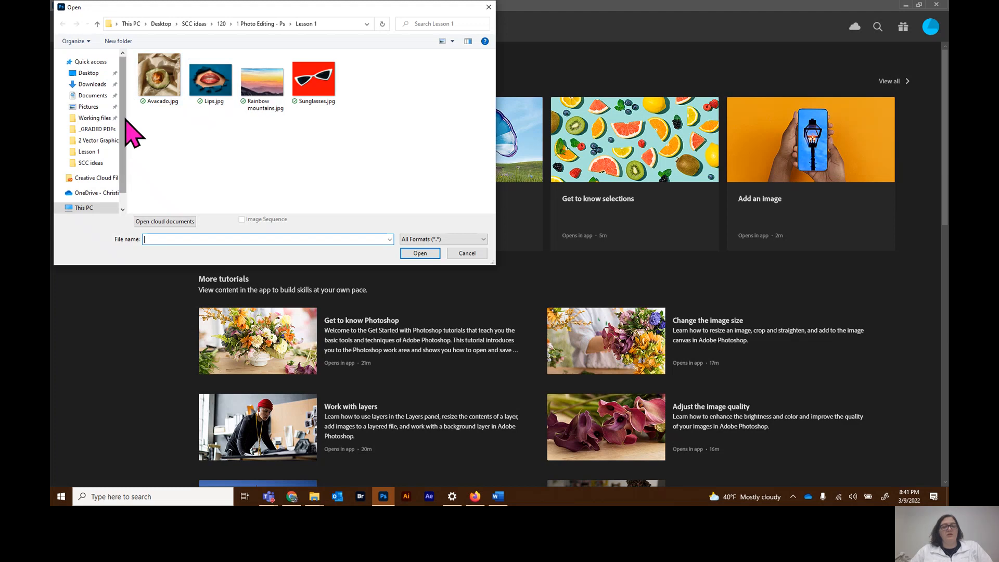
pyautogui.moveTo(131, 93); pyautogui.dragTo(370, 129)
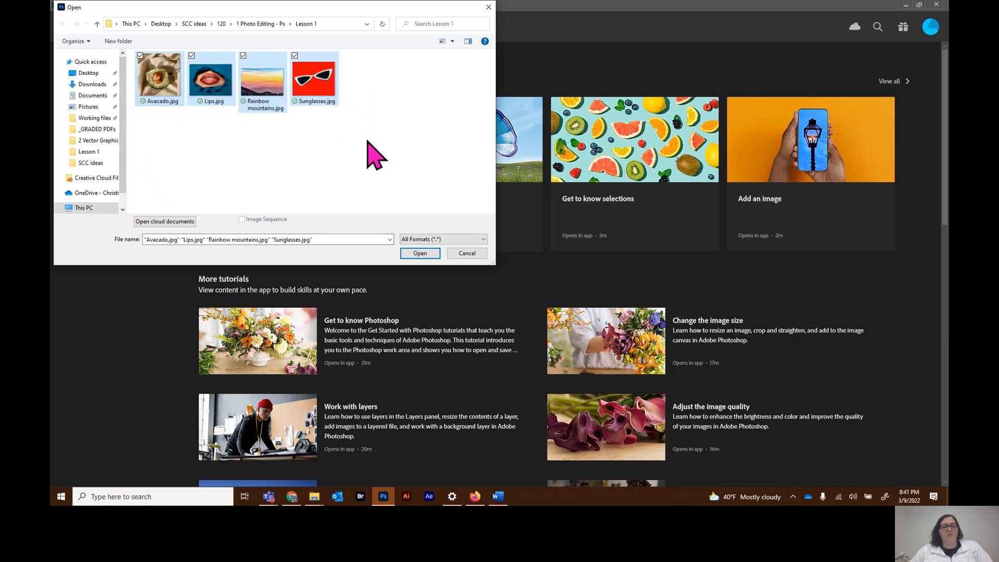
pyautogui.click(422, 254)
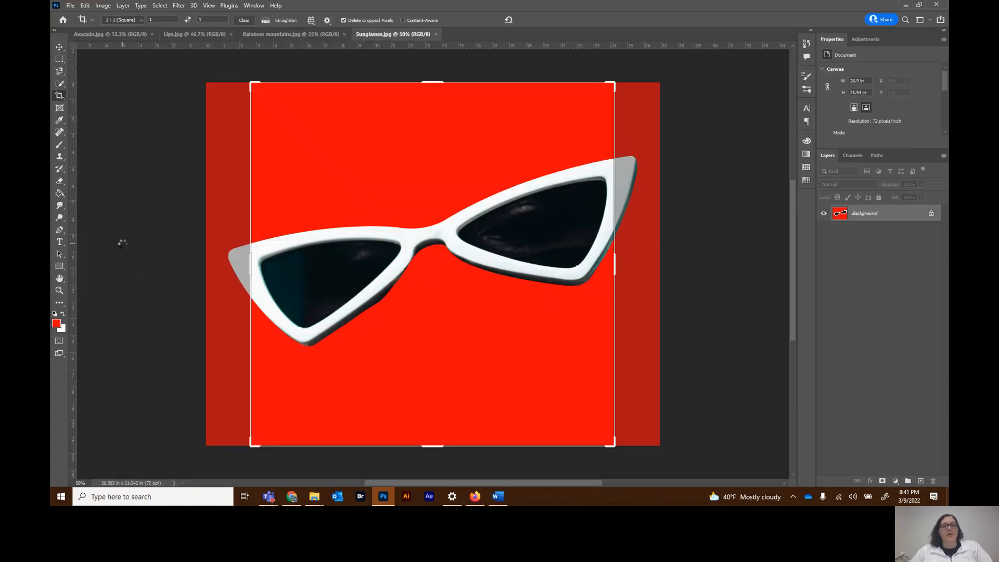
pyautogui.click(61, 48)
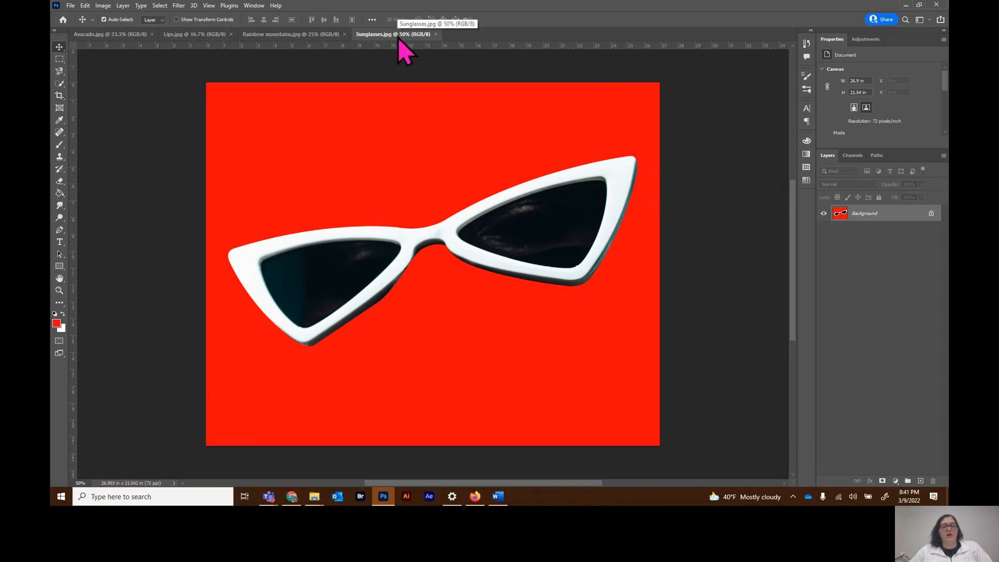
# Step: View each of the four open images in turn and return to Avacado.jpg
pyautogui.click(108, 36)
pyautogui.click(197, 35)
pyautogui.click(291, 34)
pyautogui.click(376, 34)
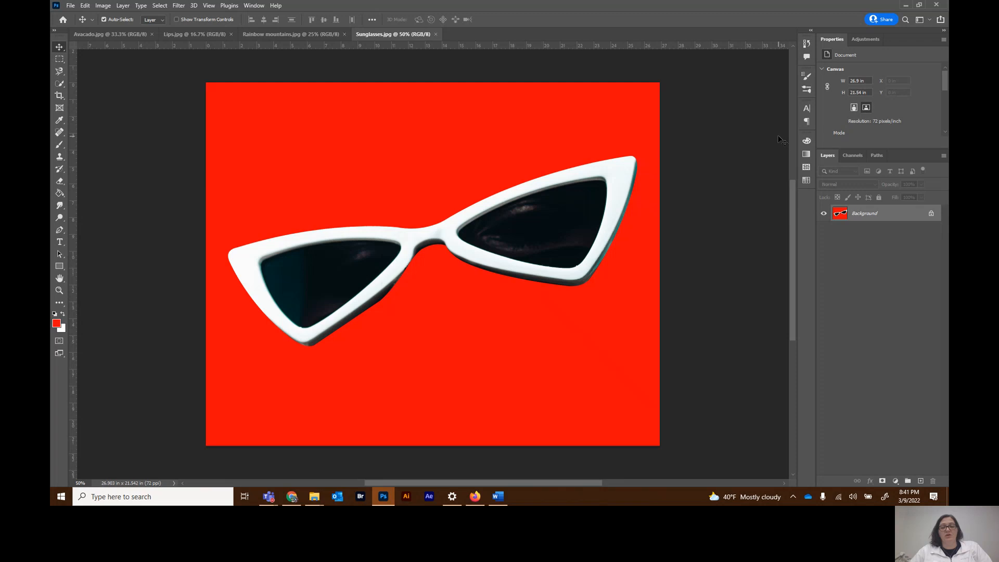
pyautogui.click(91, 35)
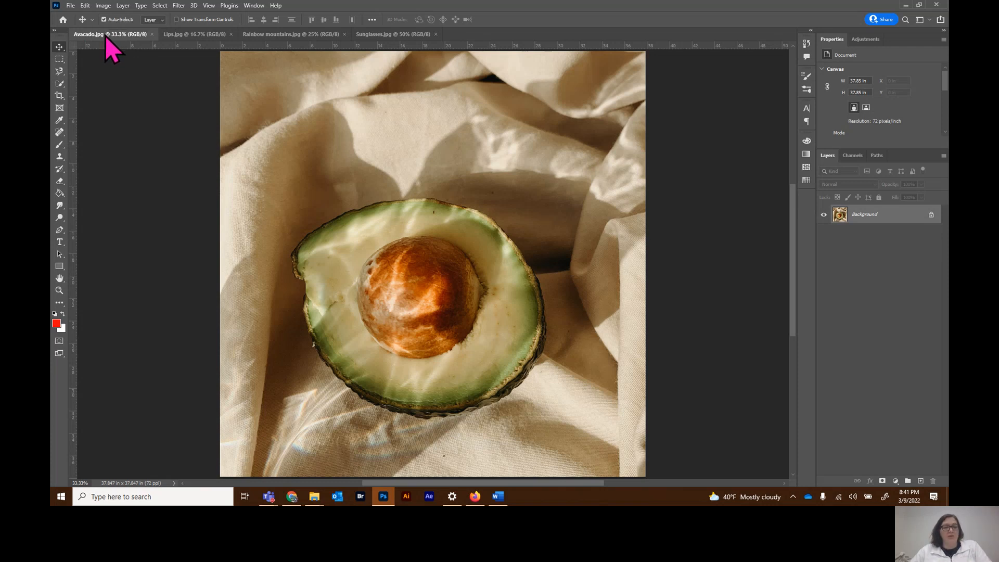
pyautogui.scroll(1, 108, 37)
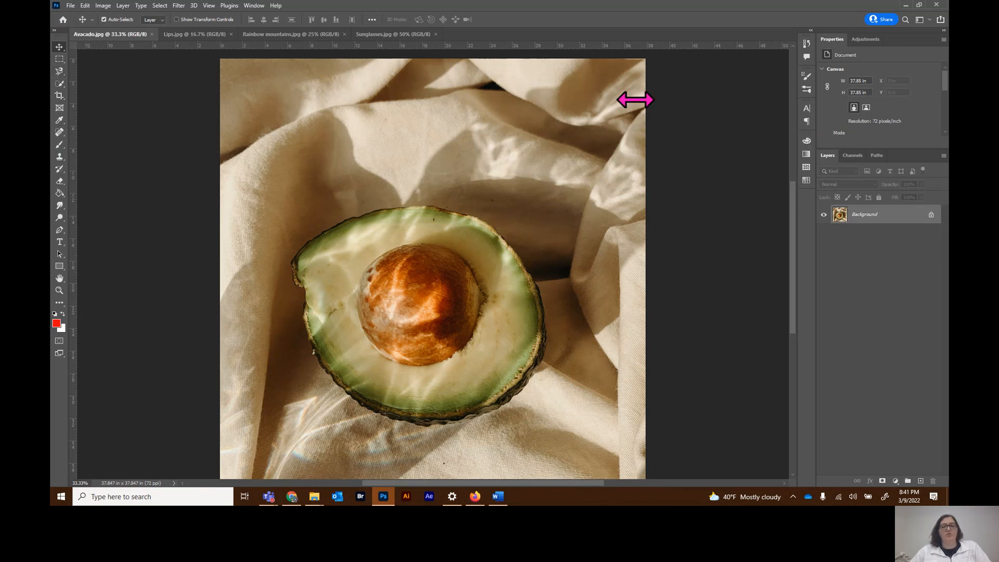
# Step: Switch to the Essentials (Default) workspace and reset it to its original layout
pyautogui.click(255, 6)
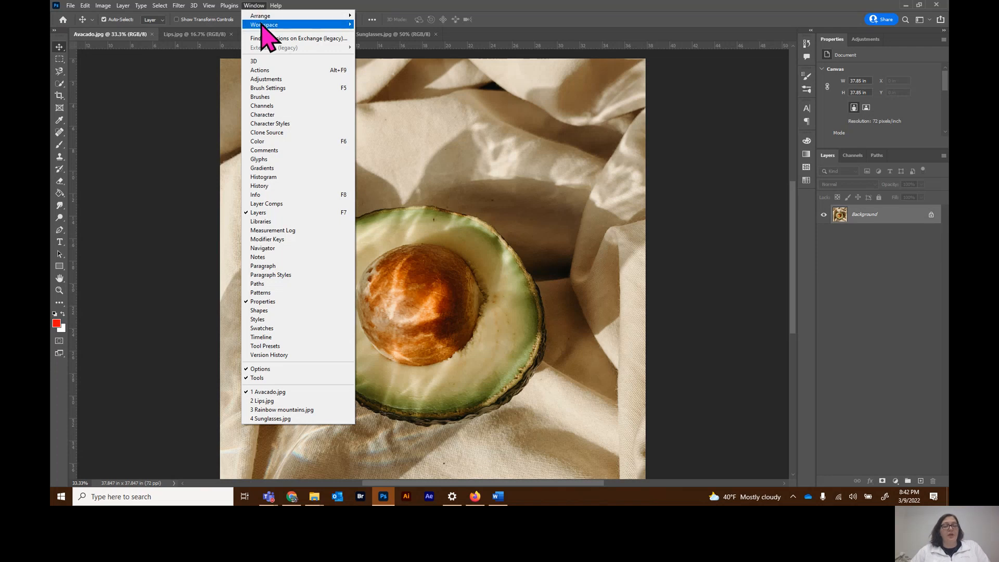
pyautogui.moveTo(263, 25)
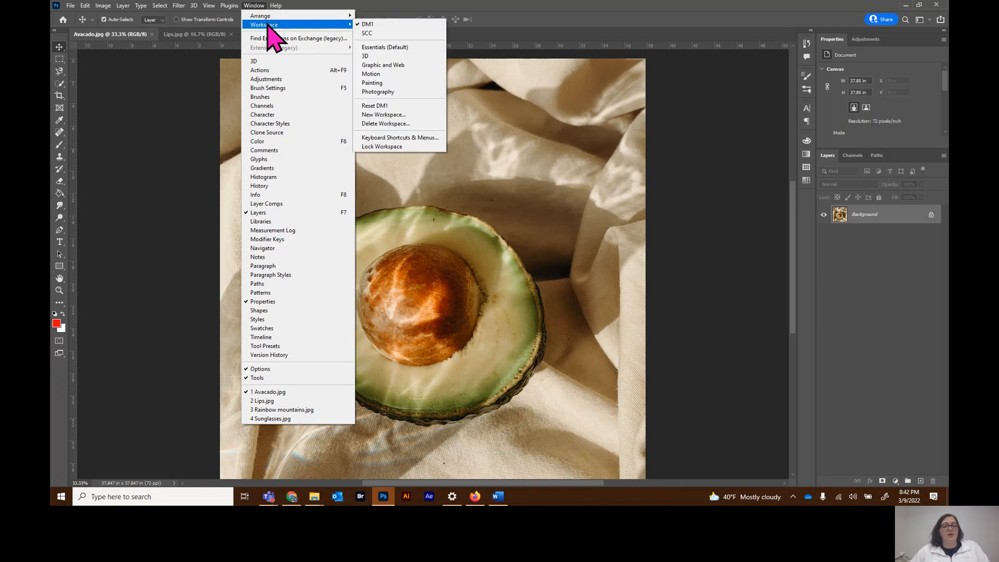
pyautogui.click(407, 48)
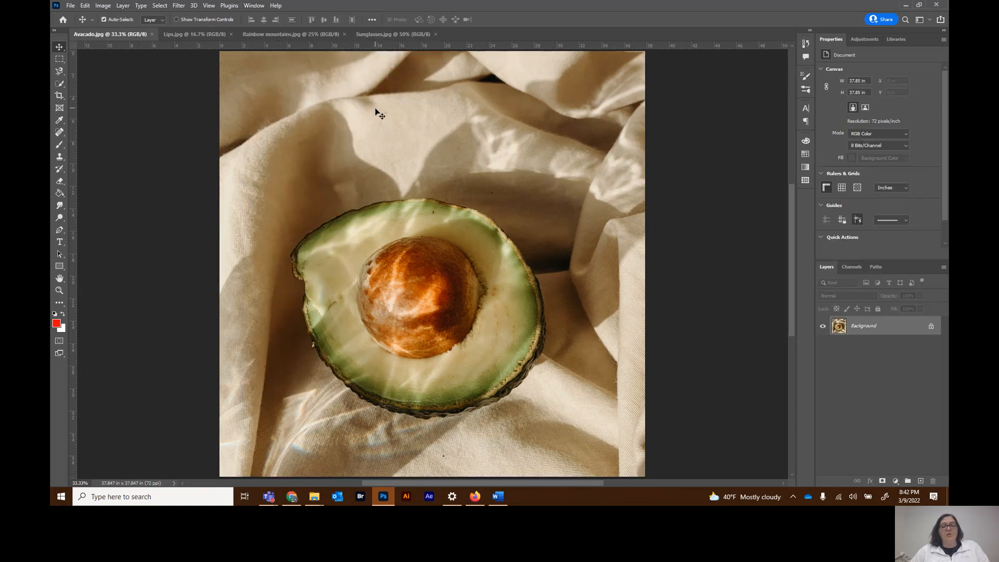
pyautogui.click(253, 11)
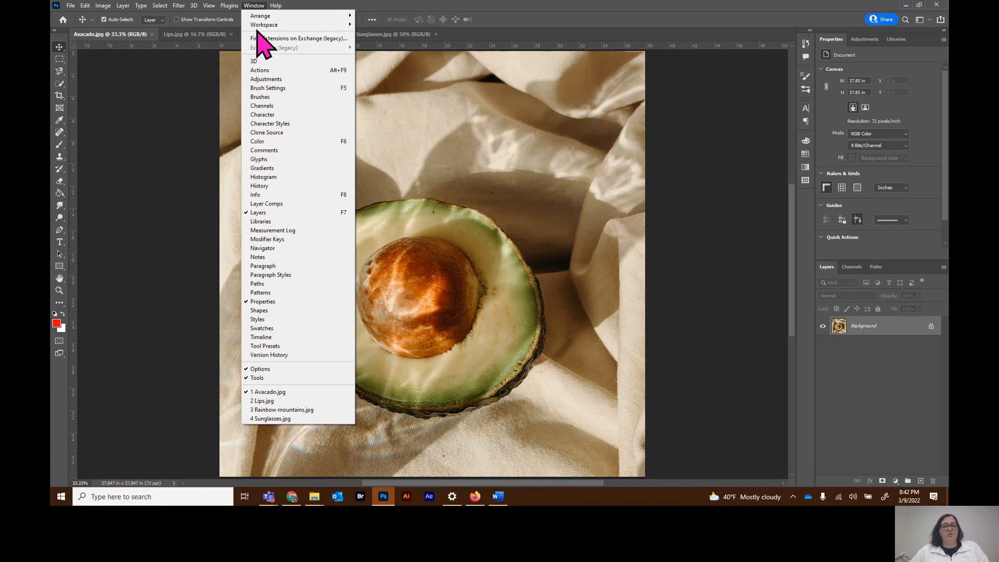
pyautogui.moveTo(257, 27)
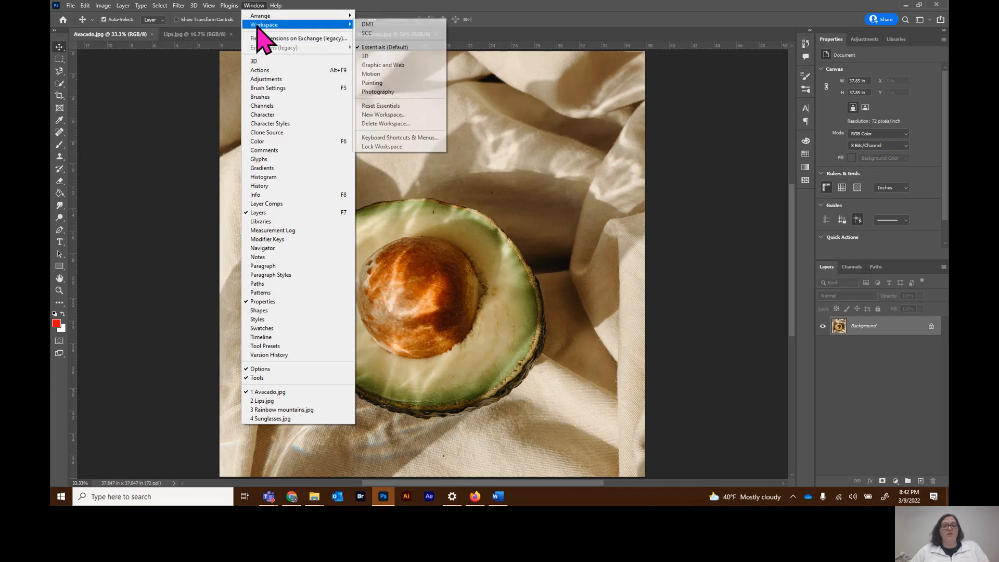
pyautogui.click(394, 107)
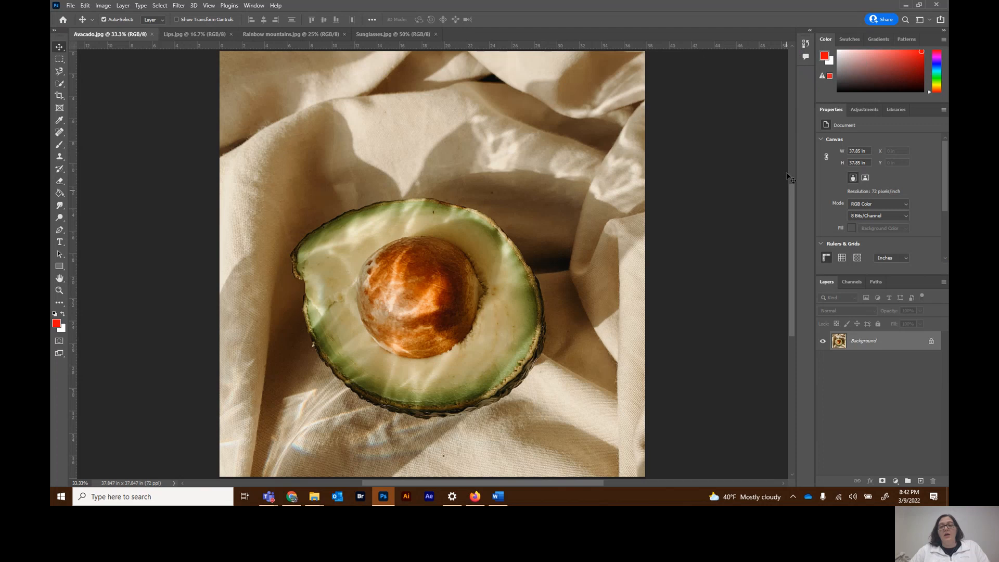
# Step: Review the list of available workspaces and close it without switching from Essentials (Default)
pyautogui.click(254, 5)
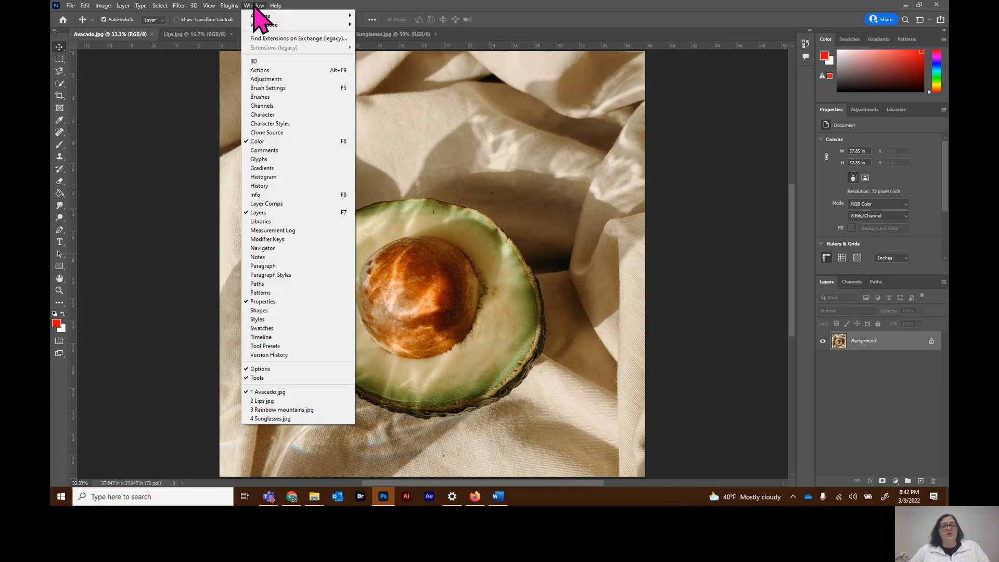
pyautogui.moveTo(266, 25)
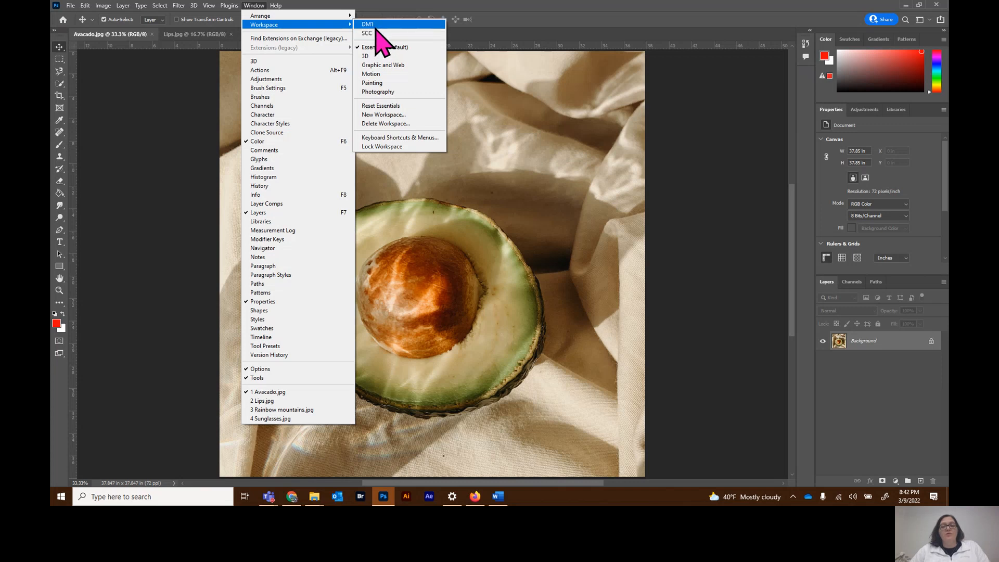
pyautogui.click(816, 96)
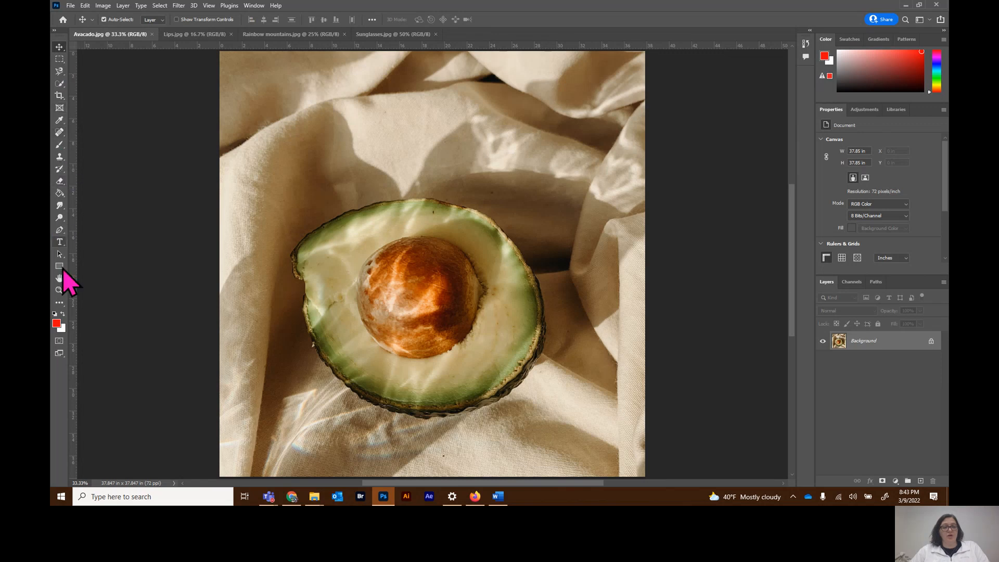
# Step: Look at the variants grouped under the marquee, lasso and quick selection tools, and return to the Move tool
pyautogui.click(59, 60)
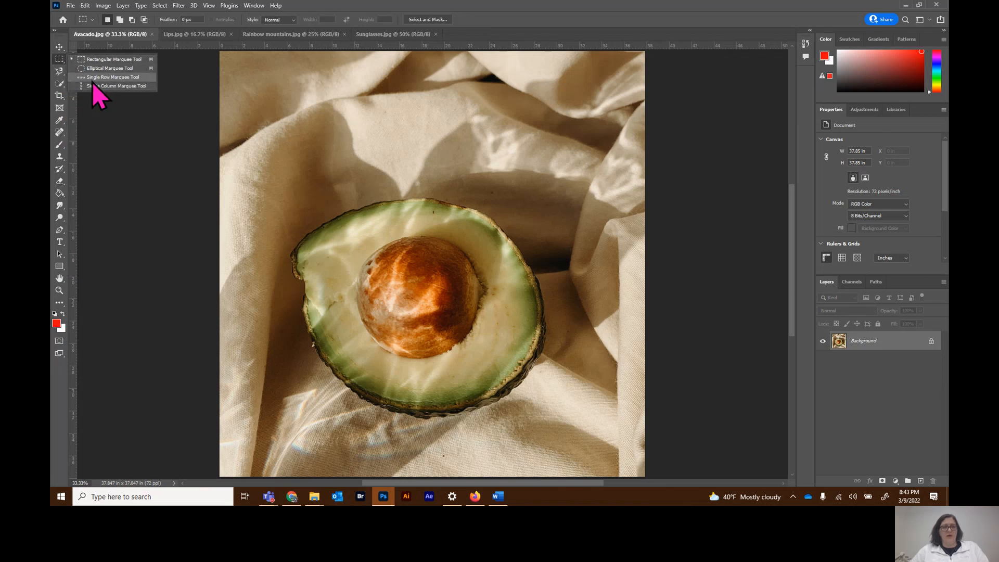
pyautogui.click(60, 61)
pyautogui.click(60, 73)
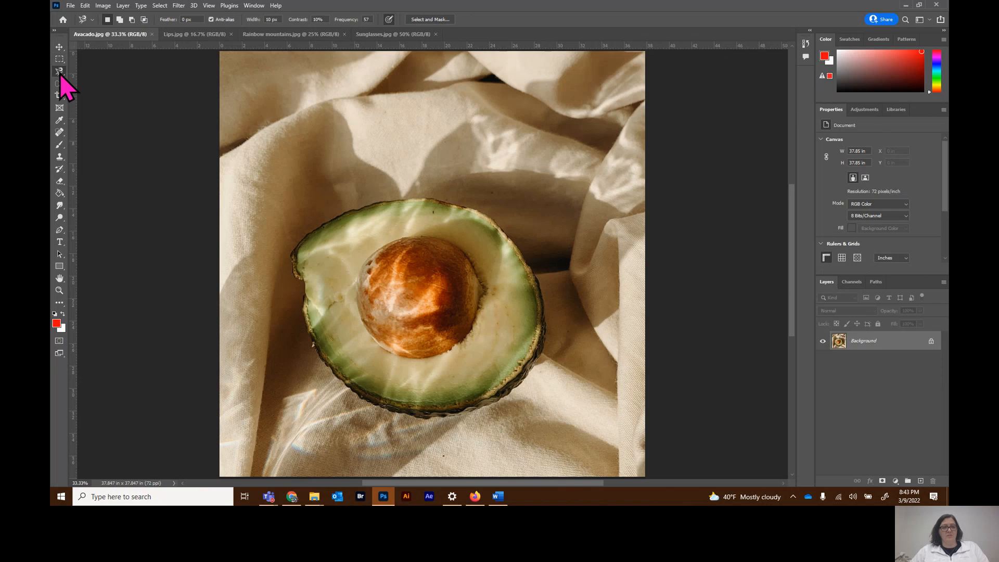
pyautogui.click(61, 73)
pyautogui.click(62, 84)
pyautogui.click(61, 84)
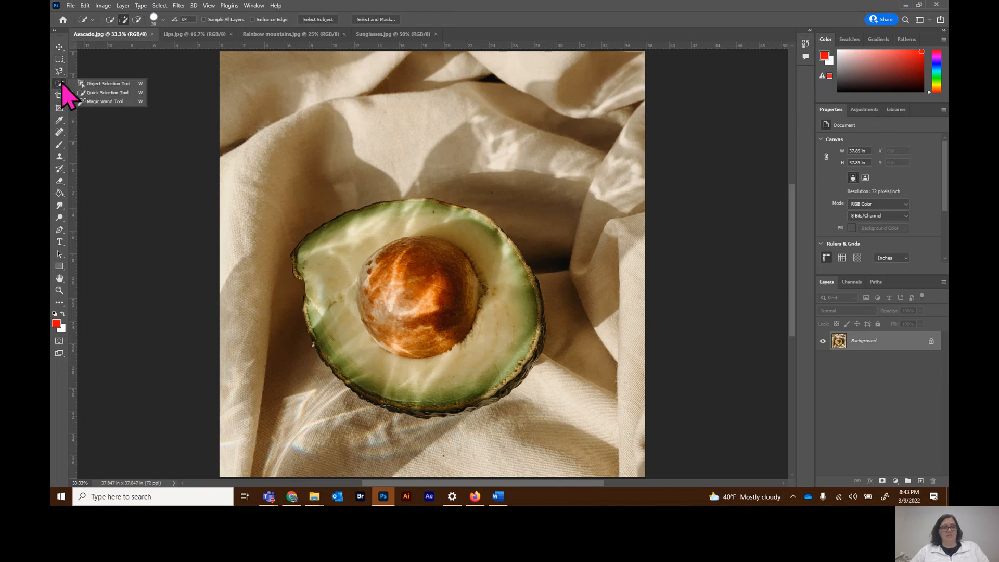
pyautogui.click(60, 47)
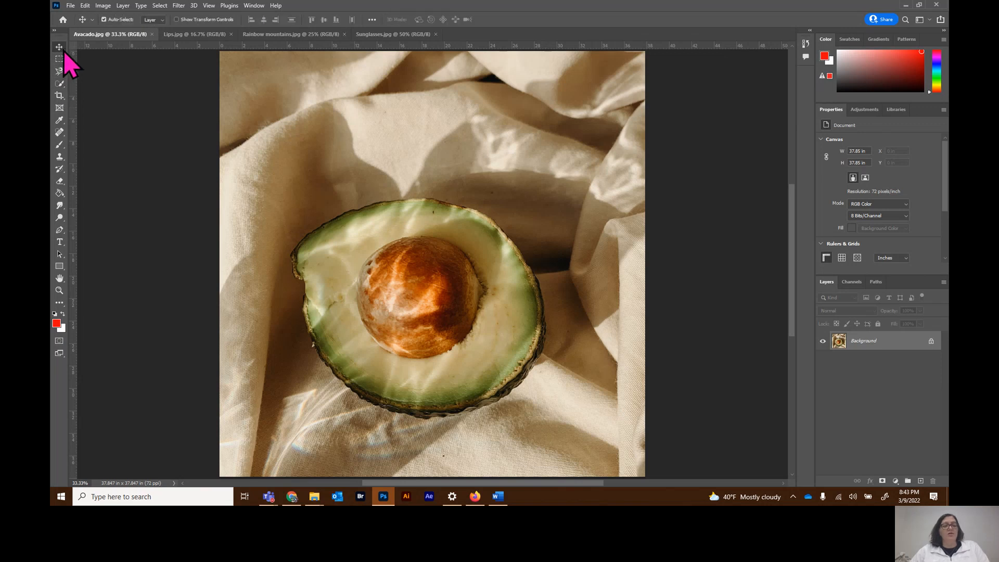
# Step: Compare the options of several selection, healing and brush tools by activating each in turn, and return to the Move tool
pyautogui.click(59, 59)
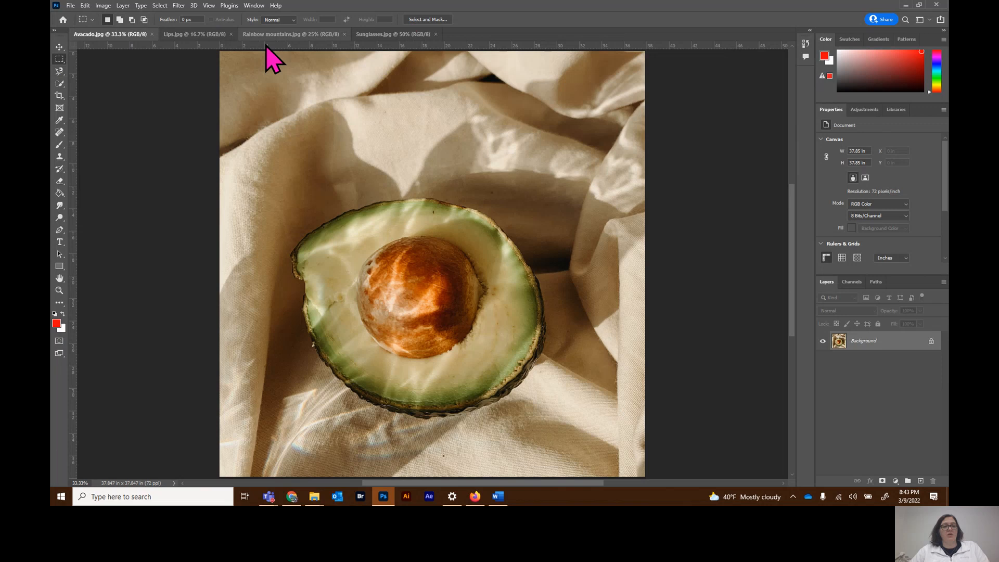
pyautogui.click(59, 73)
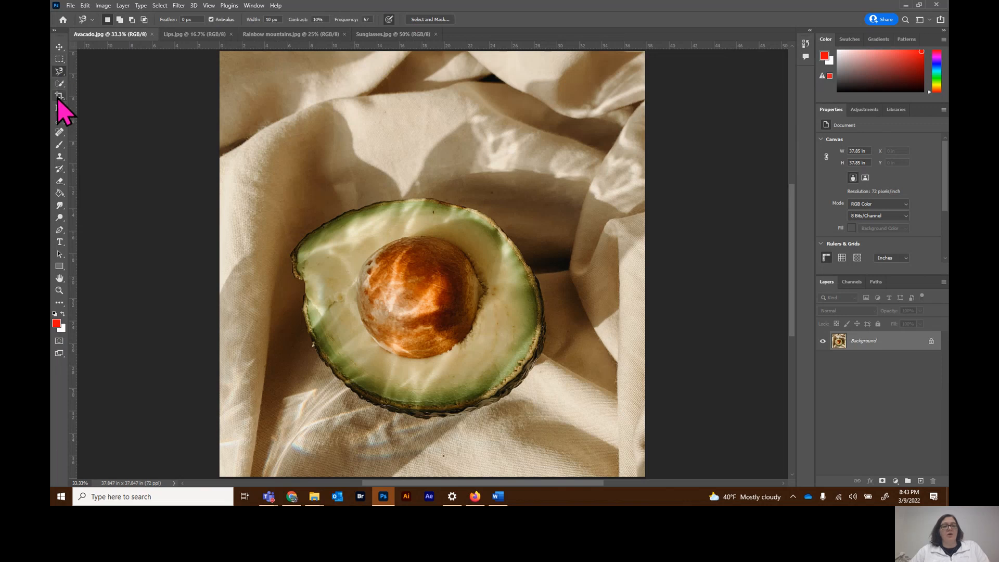
pyautogui.click(59, 95)
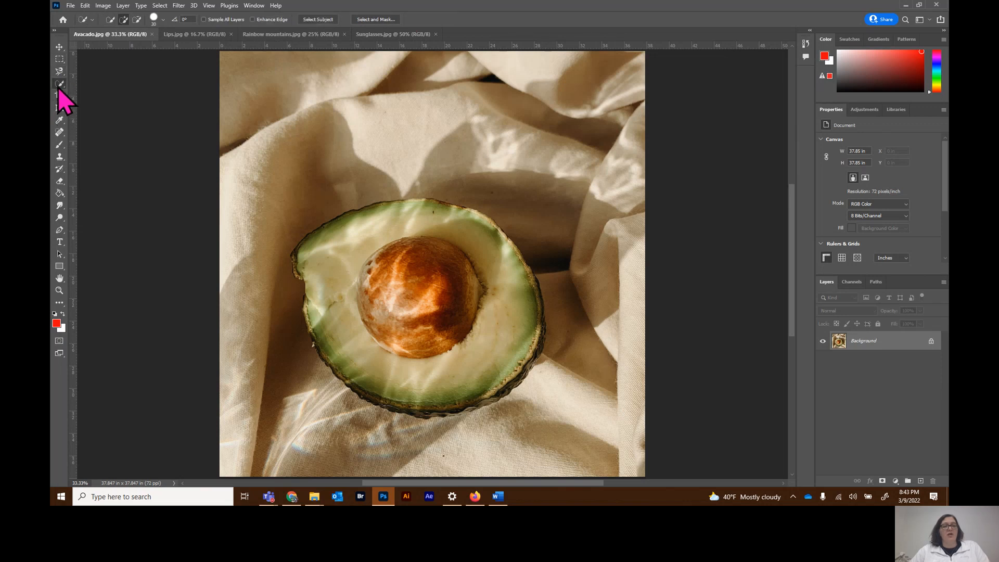
pyautogui.click(61, 120)
pyautogui.click(59, 133)
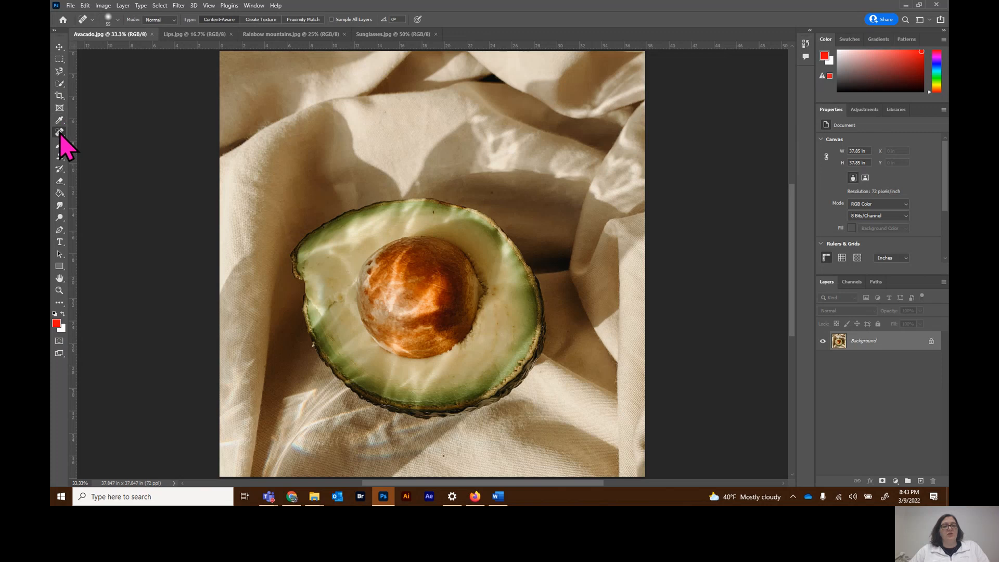
pyautogui.click(60, 148)
pyautogui.click(62, 169)
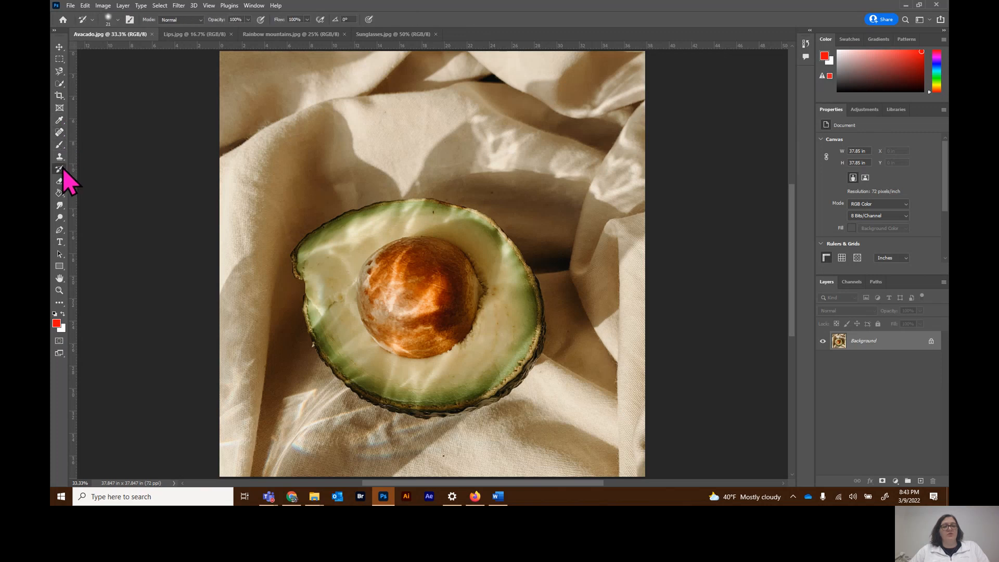
pyautogui.click(60, 48)
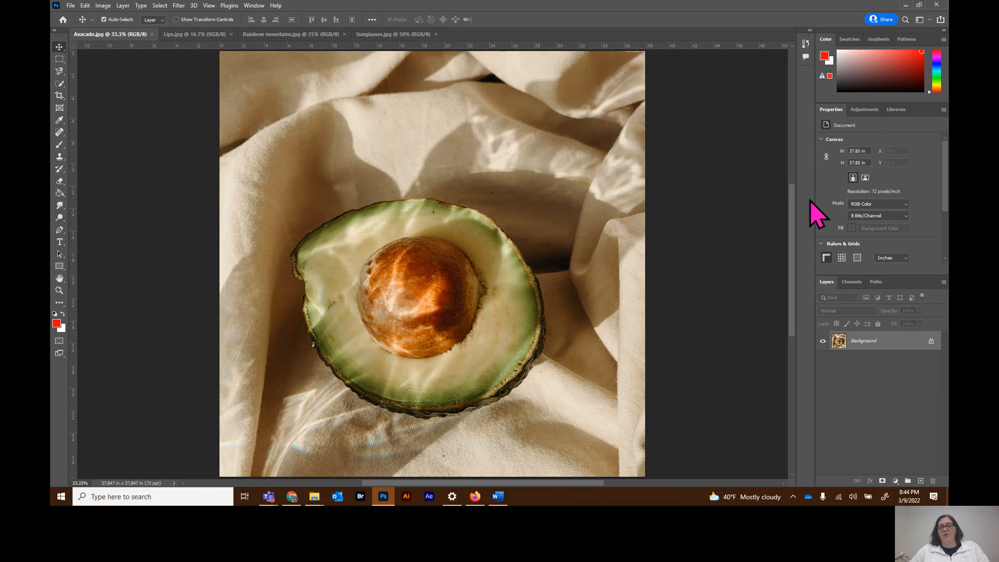
# Step: View the Swatches, Gradients and Patterns panels in turn and return to the Color panel
pyautogui.click(850, 40)
pyautogui.click(878, 41)
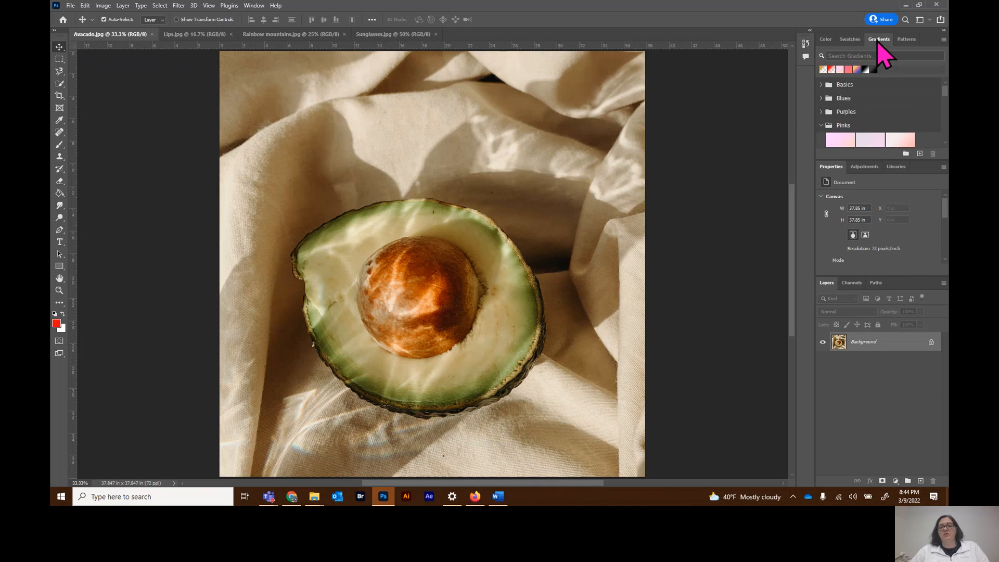
pyautogui.click(905, 40)
pyautogui.click(825, 40)
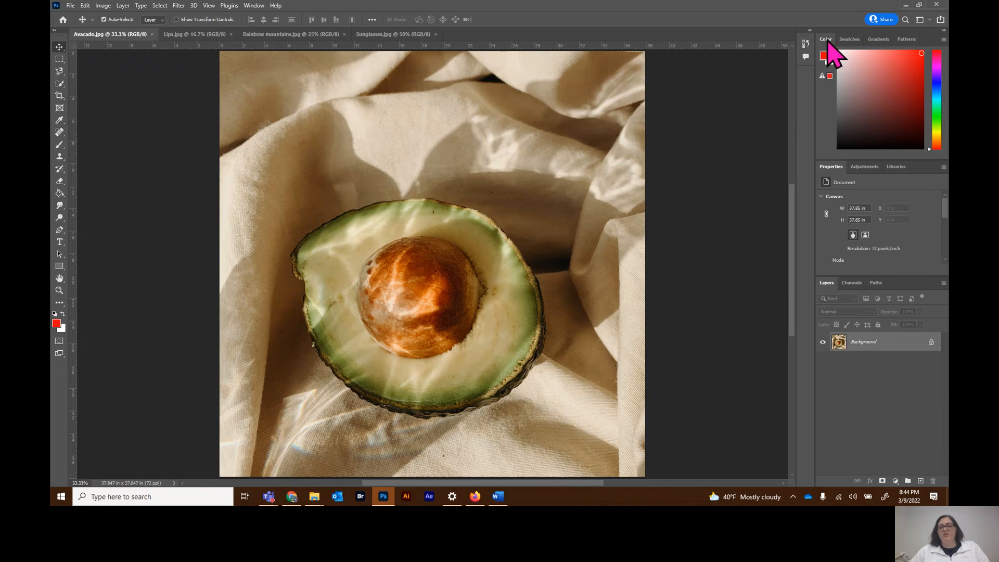
# Step: Dock the Color panel as an icon in the collapsed panel strip, and test expanding and collapsing it
pyautogui.moveTo(804, 44)
pyautogui.mouseDown()
pyautogui.moveTo(802, 75)
pyautogui.moveTo(803, 50)
pyautogui.mouseUp()
pyautogui.moveTo(806, 43); pyautogui.dragTo(804, 42)
pyautogui.moveTo(830, 44); pyautogui.dragTo(807, 77)
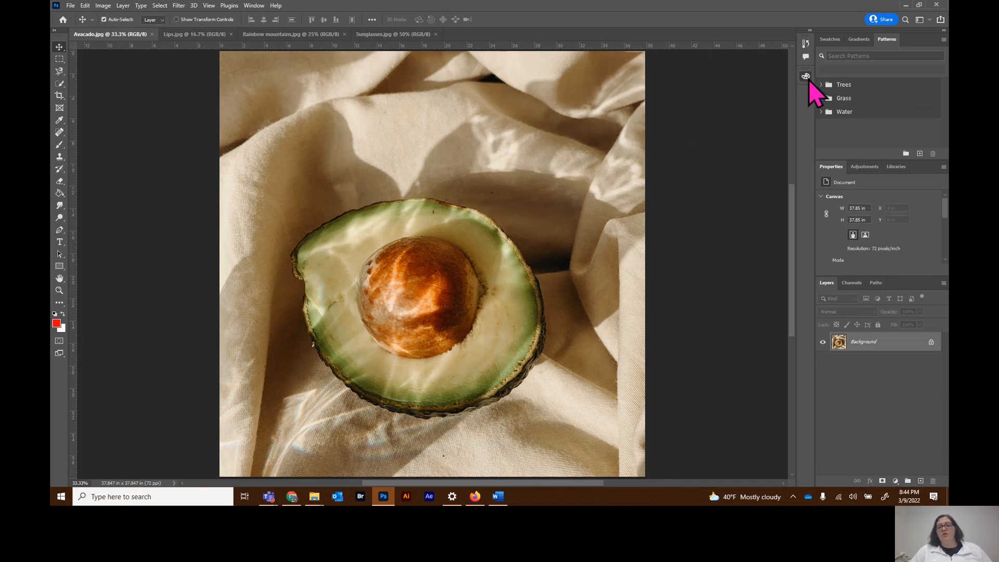
pyautogui.click(807, 78)
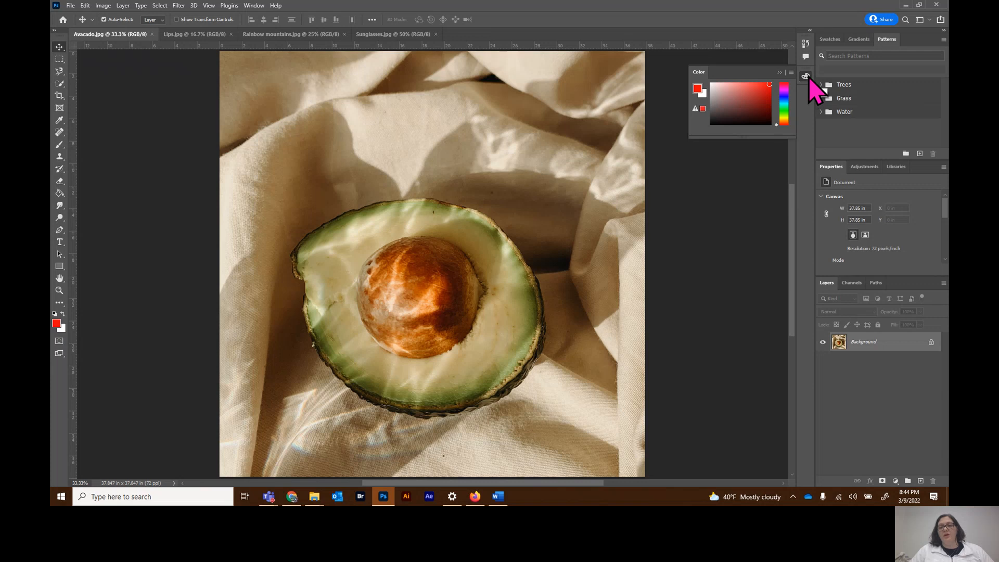
pyautogui.click(807, 77)
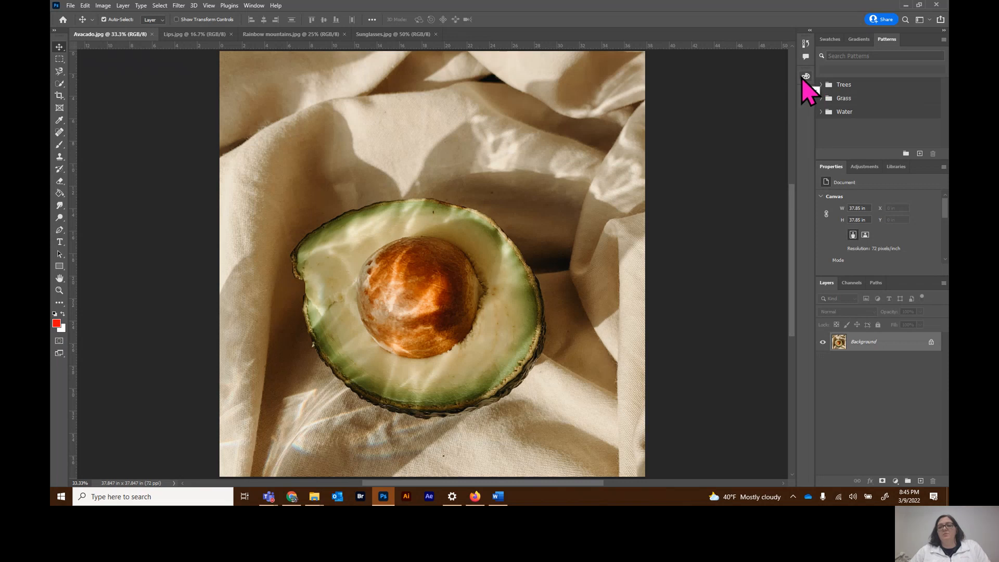
# Step: Dock the Swatches, Gradients and Patterns panels as icons beneath Color and combine them into one stacked icon group
pyautogui.moveTo(831, 42); pyautogui.dragTo(809, 89)
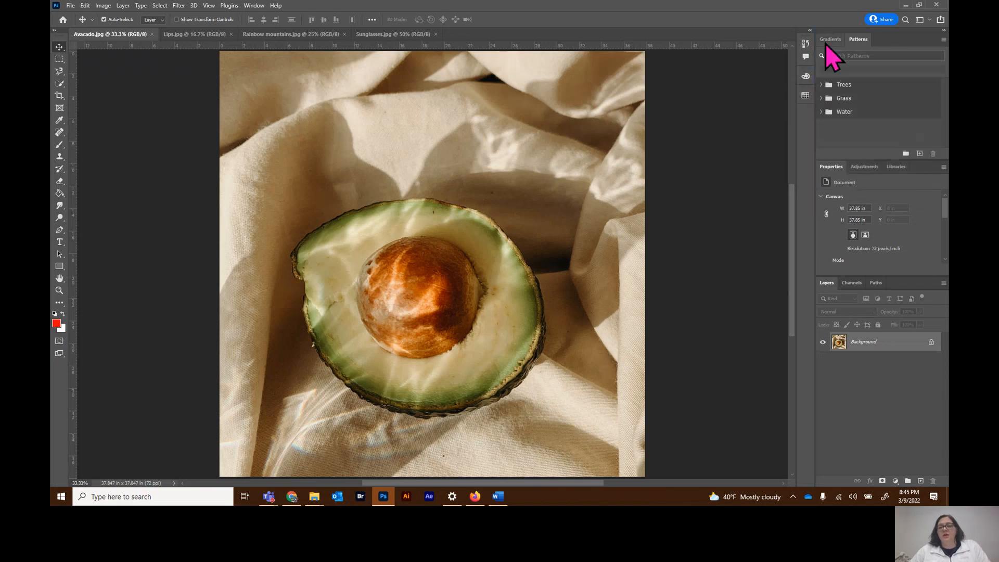
pyautogui.moveTo(826, 48); pyautogui.dragTo(807, 108)
pyautogui.moveTo(832, 39); pyautogui.dragTo(807, 127)
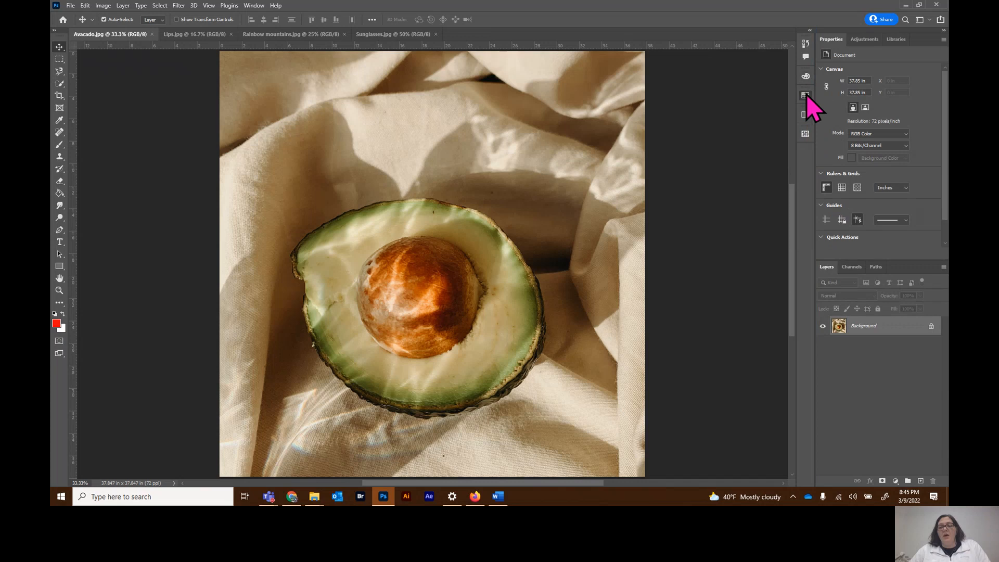
pyautogui.moveTo(806, 90); pyautogui.dragTo(810, 107)
pyautogui.moveTo(808, 95); pyautogui.dragTo(808, 97)
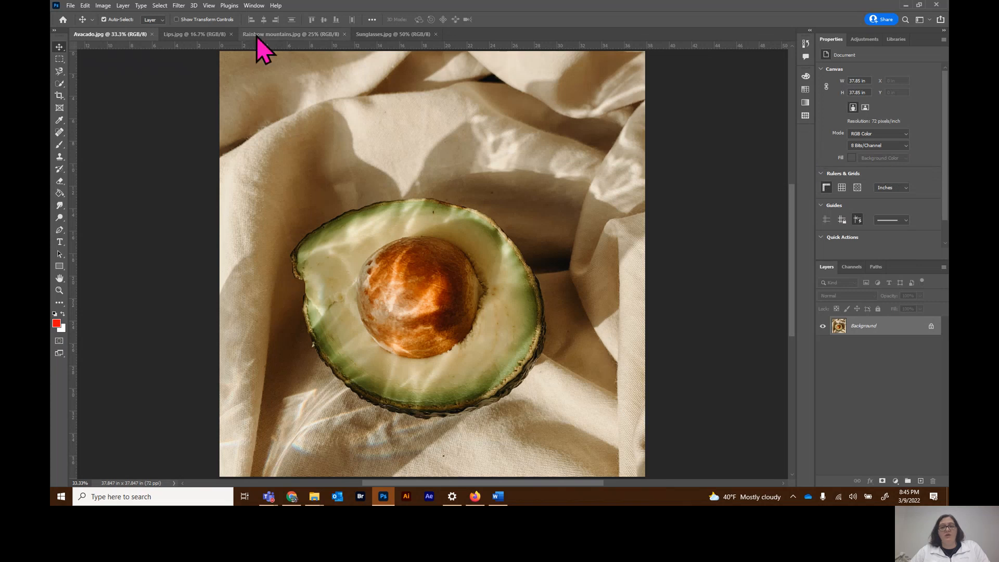
# Step: Add the Brushes panel to the collapsed icon strip, and test expanding and collapsing it
pyautogui.click(255, 7)
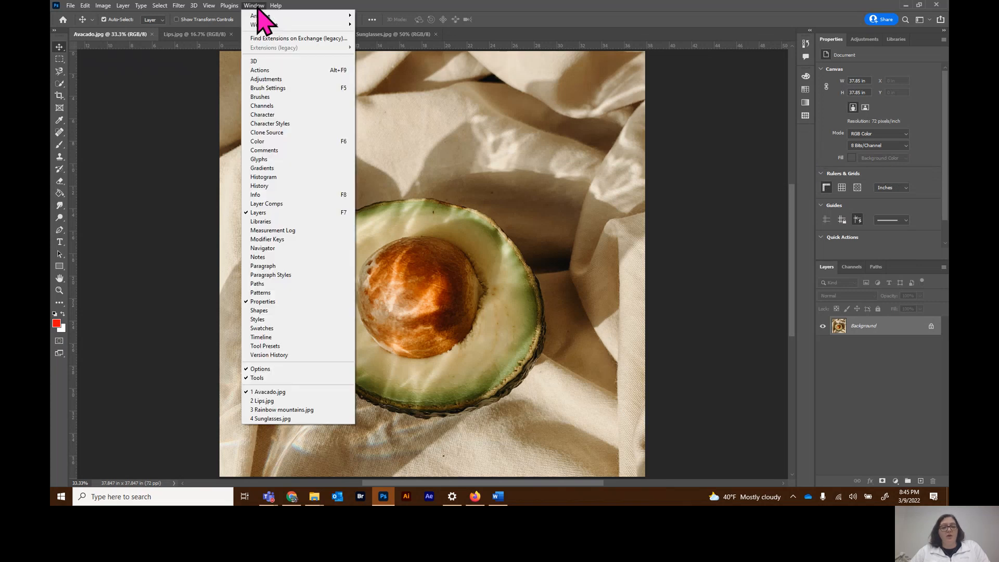
pyautogui.click(260, 96)
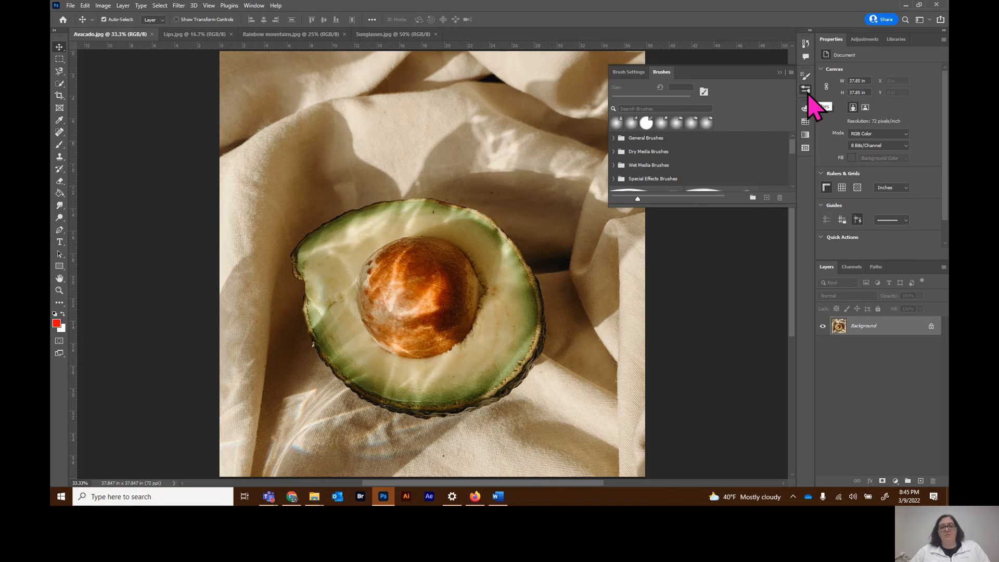
pyautogui.click(779, 72)
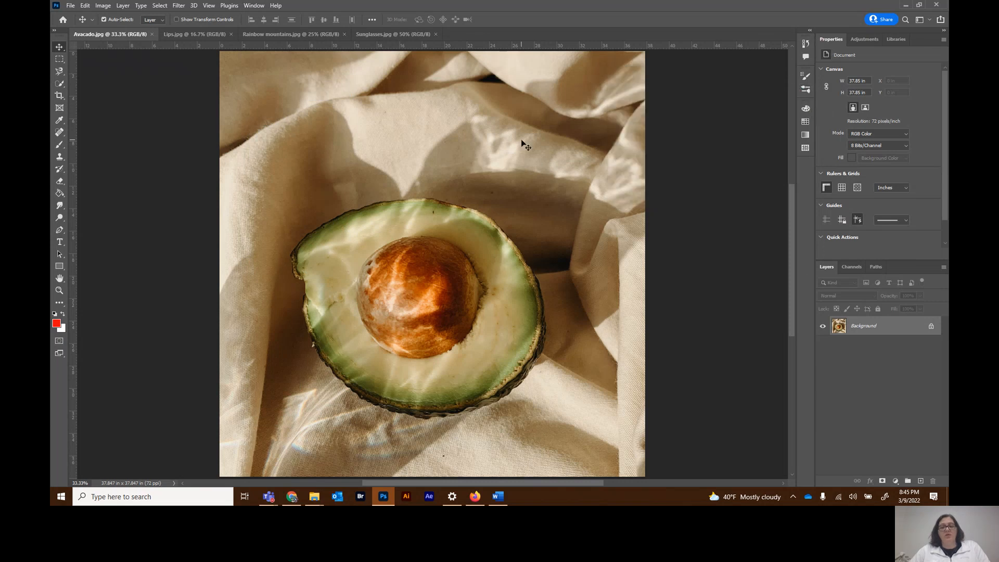
pyautogui.click(806, 89)
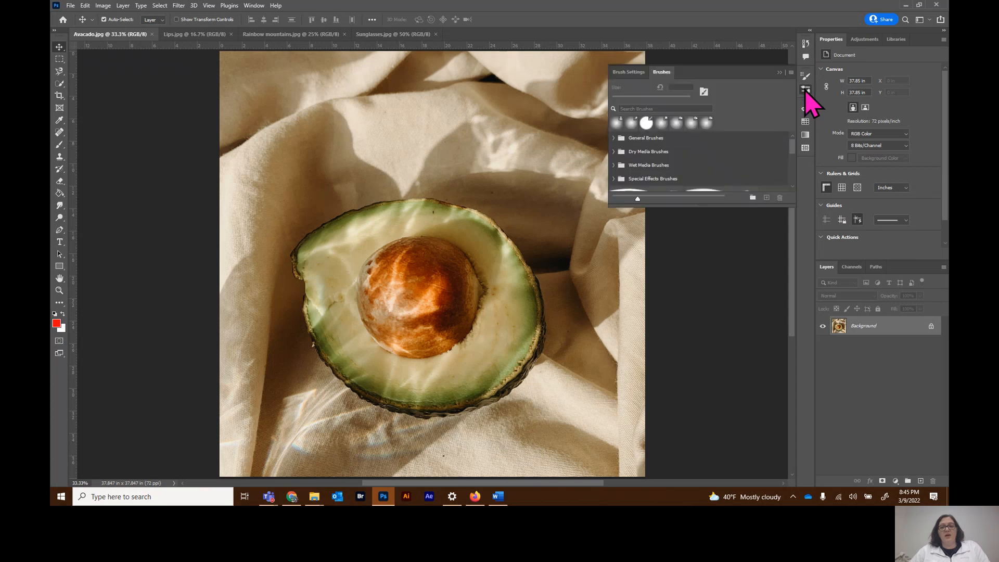
pyautogui.click(805, 90)
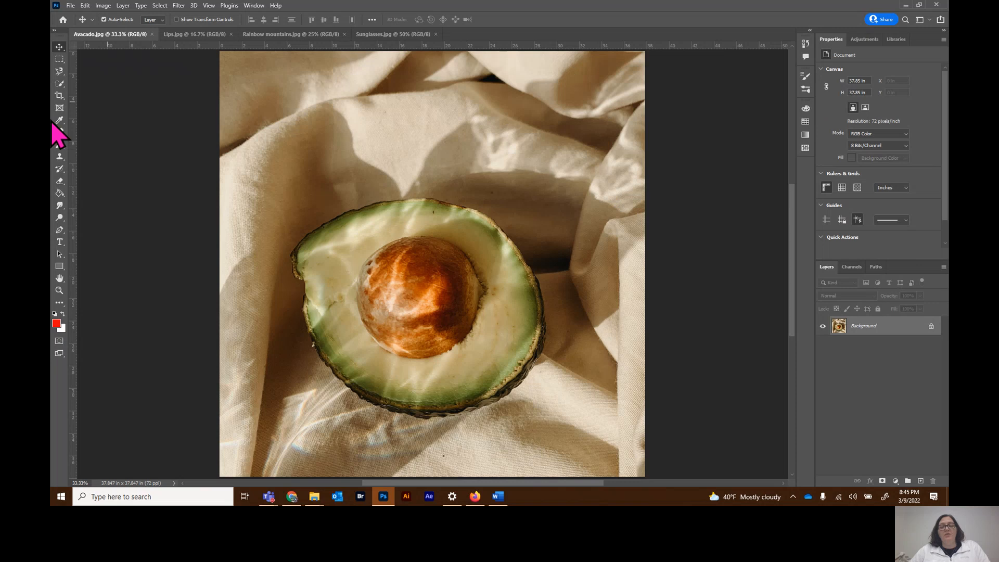
# Step: Review the name and capture options for saving a new workspace, and cancel without saving one
pyautogui.click(260, 7)
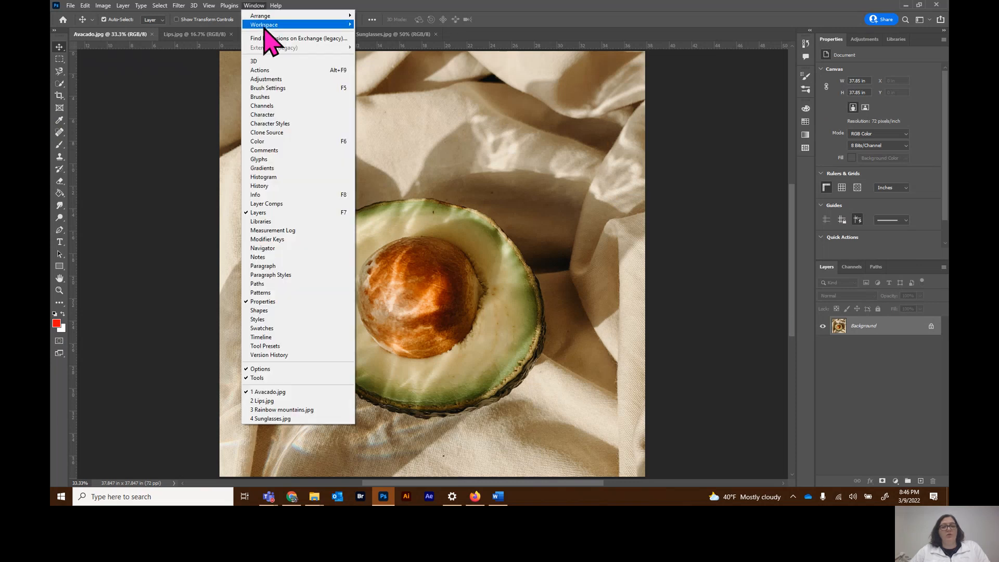
pyautogui.moveTo(265, 27)
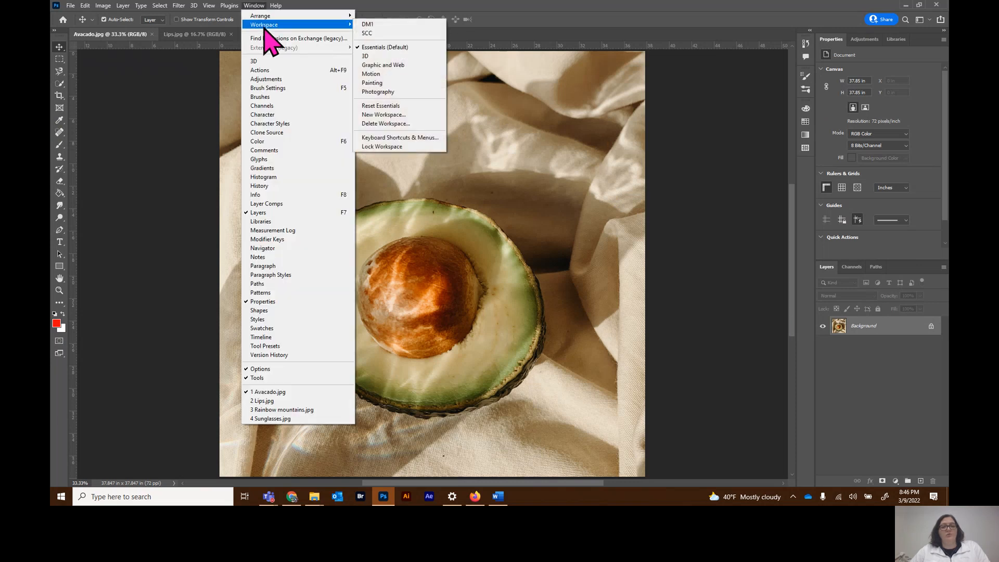
pyautogui.click(405, 115)
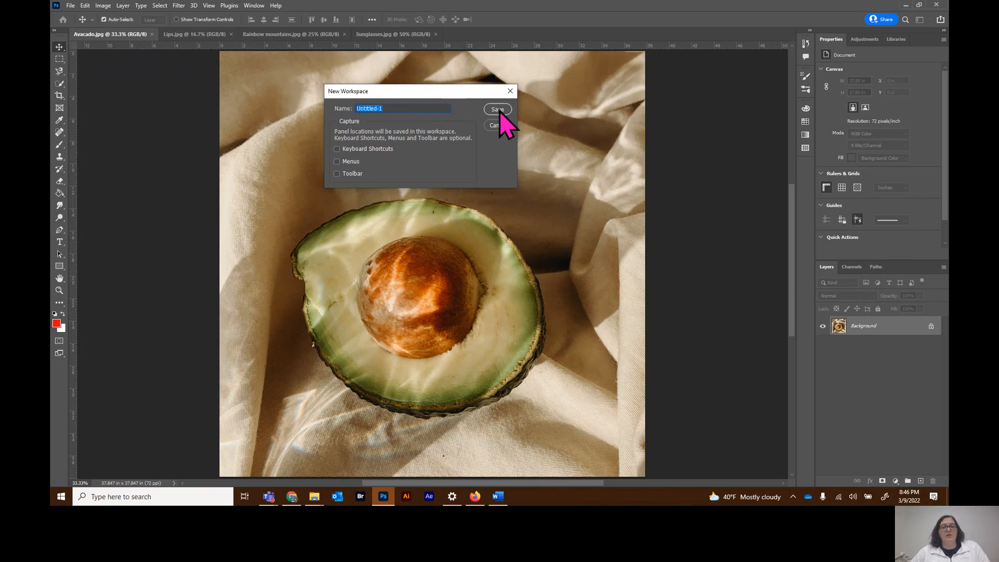
pyautogui.click(504, 126)
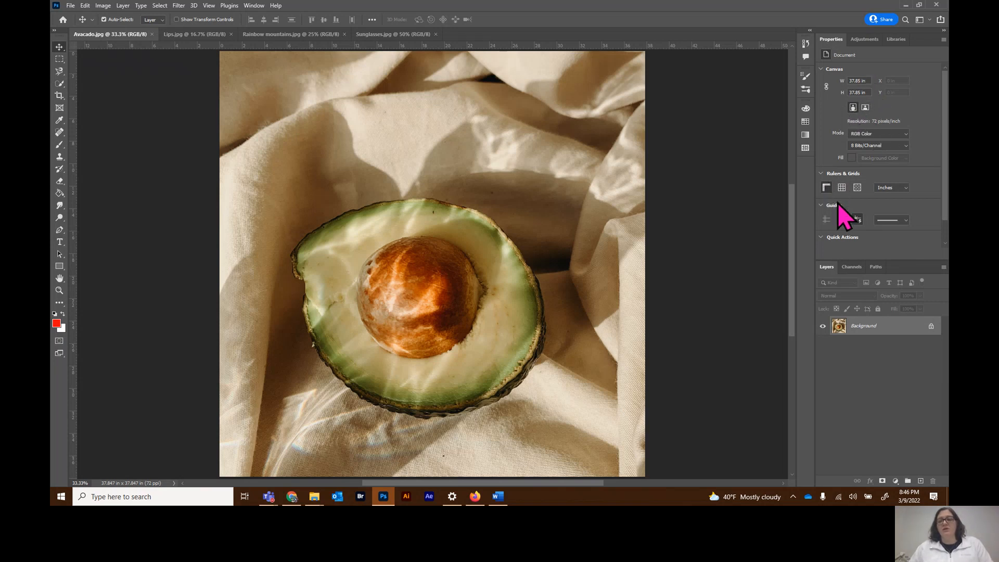
# Step: View the Frame tool's options, return to the Move tool, and look through the Adjustments and Libraries panels before returning to Properties
pyautogui.click(59, 108)
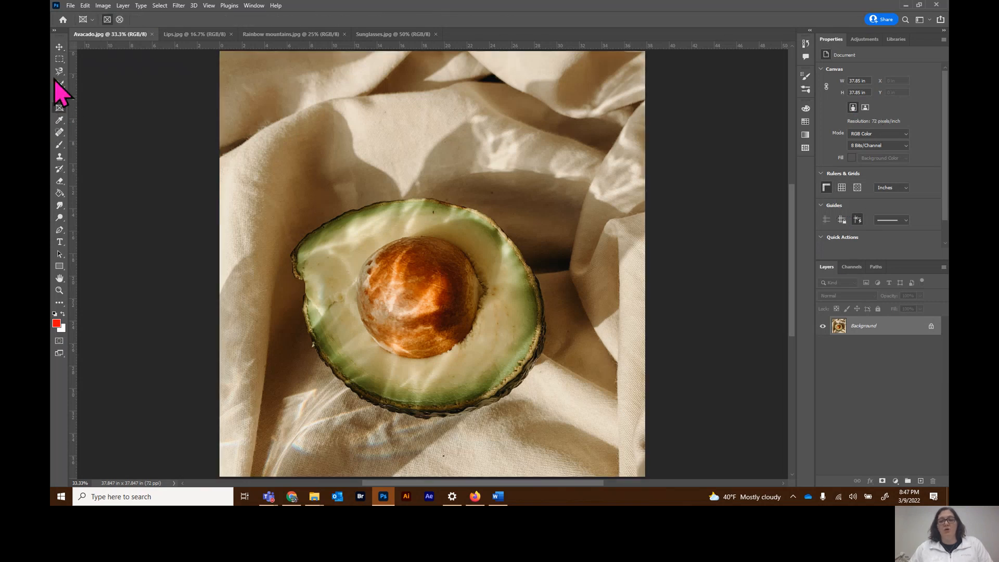
pyautogui.click(58, 48)
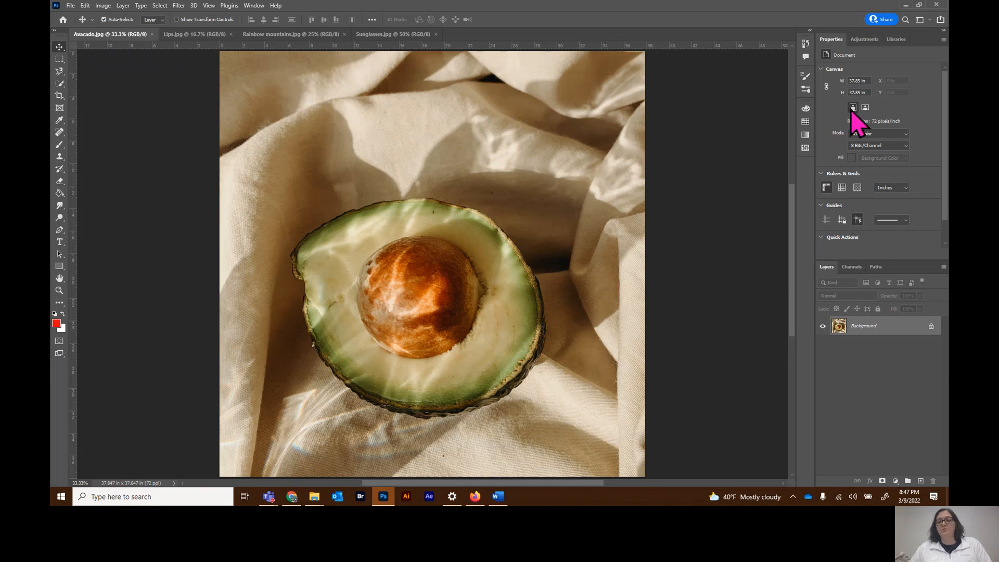
pyautogui.click(862, 40)
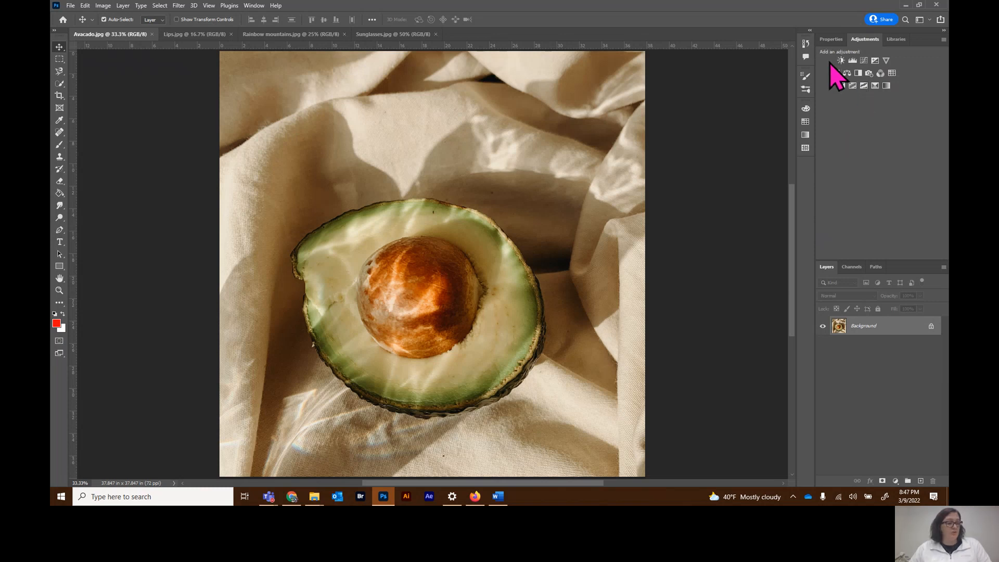
pyautogui.click(899, 41)
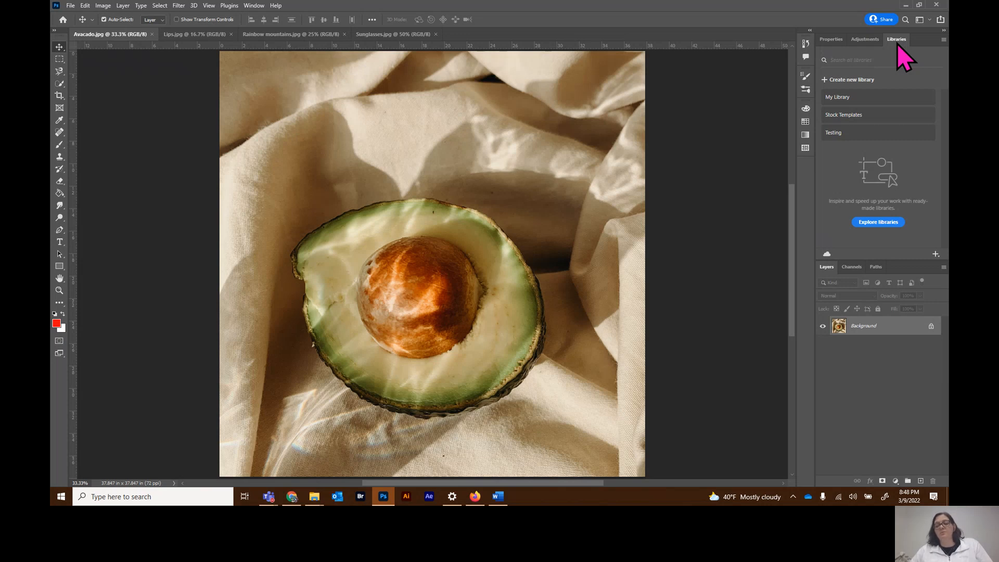
pyautogui.click(834, 40)
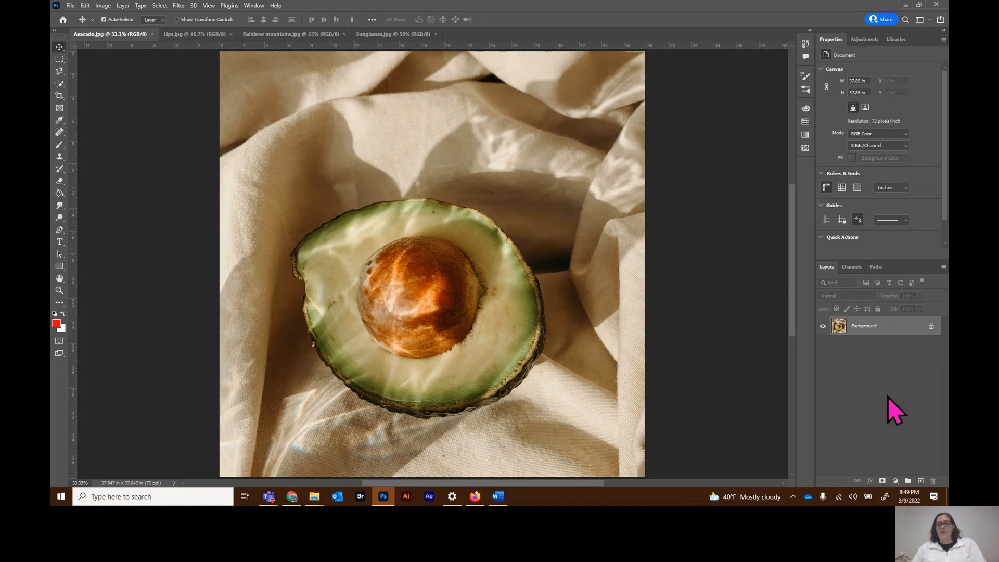
# Step: Examine the avocado image's color channels by toggling their visibility, and view the Paths panel before returning to Layers
pyautogui.click(851, 267)
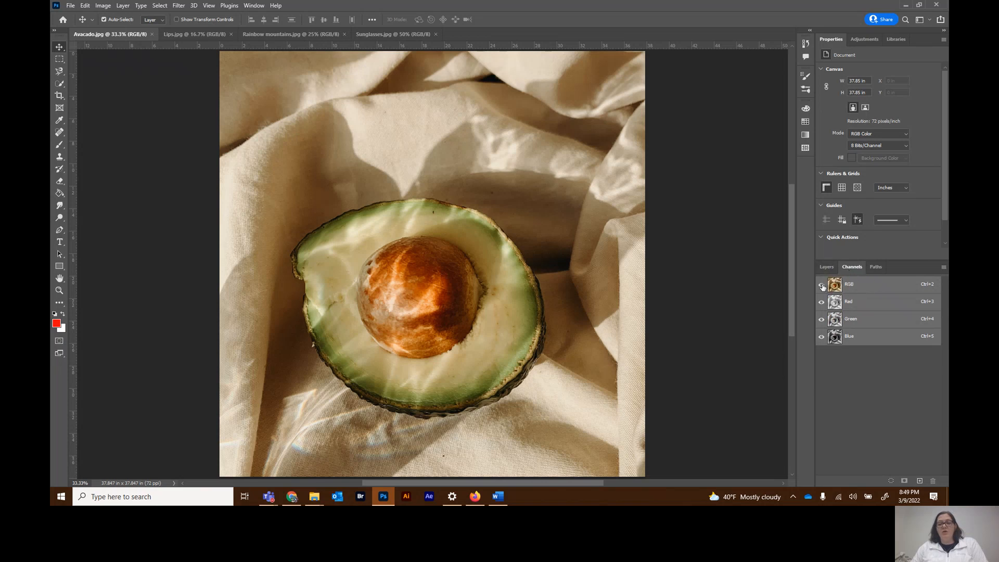
pyautogui.click(822, 301)
pyautogui.click(822, 320)
pyautogui.click(822, 321)
pyautogui.click(822, 305)
pyautogui.click(823, 305)
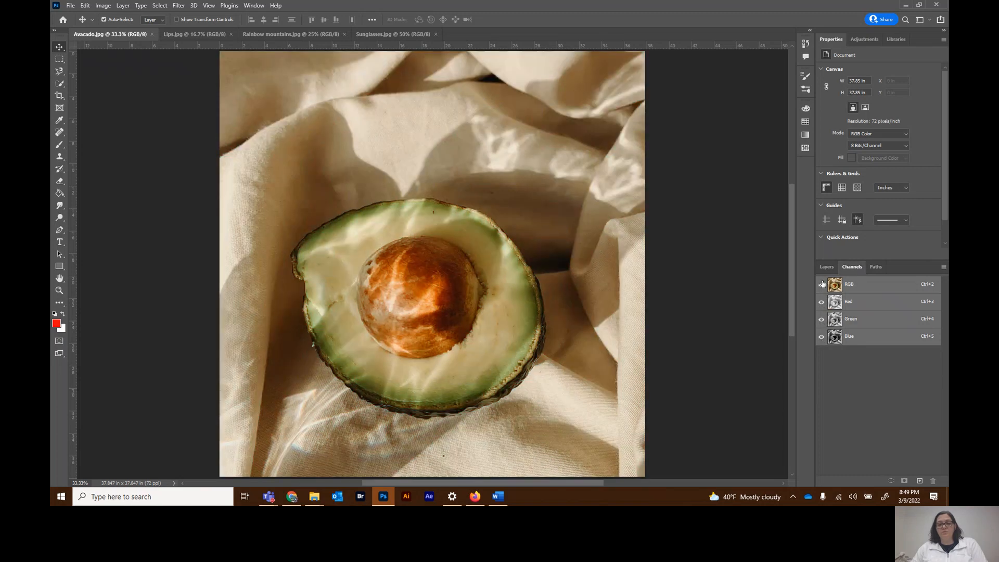
pyautogui.click(876, 268)
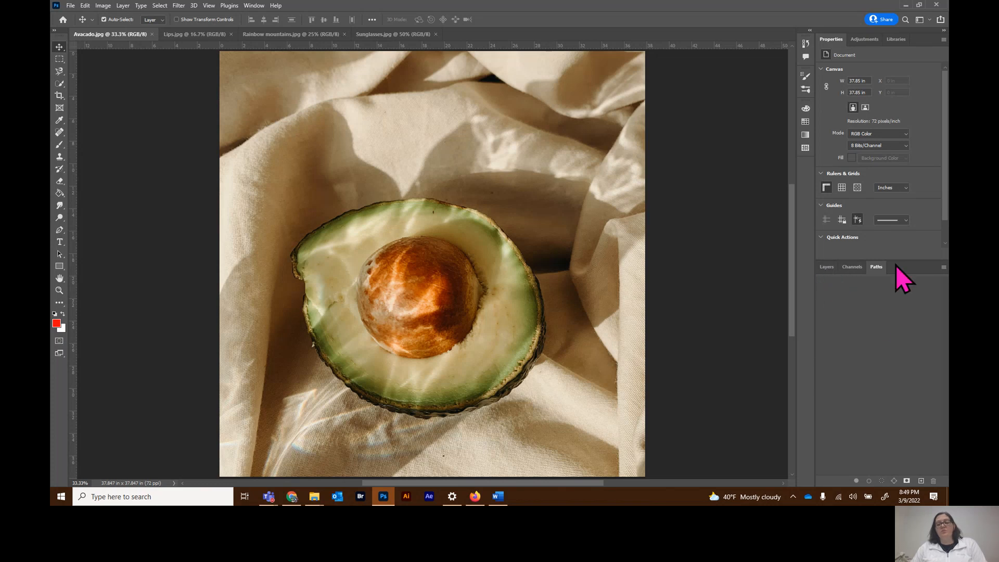
pyautogui.click(829, 270)
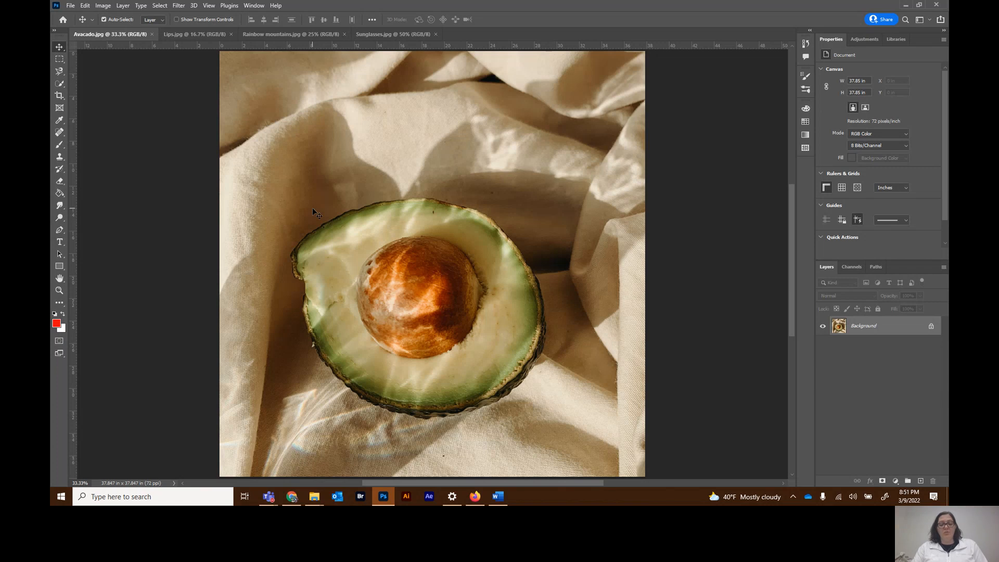
# Step: View the avocado image at 100%, zoom out to 25% and in to 33.2%, and show the Zoom tool's options
pyautogui.press('ctrl')
pyautogui.hotkey('ctrl', '1')
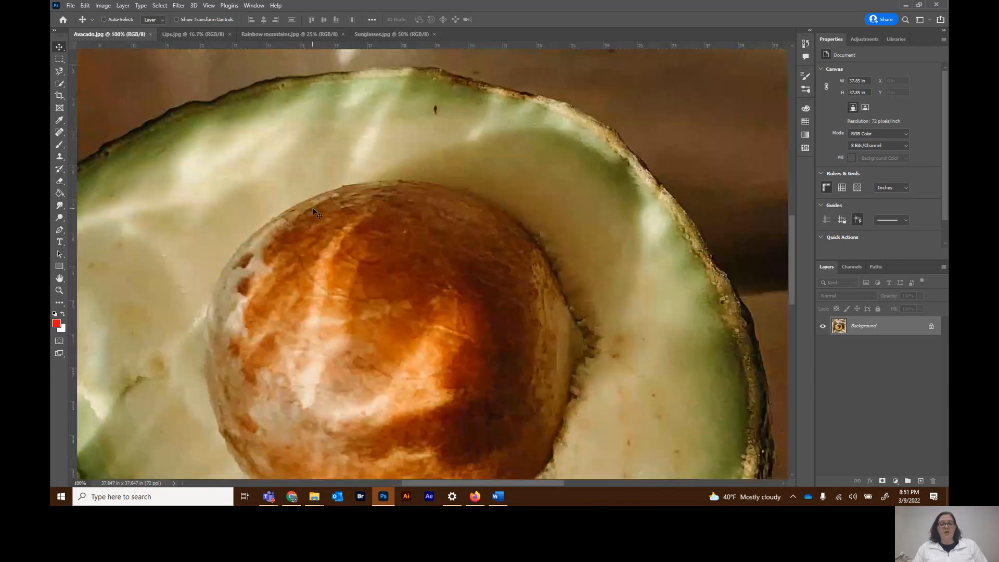
pyautogui.hotkey('ctrl', '-')
pyautogui.hotkey('ctrl', '-')
pyautogui.hotkey('ctrl', '-')
pyautogui.hotkey('ctrl', '-')
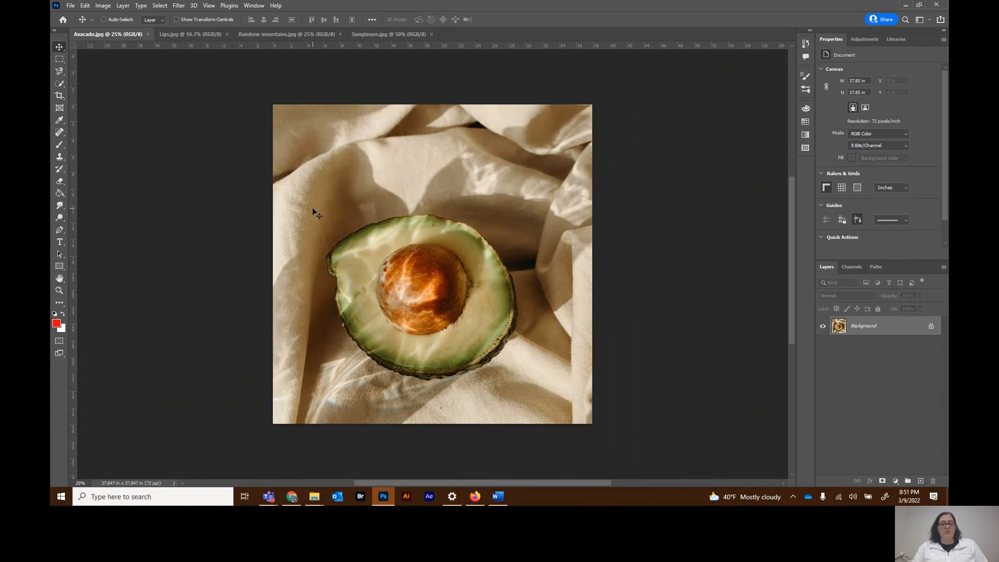
pyautogui.hotkey('ctrl', '+')
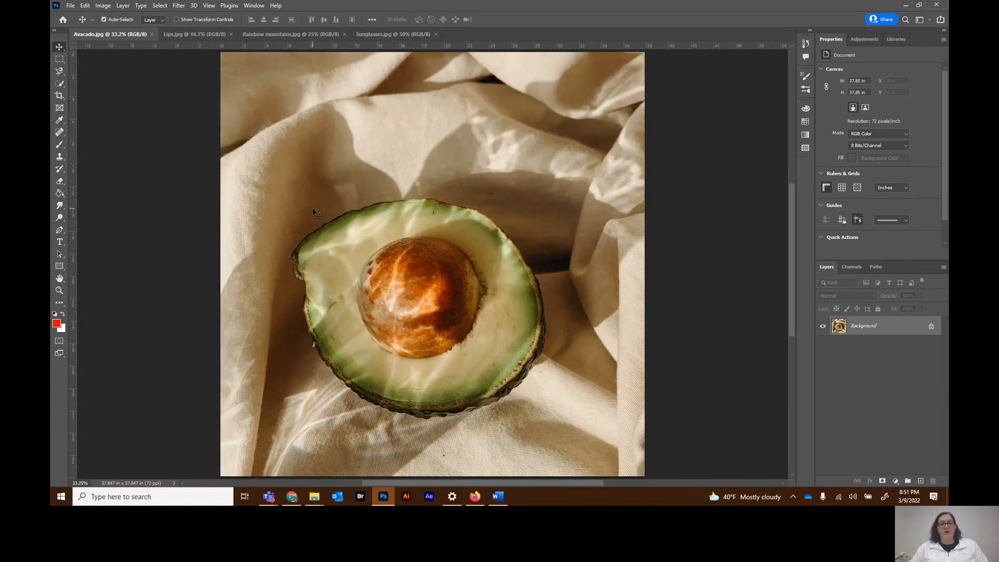
pyautogui.click(59, 290)
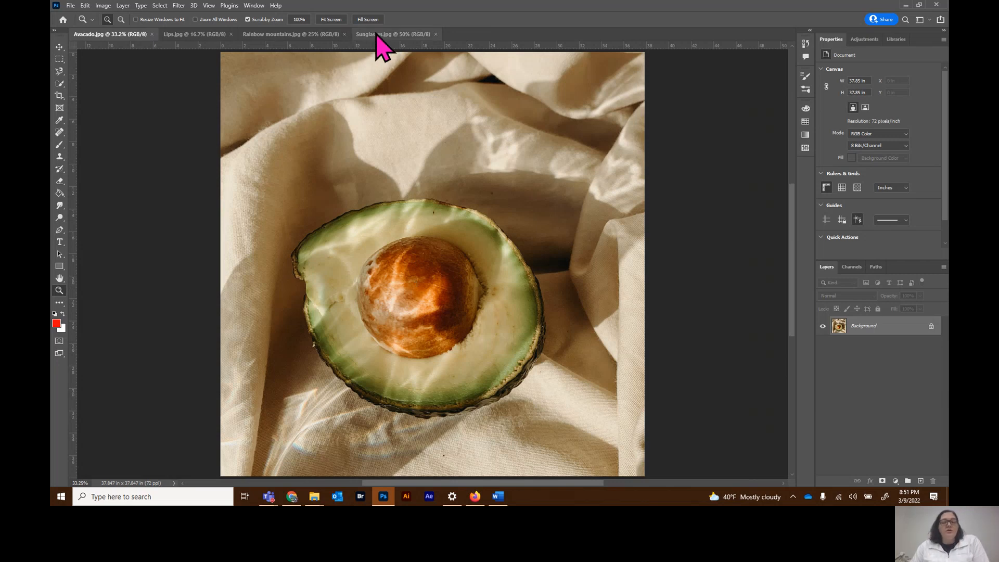
# Step: Switch to Sunglasses.jpg and demonstrate a rectangular marquee selection over the left lens and bridge of the glasses
pyautogui.click(398, 36)
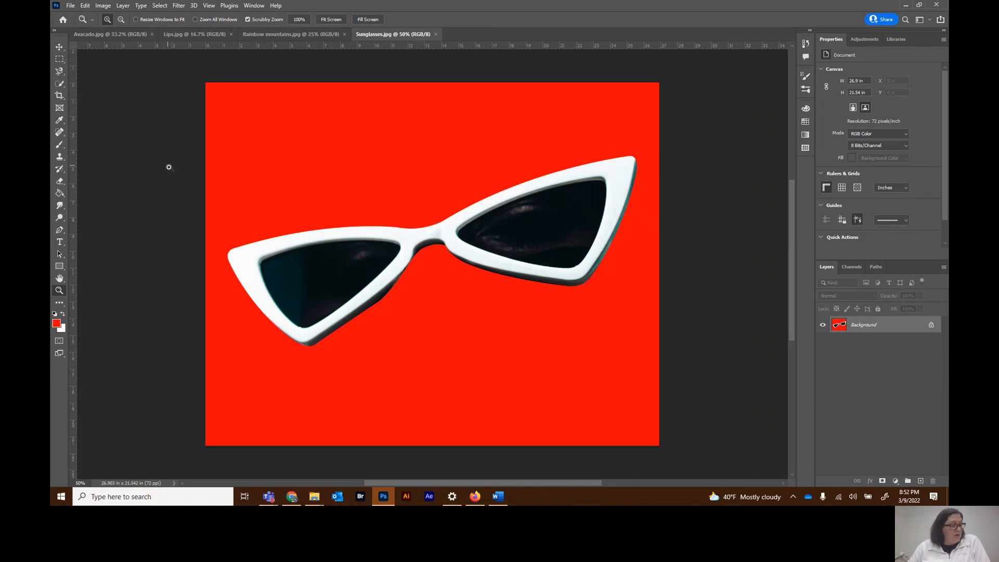
pyautogui.click(61, 61)
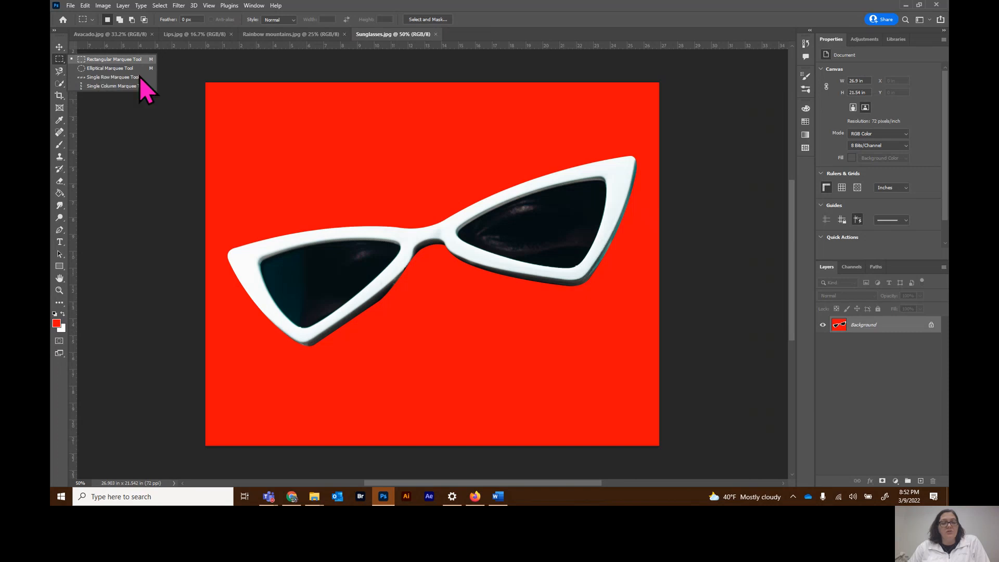
pyautogui.moveTo(229, 134); pyautogui.dragTo(492, 305)
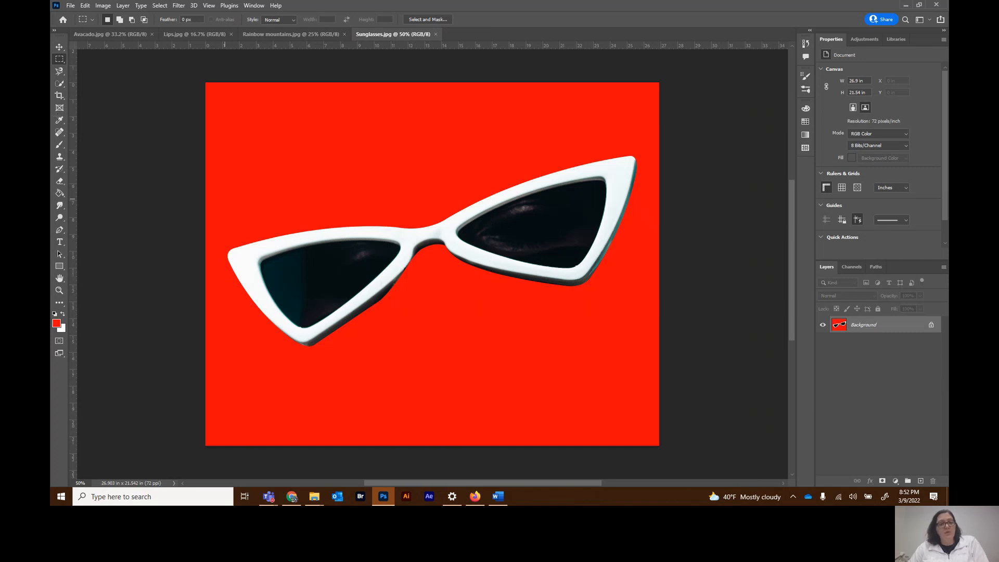
# Step: Demonstrate the Elliptical Marquee tool with a circular selection over the left lens, and clear the selection
pyautogui.rightClick(63, 64)
pyautogui.click(88, 73)
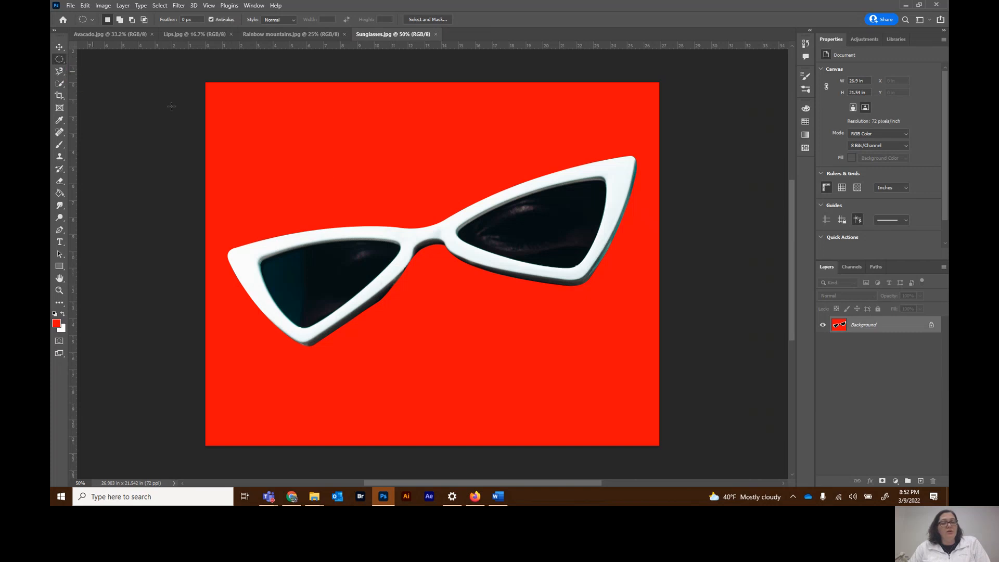
pyautogui.moveTo(287, 158); pyautogui.dragTo(490, 284)
pyautogui.click(486, 281)
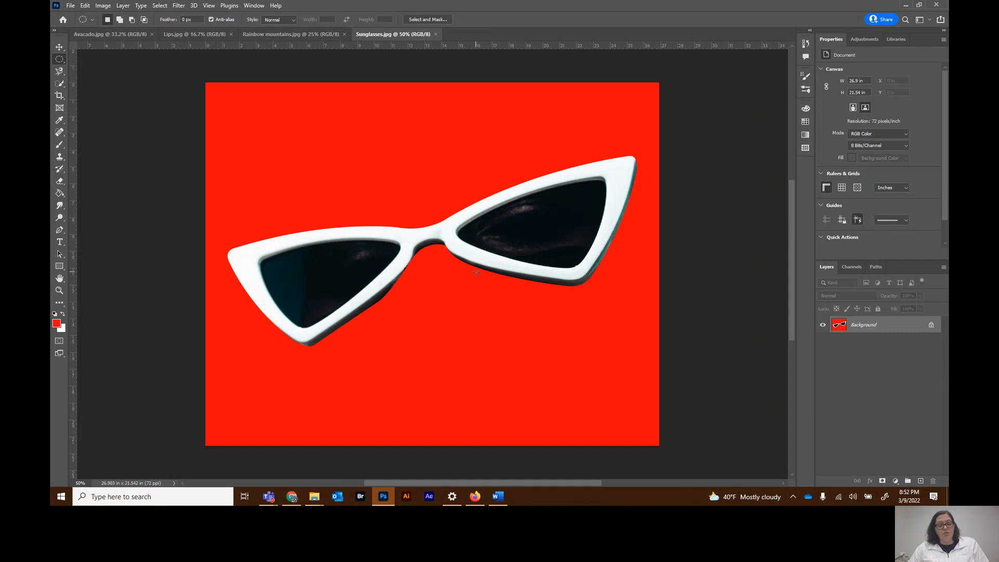
pyautogui.moveTo(284, 150); pyautogui.dragTo(465, 314)
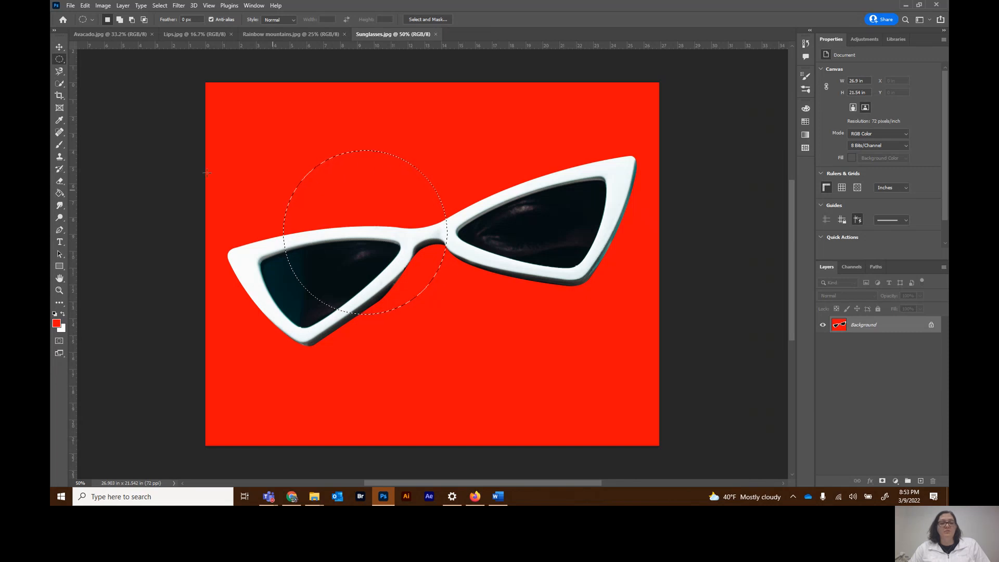
pyautogui.hotkey('ctrl', 'd')
# Step: Demonstrate the Lasso tool with a freeform selection above the left lens, and clear the selection
pyautogui.moveTo(59, 73); pyautogui.dragTo(77, 77)
pyautogui.rightClick(62, 74)
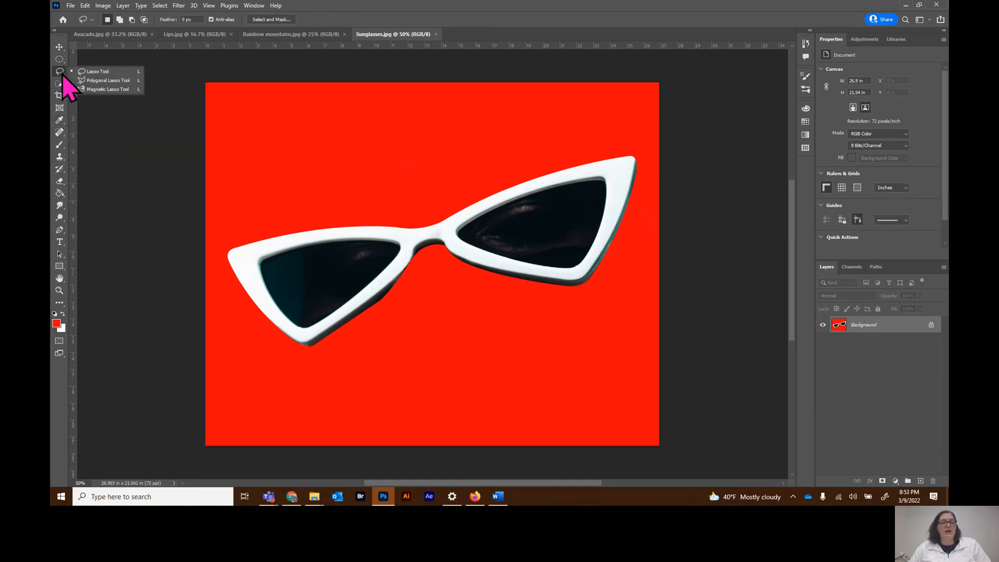
pyautogui.click(95, 72)
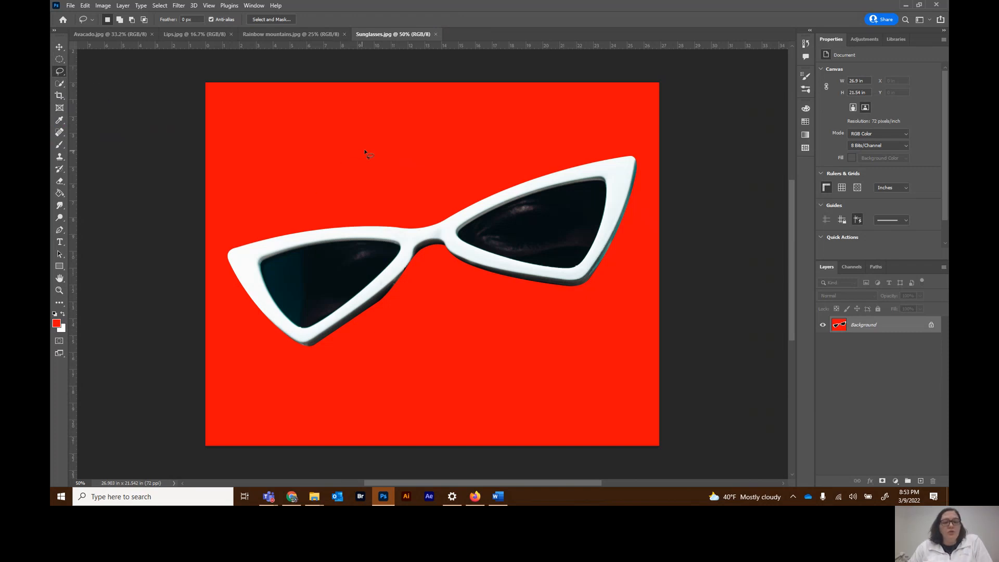
pyautogui.moveTo(288, 223)
pyautogui.mouseDown()
pyautogui.moveTo(304, 245)
pyautogui.moveTo(346, 235)
pyautogui.mouseUp()
pyautogui.moveTo(399, 152); pyautogui.dragTo(398, 152)
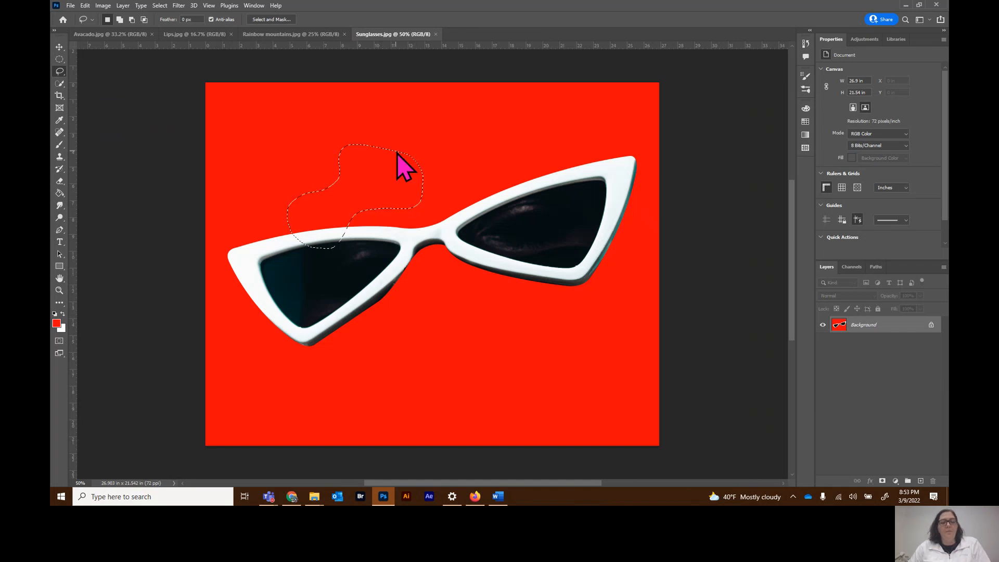
pyautogui.click(378, 151)
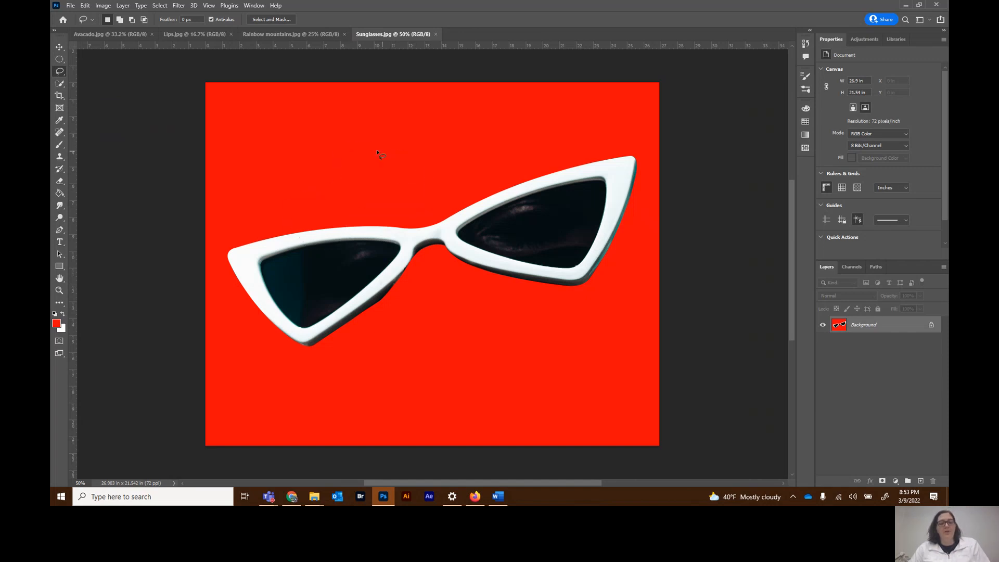
# Step: Demonstrate the Polygonal Lasso tool with a four-sided selection across the top of the left lens, and deselect it
pyautogui.rightClick(62, 72)
pyautogui.click(94, 81)
pyautogui.click(281, 153)
pyautogui.click(436, 153)
pyautogui.click(436, 265)
pyautogui.click(258, 236)
pyautogui.click(282, 153)
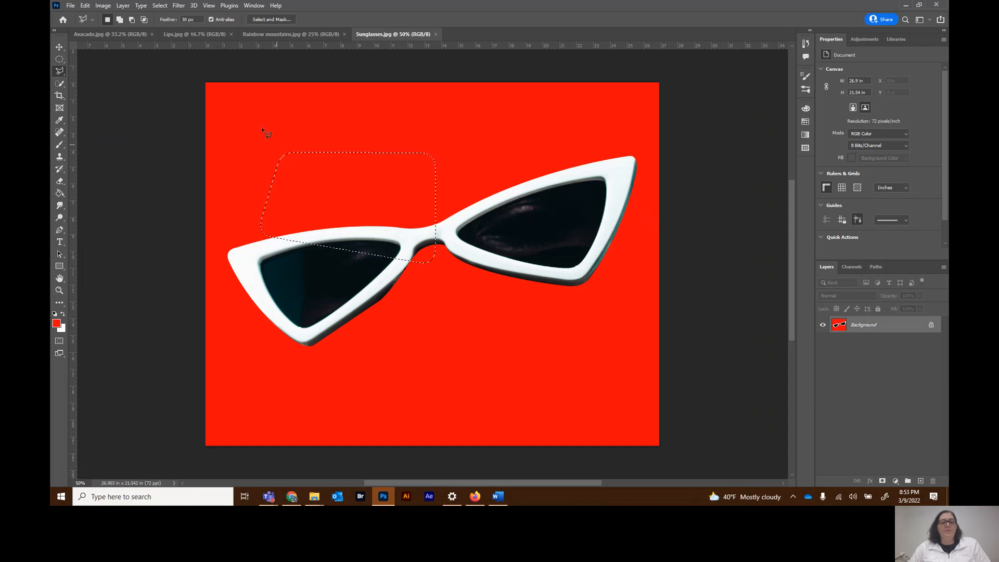
pyautogui.hotkey('ctrl', 'd')
# Step: Trace the edge of the sunglasses with the Magnetic Lasso tool, and discard the unfinished outline
pyautogui.click(60, 71)
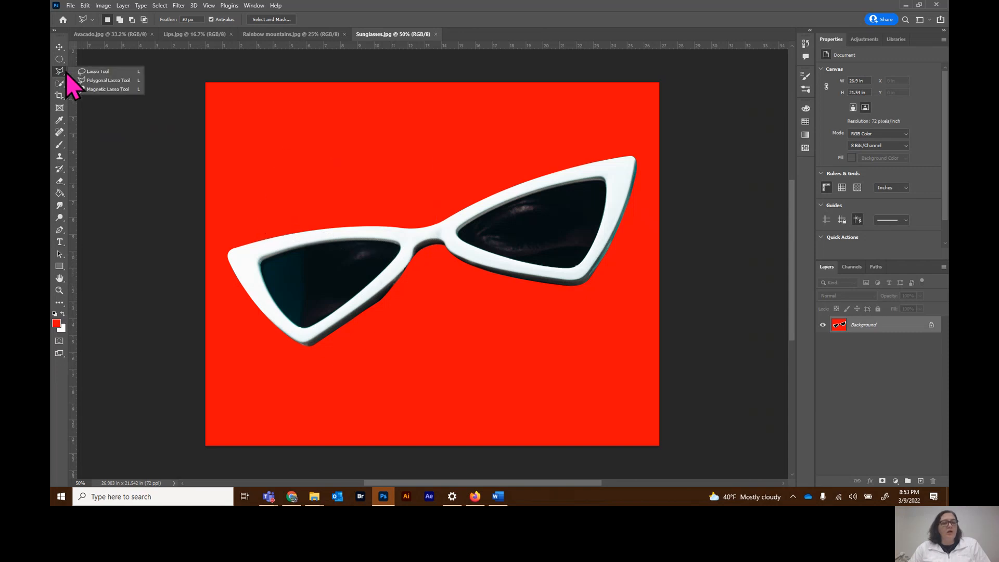
pyautogui.click(114, 90)
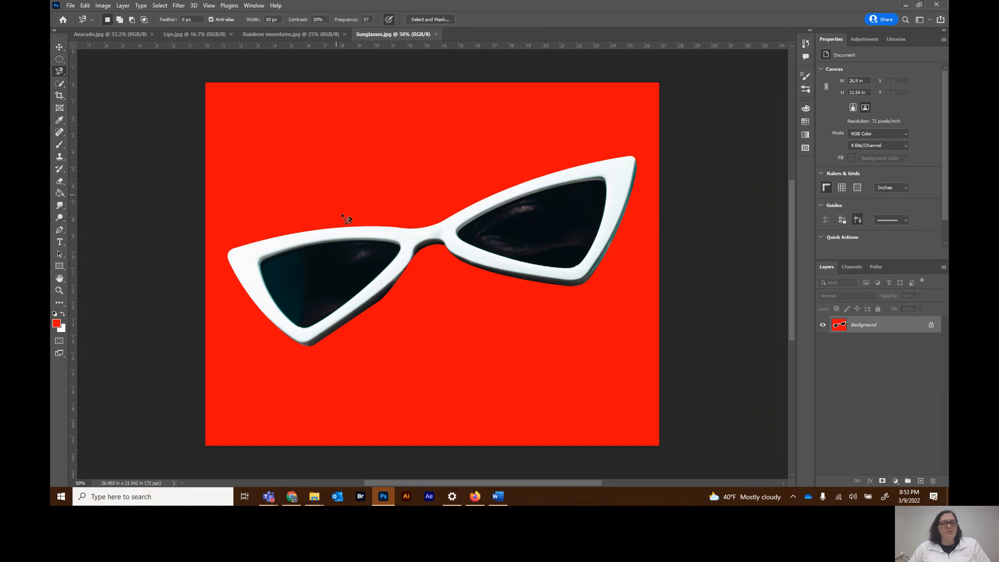
pyautogui.click(265, 238)
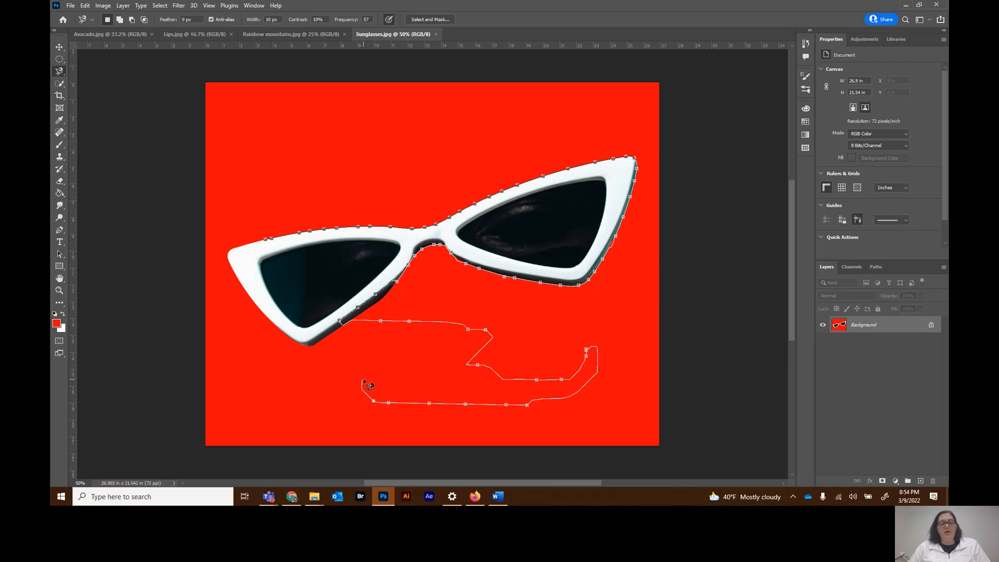
pyautogui.press('Escape')
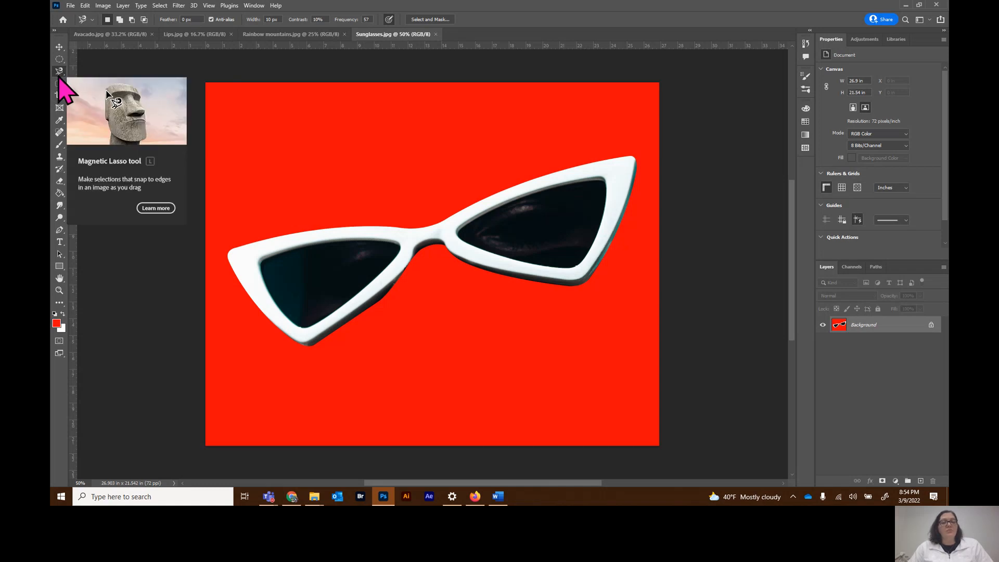
# Step: Reset the lasso group to the Lasso tool, and select the red background around the sunglasses with the Magic Wand tool
pyautogui.click(59, 72)
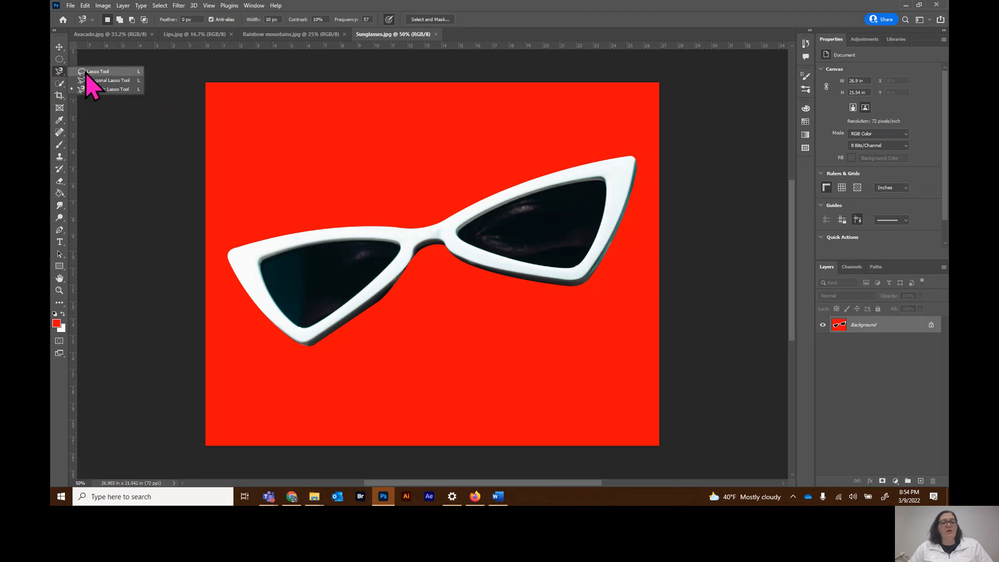
pyautogui.click(85, 74)
pyautogui.click(58, 86)
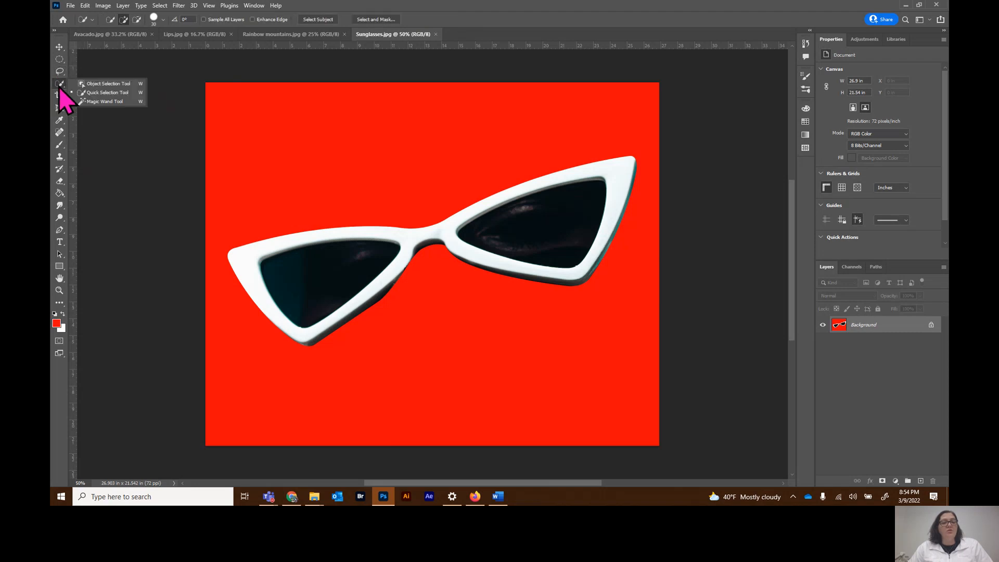
pyautogui.click(102, 102)
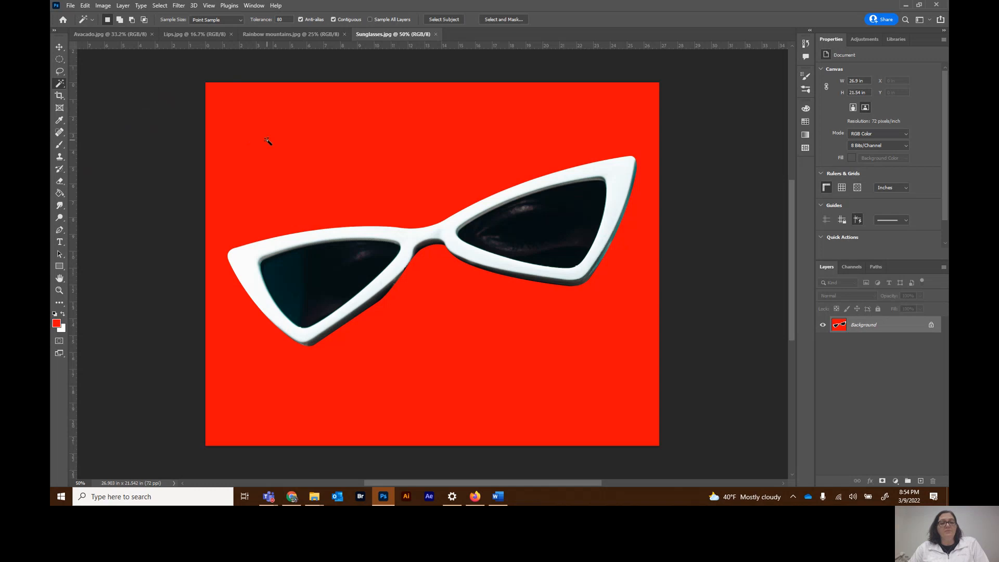
pyautogui.click(307, 142)
pyautogui.click(295, 284)
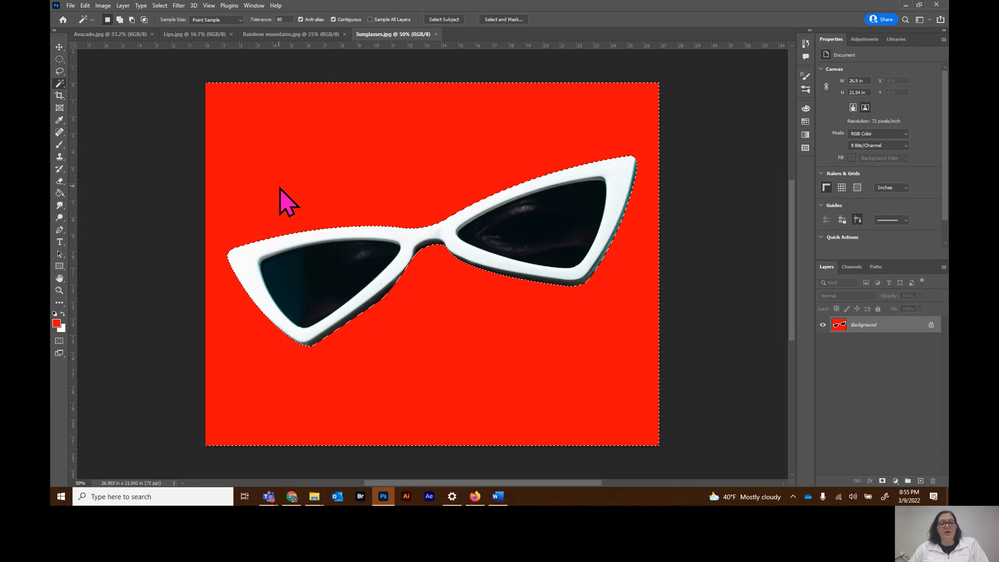
pyautogui.click(357, 357)
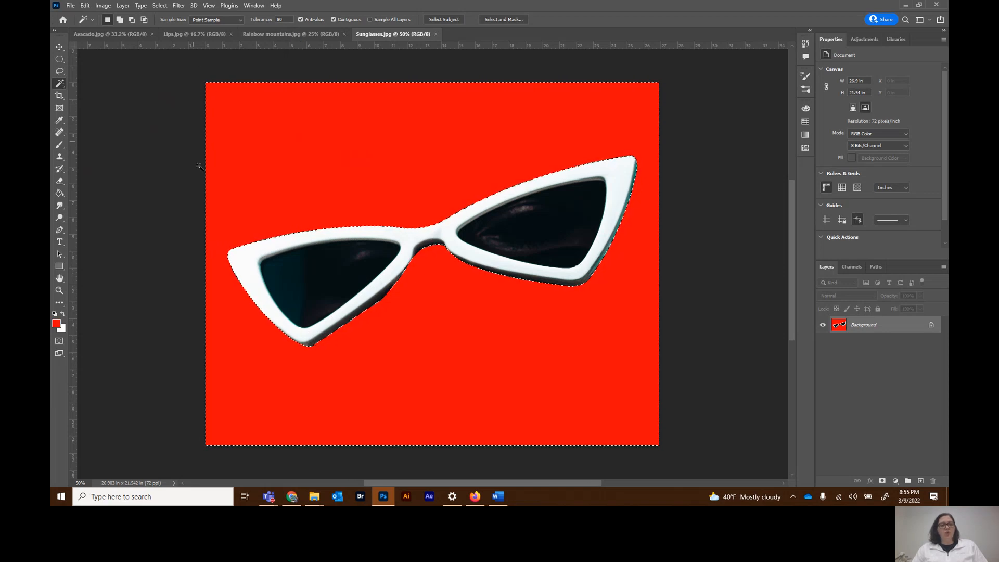
# Step: Clear the background selection and select the whole pair of sunglasses with the Quick Selection tool
pyautogui.rightClick(59, 83)
pyautogui.click(87, 92)
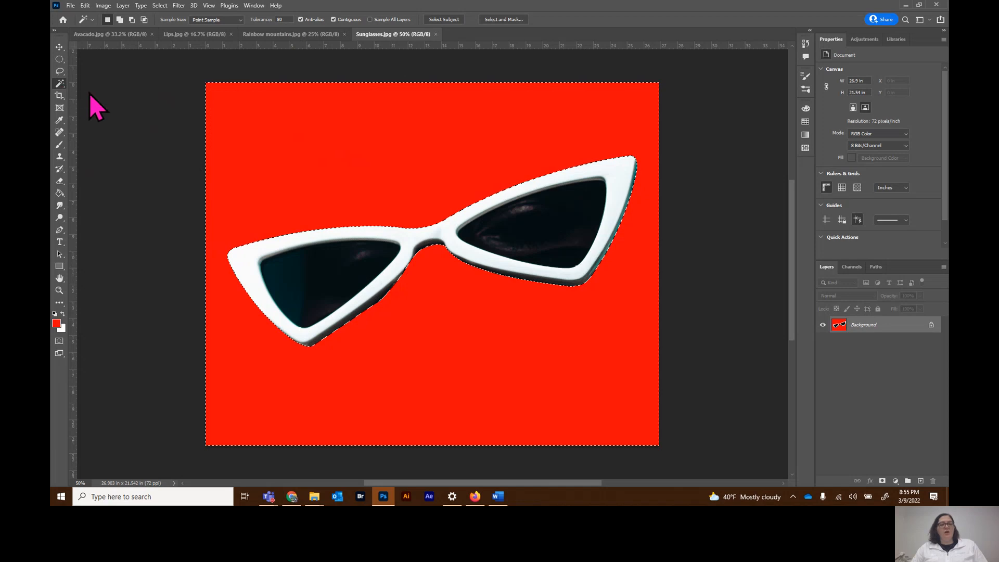
pyautogui.hotkey('ctrl', 'd')
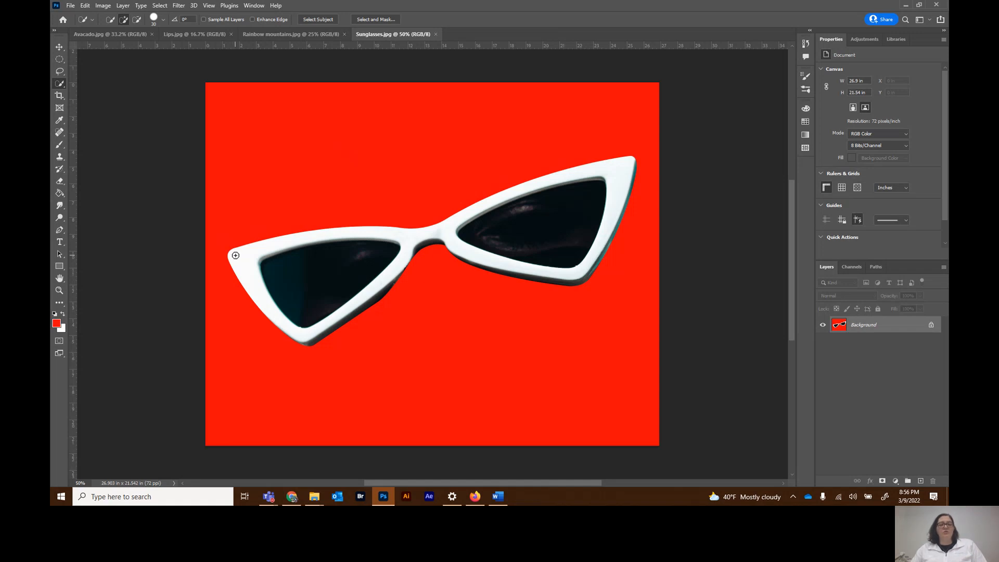
pyautogui.moveTo(235, 255)
pyautogui.mouseDown()
pyautogui.moveTo(302, 329)
pyautogui.moveTo(364, 301)
pyautogui.moveTo(414, 244)
pyautogui.moveTo(484, 219)
pyautogui.mouseUp()
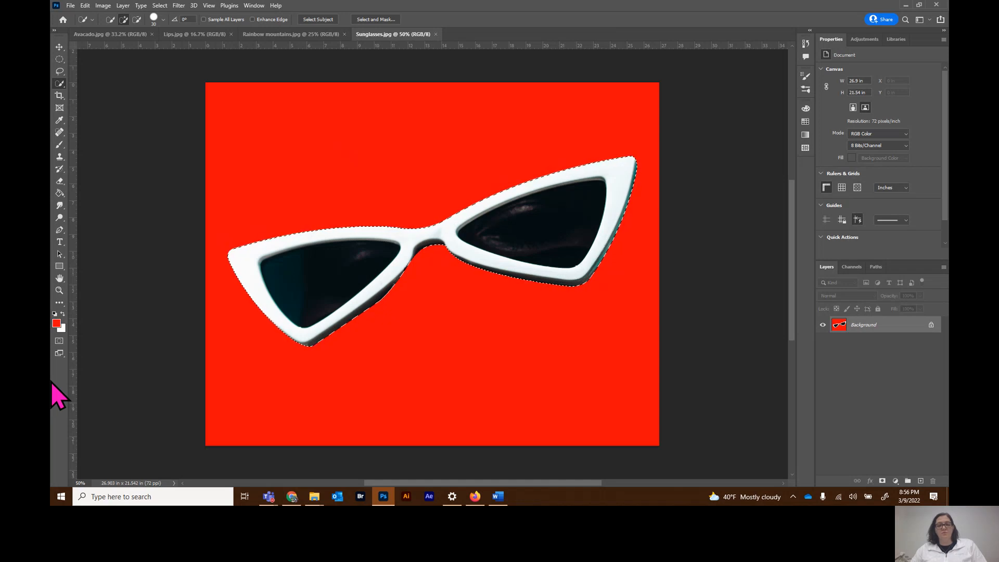
# Step: Select the sunglasses with the Object Selection tool by enclosing them in a rectangle, and restore that selection from the history after deselecting
pyautogui.rightClick(60, 85)
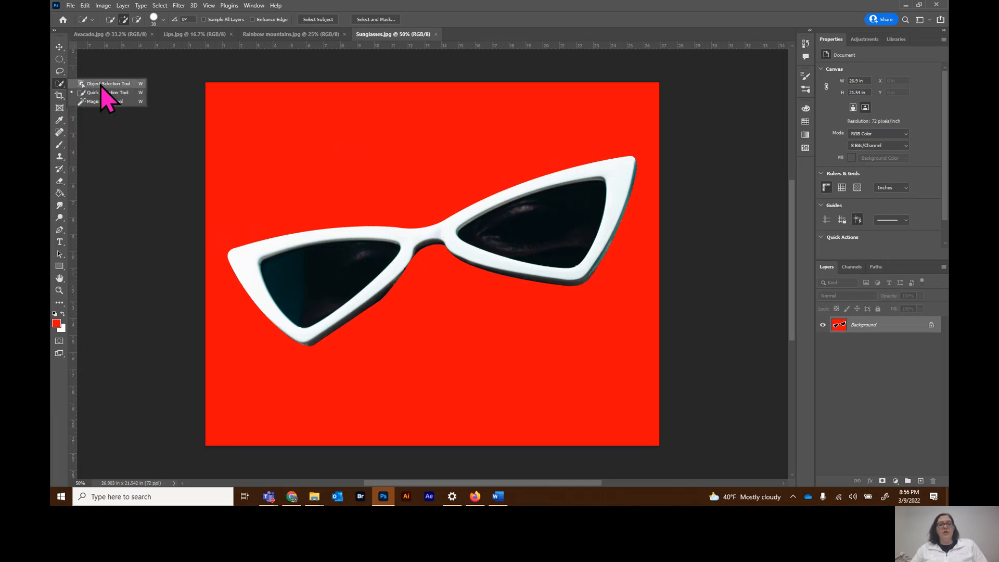
pyautogui.click(101, 84)
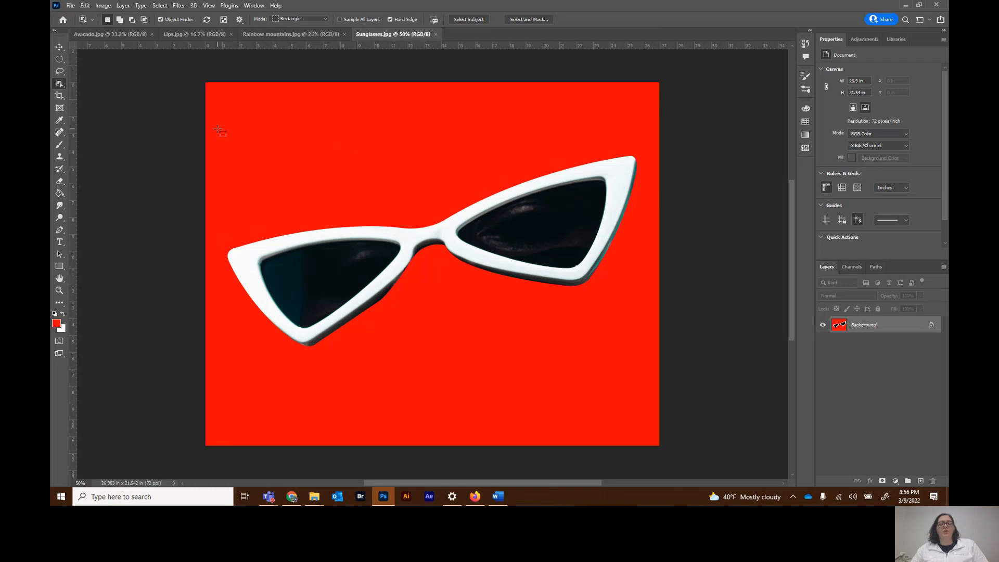
pyautogui.moveTo(218, 129); pyautogui.dragTo(647, 350)
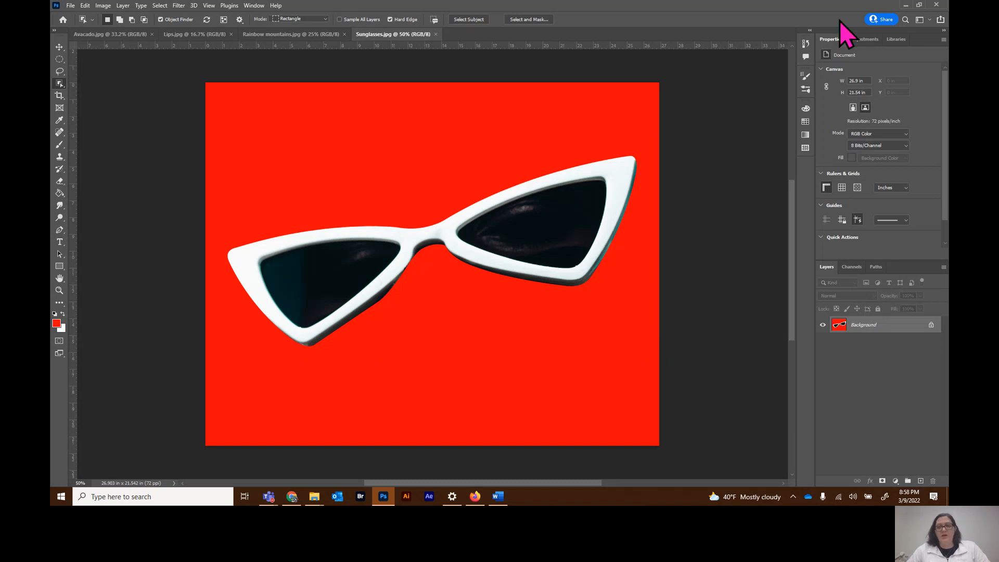
pyautogui.click(807, 44)
pyautogui.click(749, 71)
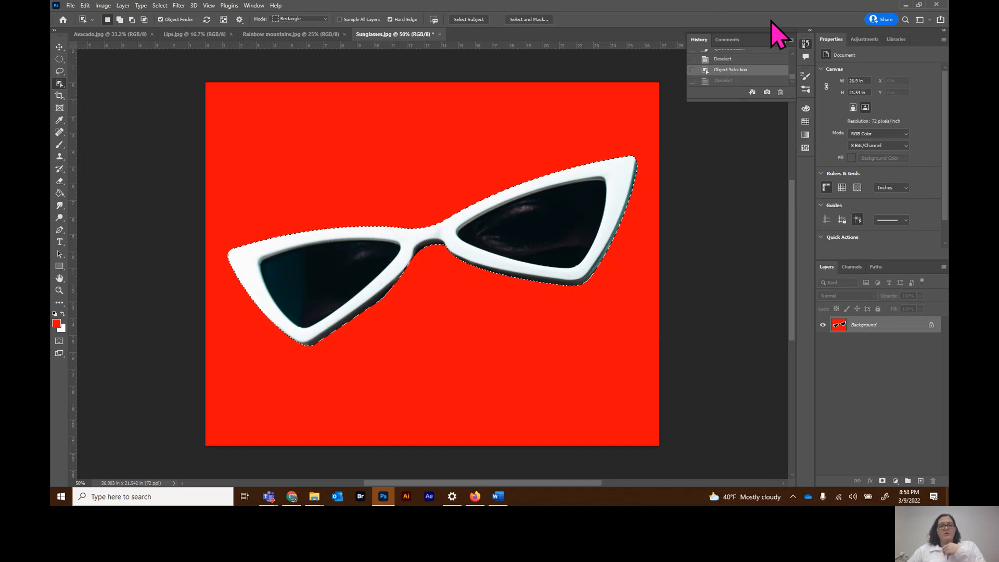
# Step: Copy the selected sunglasses into Avacado.jpg and move them over the avocado pit with the Move tool
pyautogui.click(786, 35)
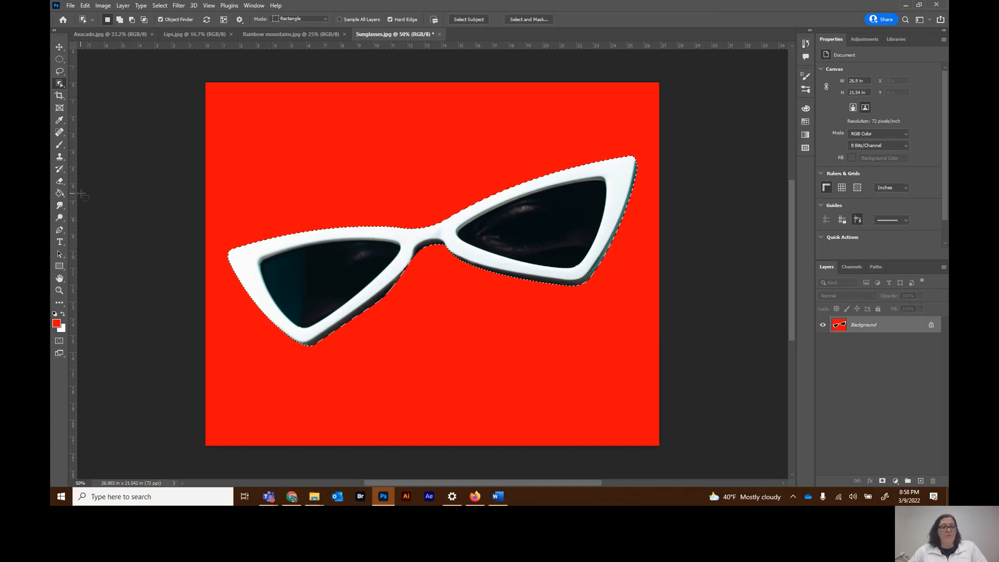
pyautogui.click(121, 35)
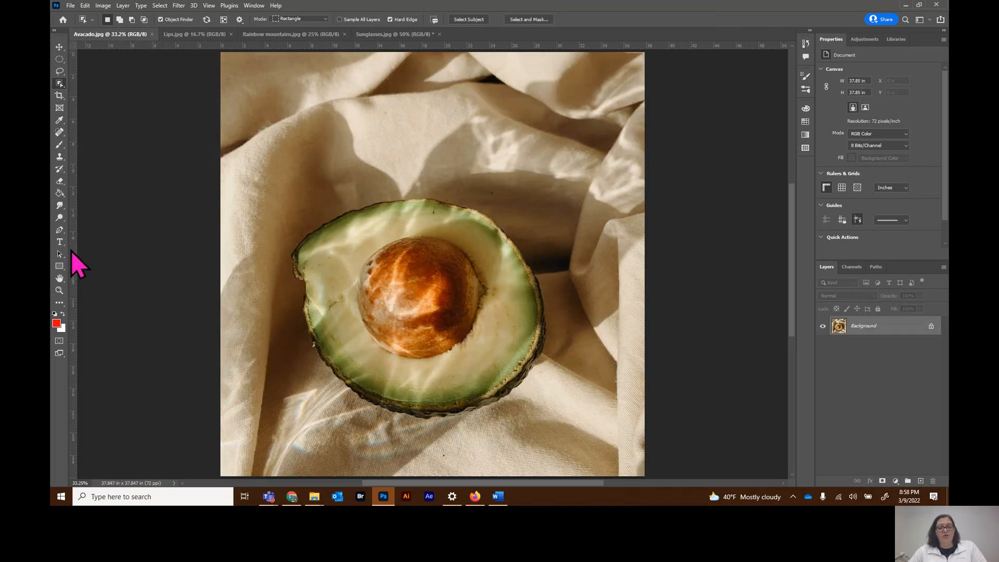
pyautogui.hotkey('ctrl', 'v')
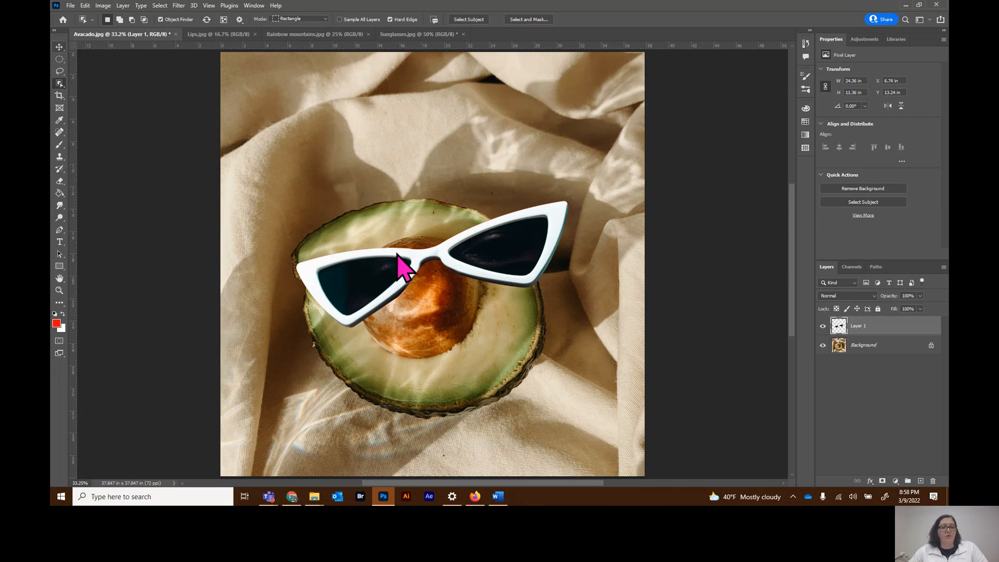
pyautogui.click(59, 47)
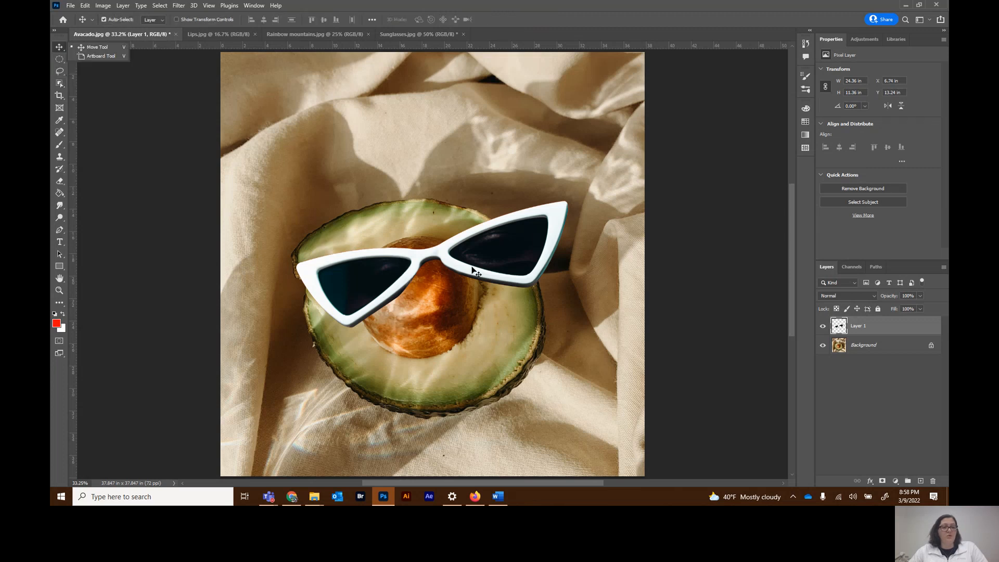
pyautogui.moveTo(436, 257); pyautogui.dragTo(427, 286)
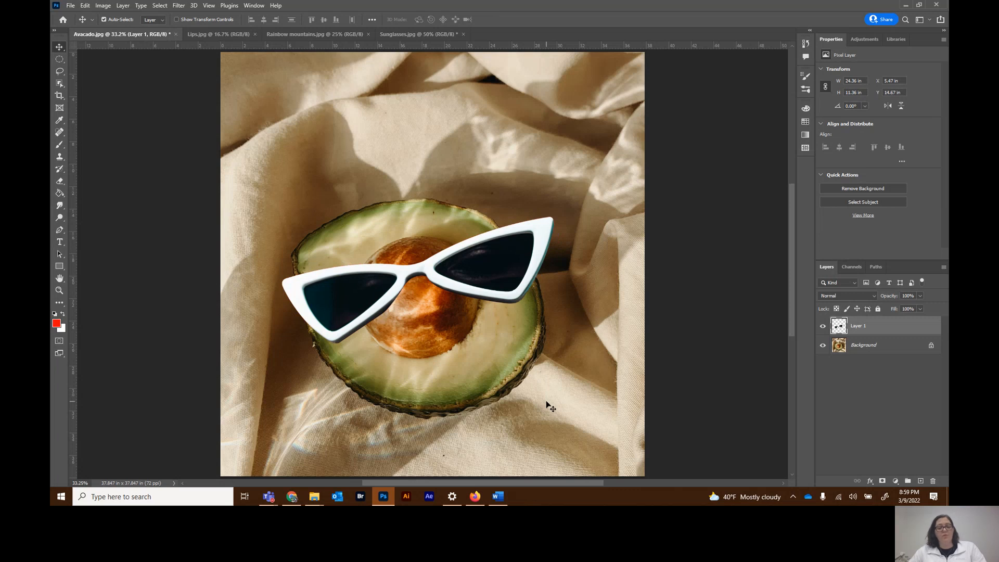
pyautogui.hotkey('ctrl', 't')
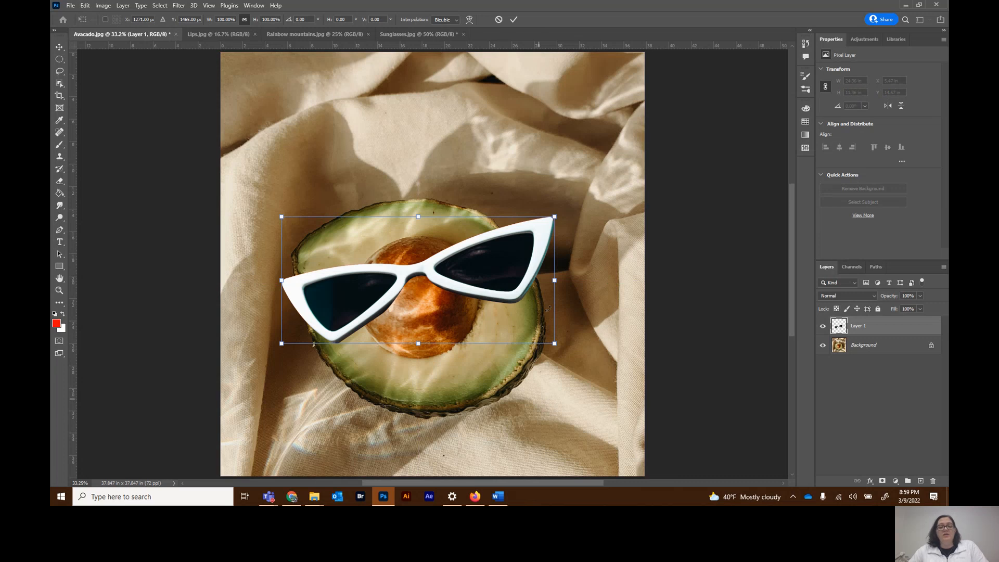
pyautogui.click(498, 20)
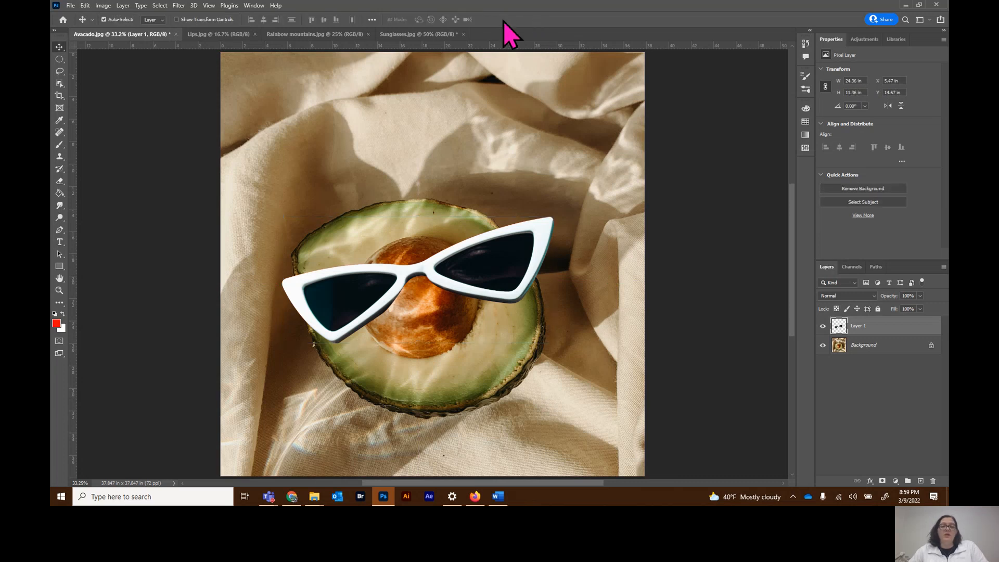
pyautogui.click(85, 5)
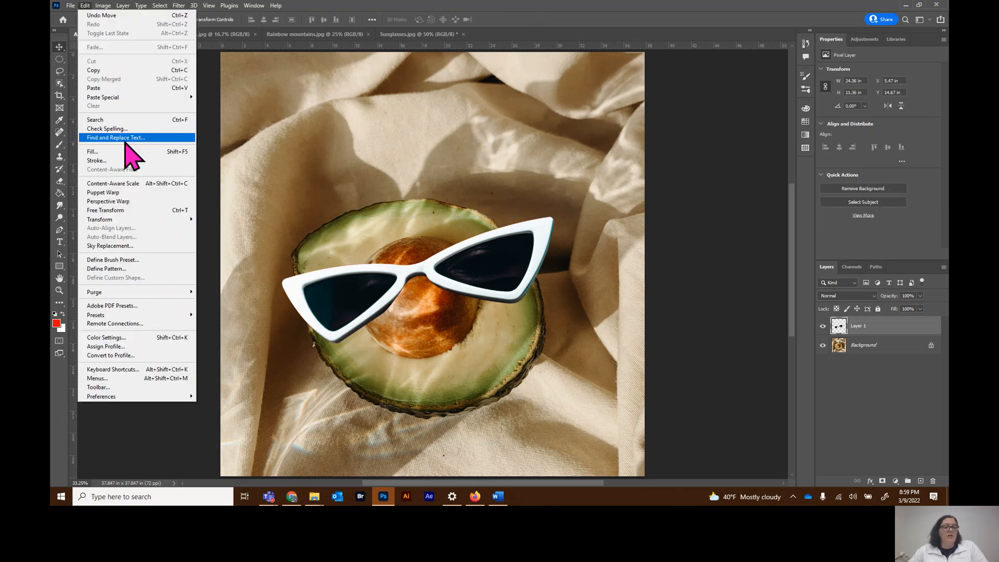
pyautogui.moveTo(116, 222)
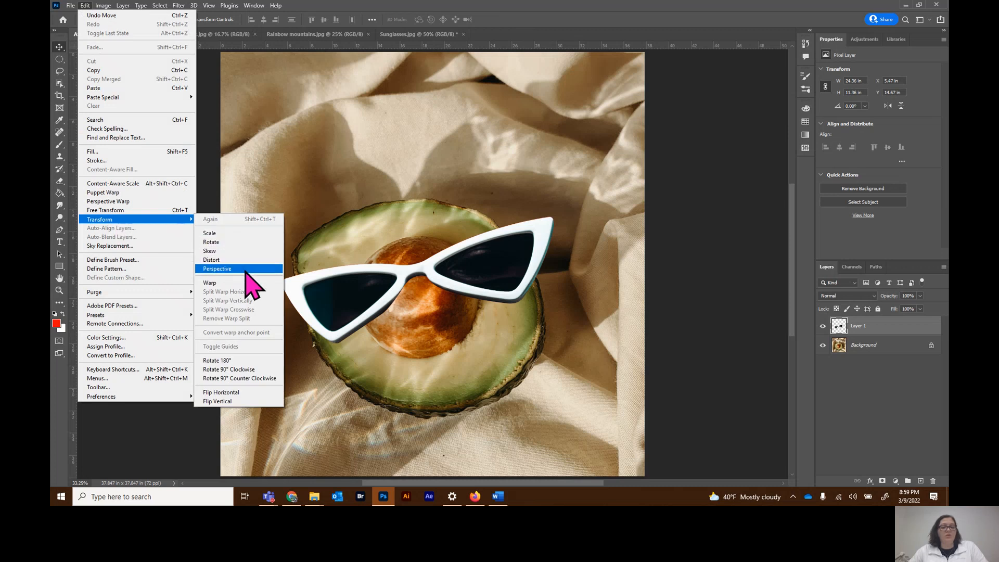
pyautogui.click(436, 241)
# Step: Scale the sunglasses down proportionally to about 86% with Free Transform so they better fit the avocado
pyautogui.hotkey('ctrl', 't')
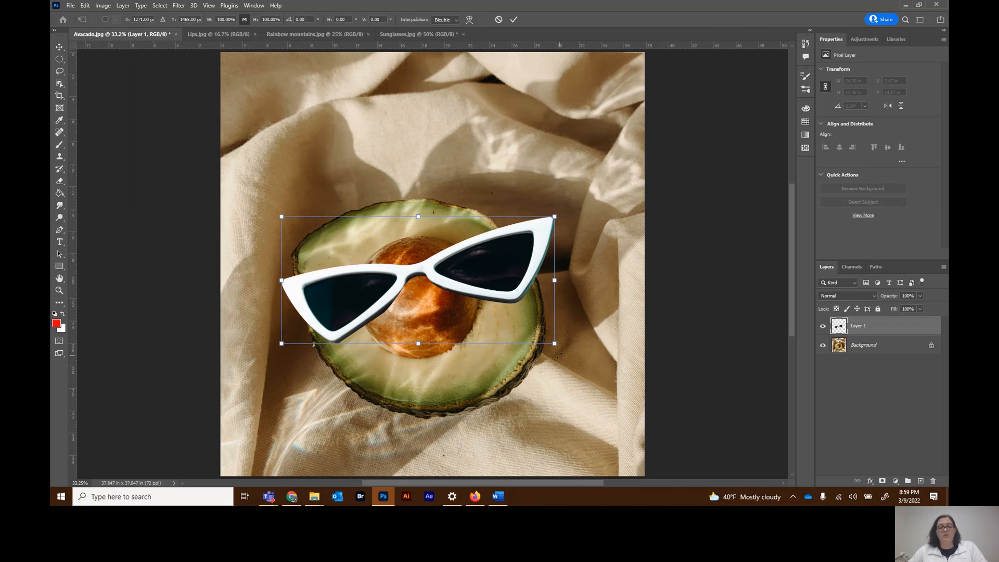
pyautogui.moveTo(560, 356); pyautogui.dragTo(530, 335)
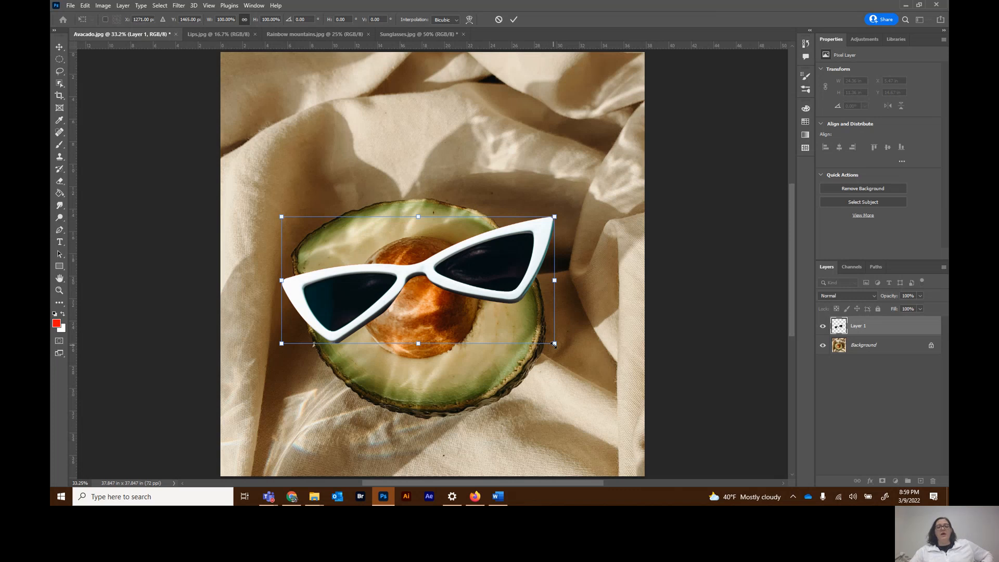
pyautogui.moveTo(554, 343); pyautogui.dragTo(533, 335)
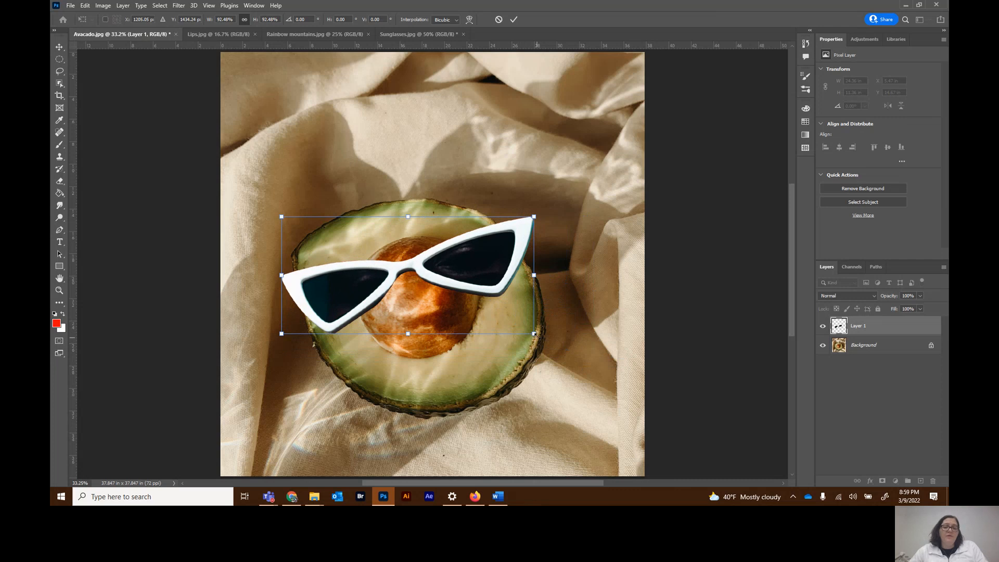
pyautogui.moveTo(533, 334); pyautogui.dragTo(538, 336)
pyautogui.moveTo(538, 276)
pyautogui.mouseDown()
pyautogui.moveTo(493, 276)
pyautogui.moveTo(523, 278)
pyautogui.mouseUp()
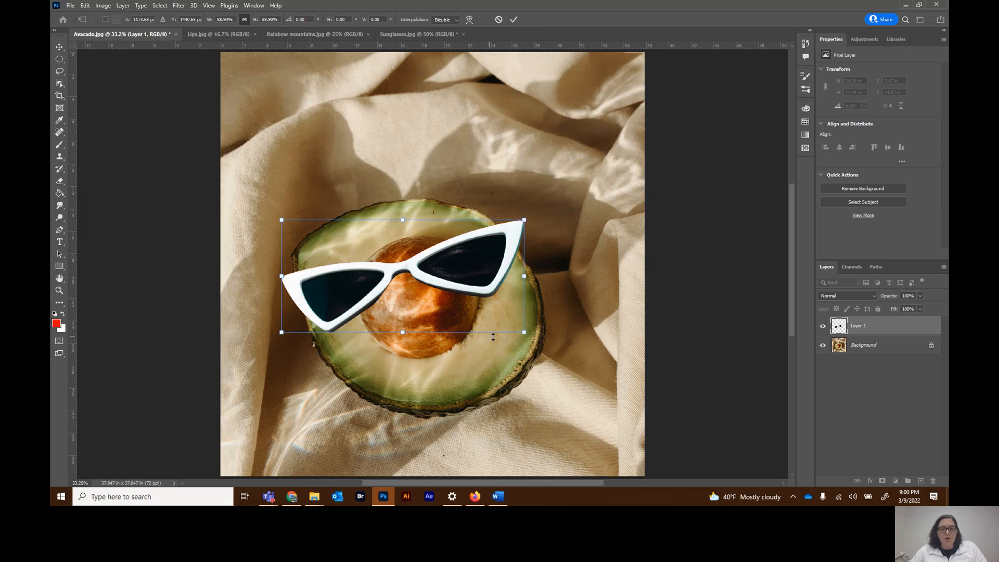
pyautogui.moveTo(524, 332); pyautogui.dragTo(517, 328)
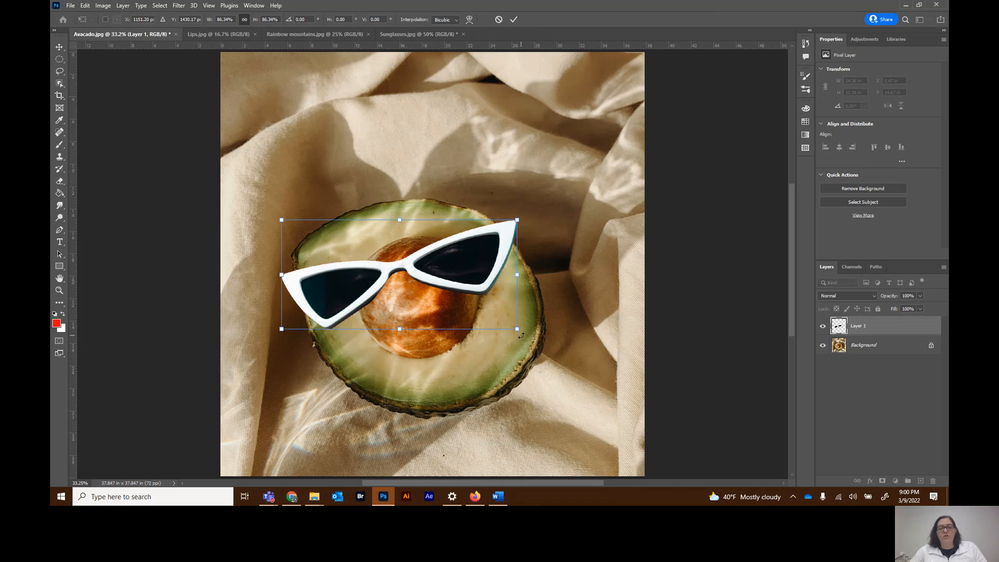
# Step: Rotate the sunglasses to about -30°, reduce them to about 84%, reposition them across the pit, and apply the transformation
pyautogui.moveTo(520, 335); pyautogui.dragTo(530, 270)
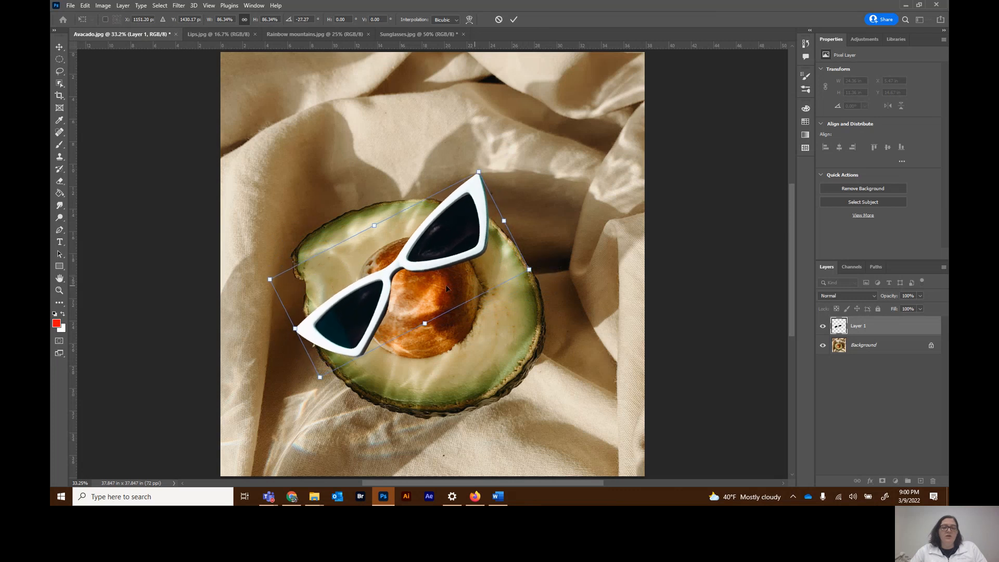
pyautogui.moveTo(367, 300); pyautogui.dragTo(375, 276)
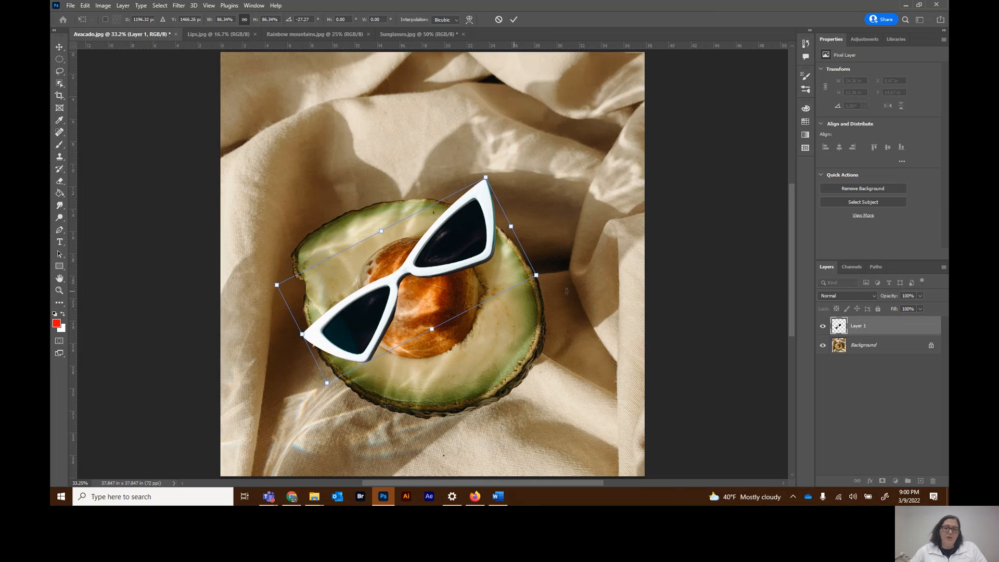
pyautogui.moveTo(545, 277)
pyautogui.mouseDown()
pyautogui.moveTo(529, 273)
pyautogui.moveTo(545, 282)
pyautogui.mouseUp()
pyautogui.moveTo(450, 279); pyautogui.dragTo(453, 278)
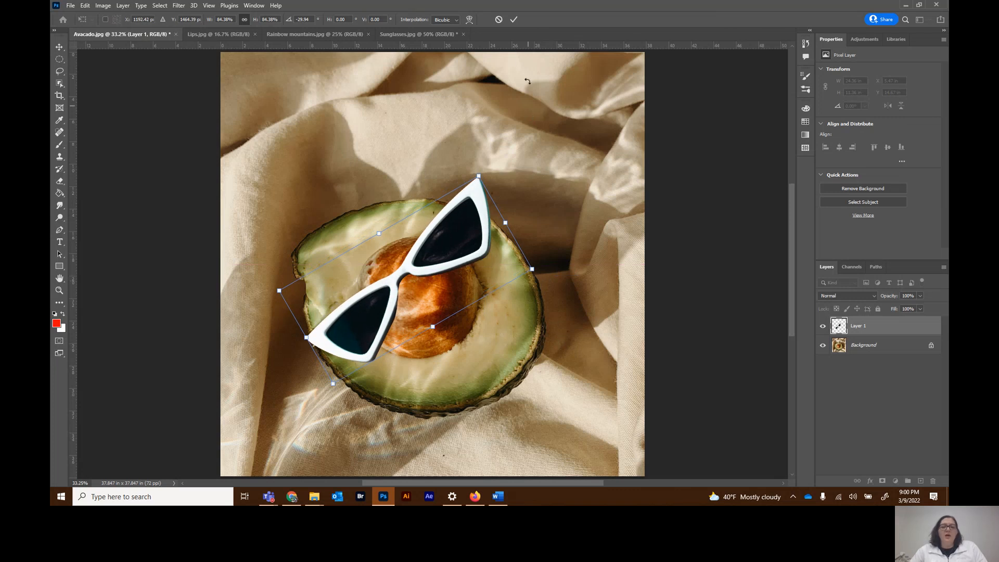
pyautogui.click(513, 21)
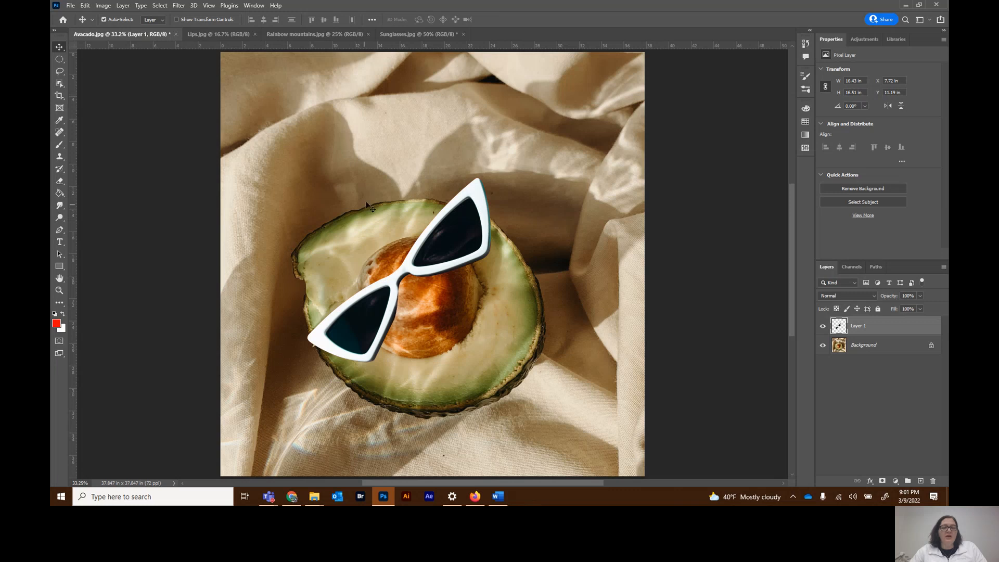
# Step: Start selecting the upper lip in Lips.jpg with the Quick Selection tool
pyautogui.click(212, 36)
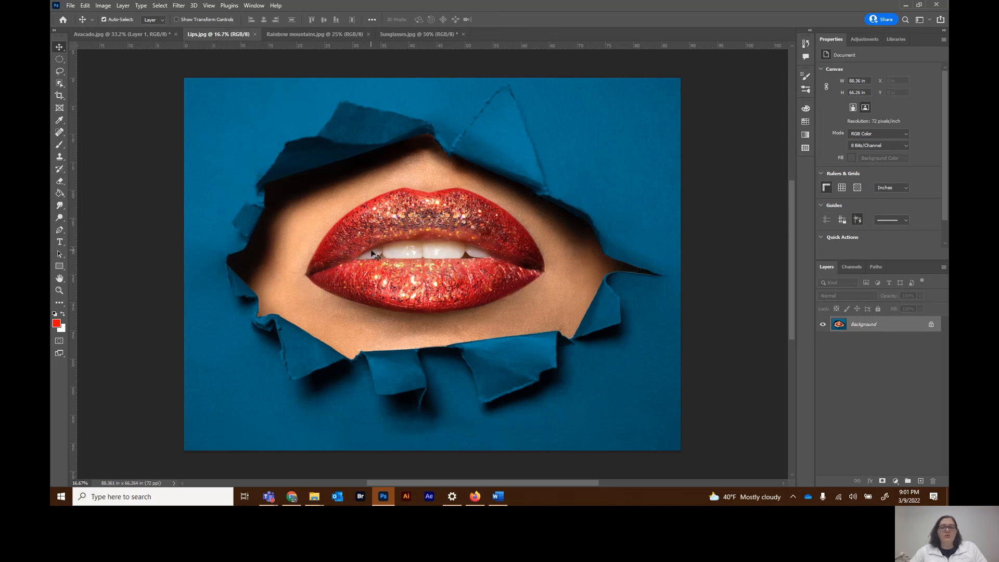
pyautogui.click(59, 84)
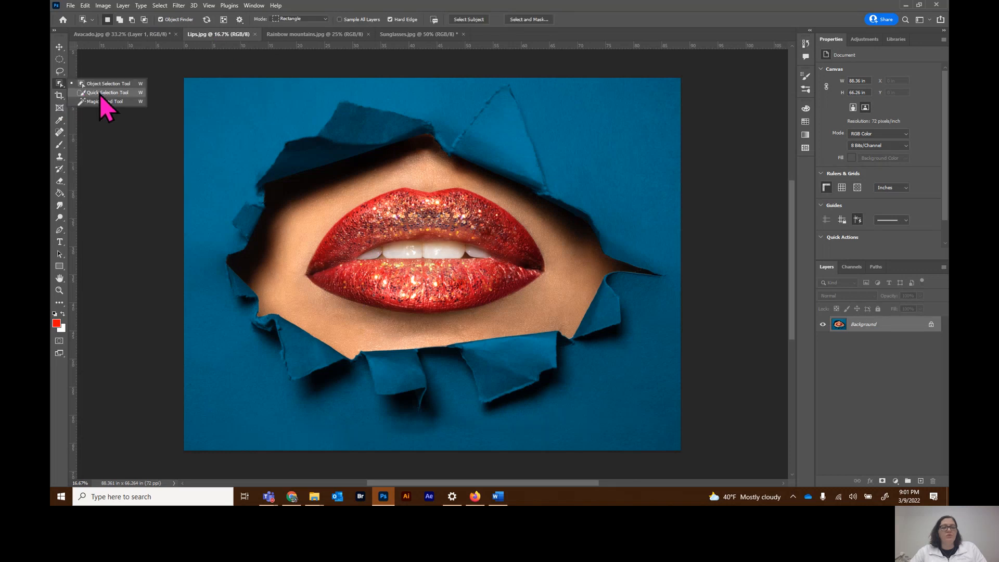
pyautogui.click(99, 94)
pyautogui.moveTo(339, 221); pyautogui.dragTo(411, 218)
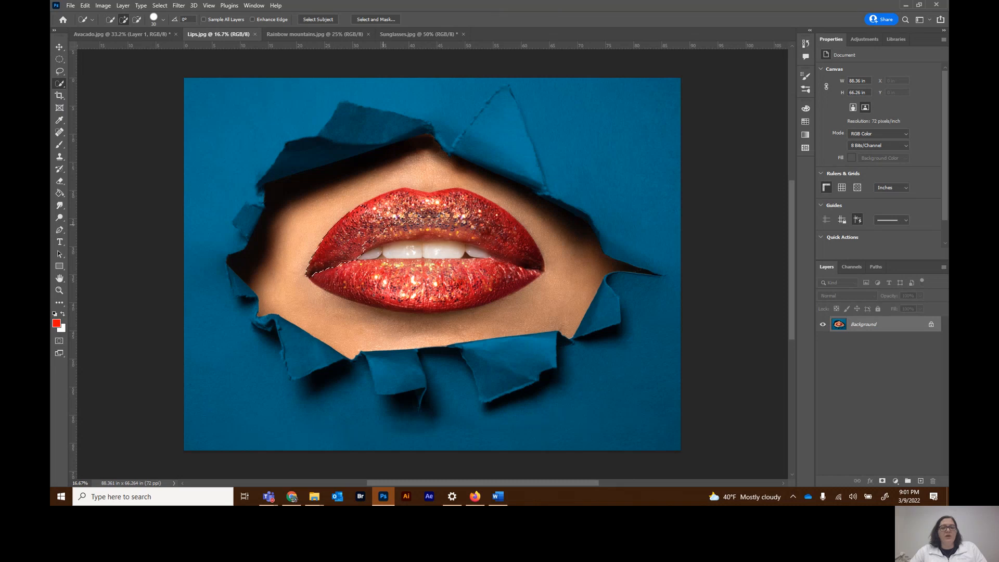
pyautogui.moveTo(384, 221)
pyautogui.mouseDown()
pyautogui.moveTo(437, 204)
pyautogui.moveTo(460, 214)
pyautogui.moveTo(450, 208)
pyautogui.mouseUp()
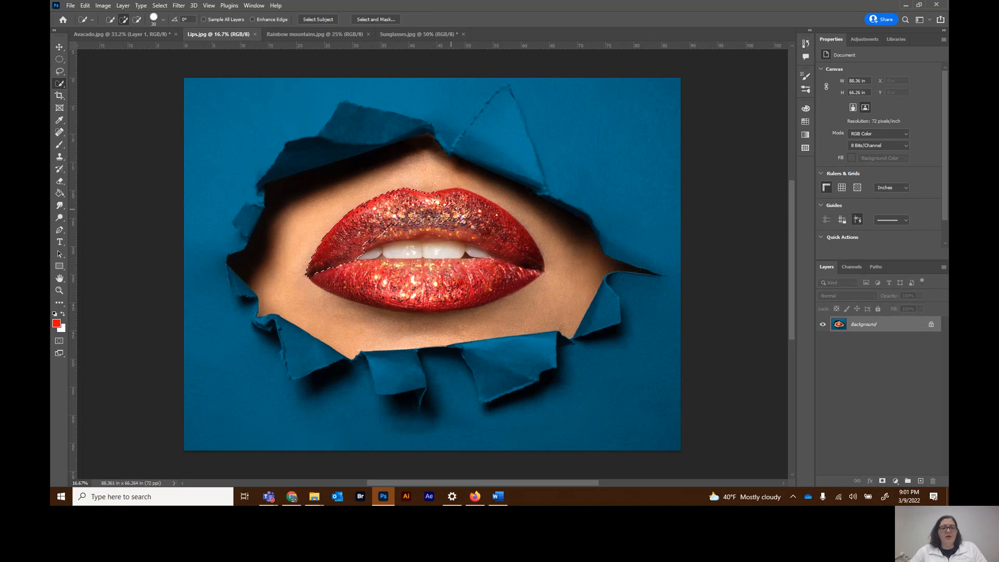
# Step: In Sunglasses.jpg, replace the selection with the red background using Quick Selection, and invert it to select the sunglasses
pyautogui.click(416, 34)
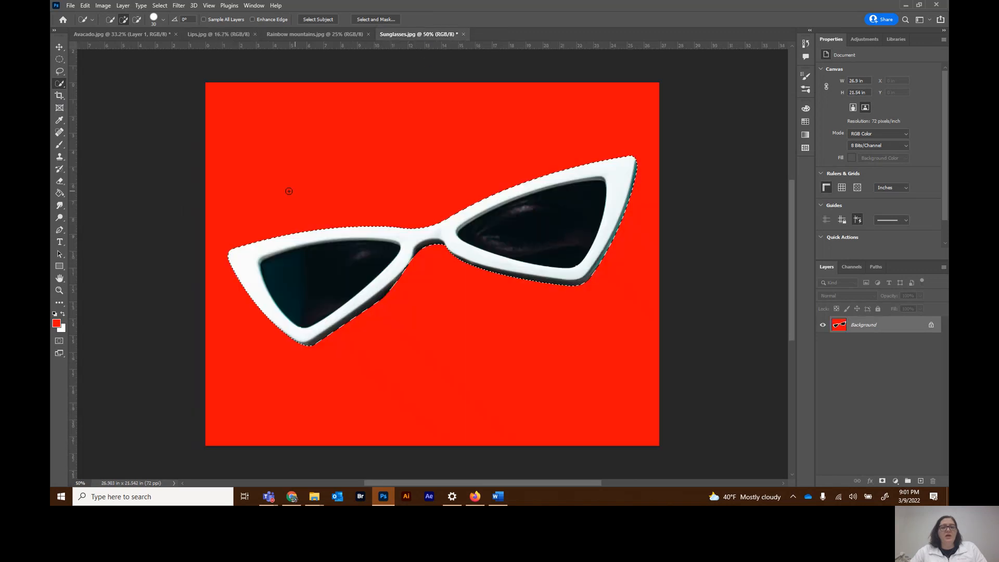
pyautogui.hotkey('ctrl', 'd')
pyautogui.moveTo(223, 201)
pyautogui.mouseDown()
pyautogui.moveTo(306, 168)
pyautogui.moveTo(420, 150)
pyautogui.moveTo(650, 153)
pyautogui.moveTo(635, 280)
pyautogui.moveTo(490, 370)
pyautogui.mouseUp()
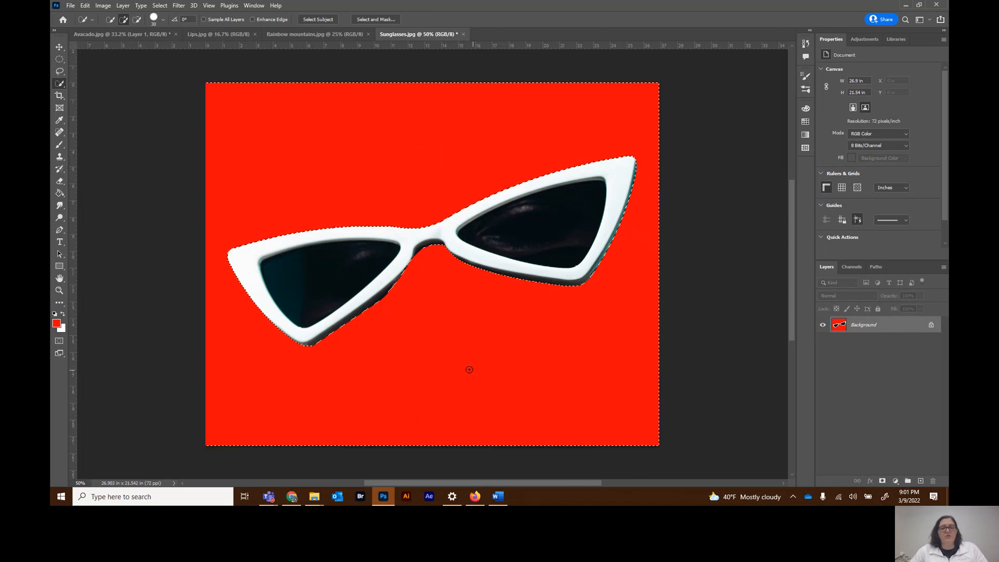
pyautogui.click(159, 6)
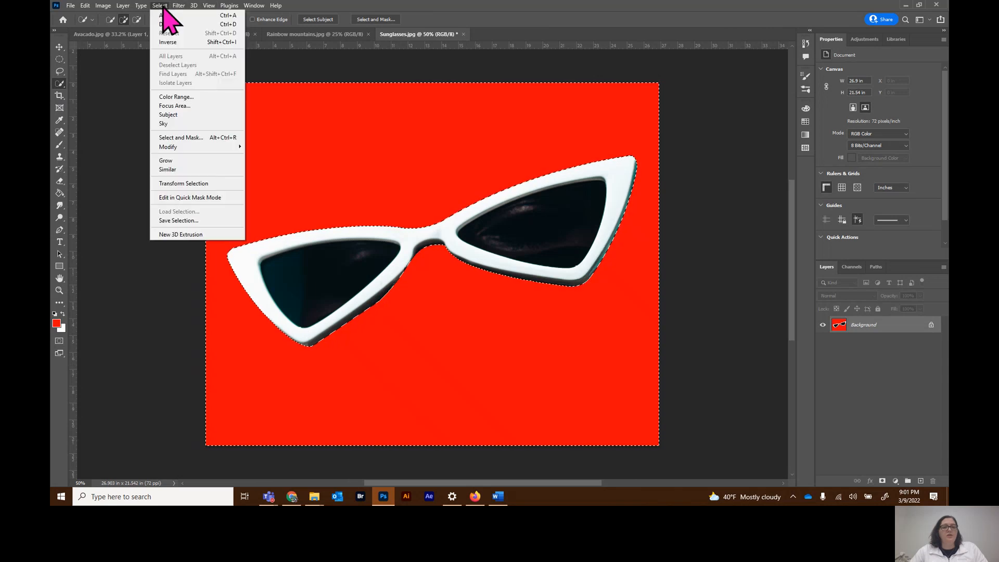
pyautogui.click(168, 43)
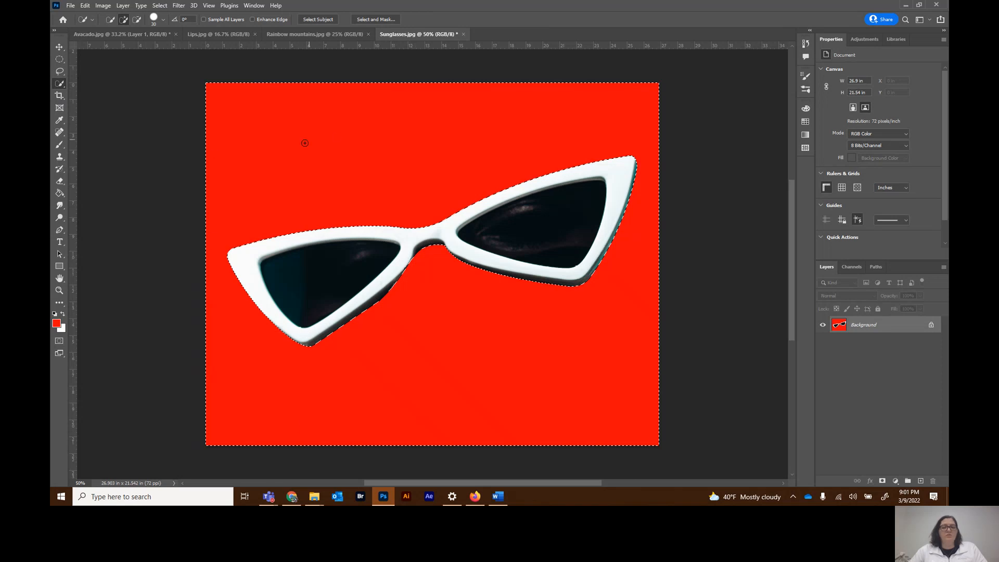
pyautogui.click(159, 6)
pyautogui.click(167, 42)
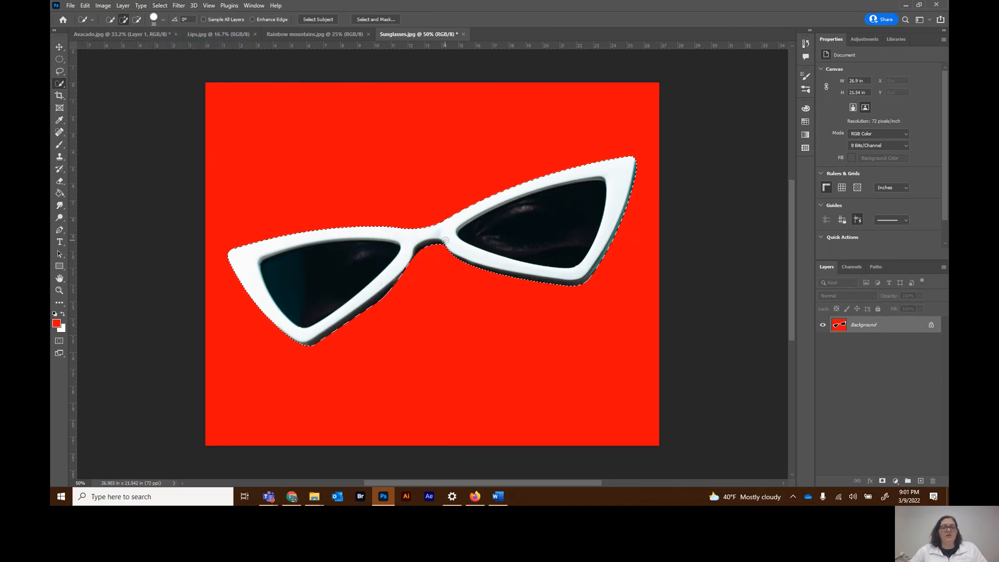
# Step: Enlarge the Quick Selection brush to 84 px and extend the selection in Lips.jpg to both lips and the teeth
pyautogui.click(219, 35)
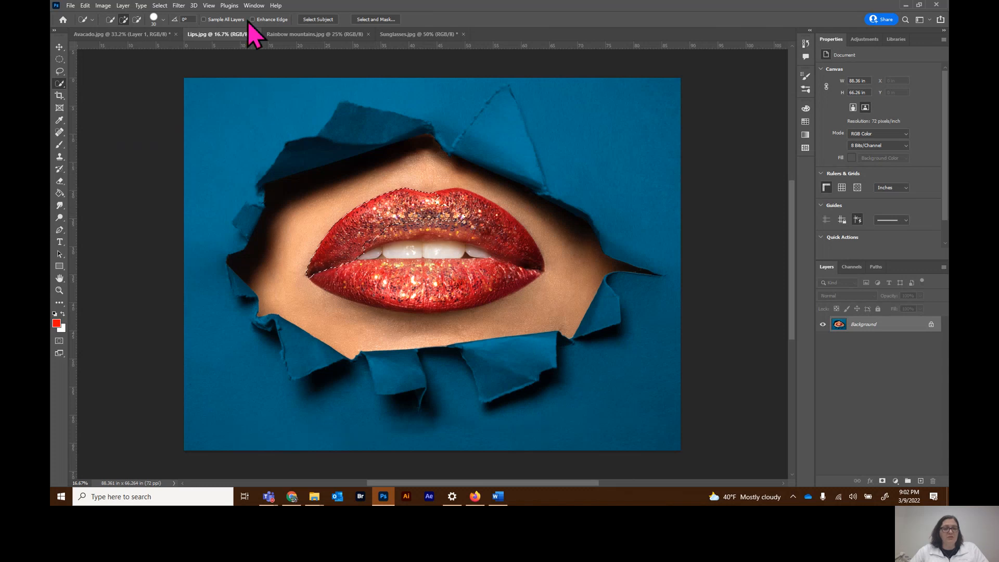
pyautogui.click(163, 21)
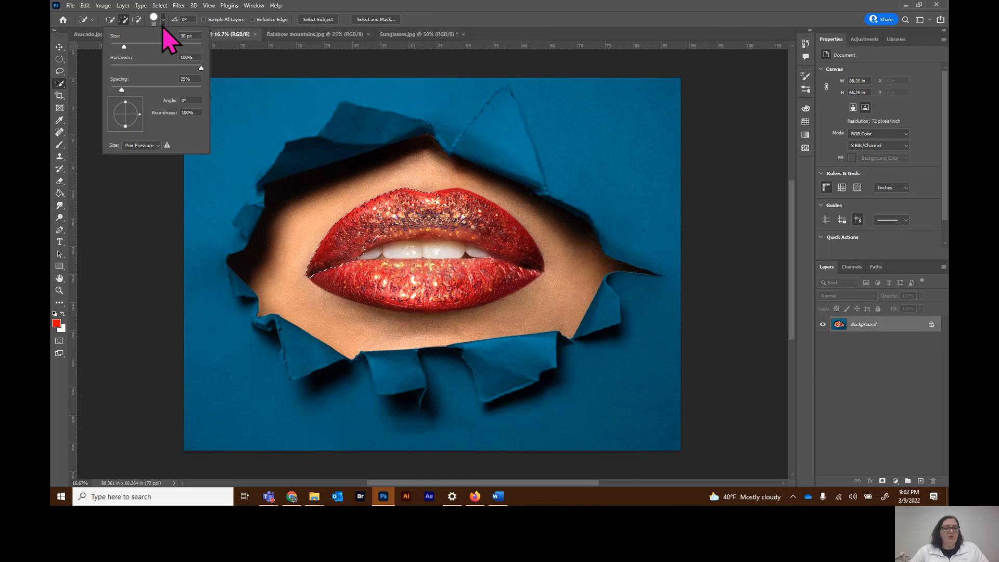
pyautogui.moveTo(125, 47); pyautogui.dragTo(139, 47)
pyautogui.moveTo(139, 46); pyautogui.dragTo(148, 46)
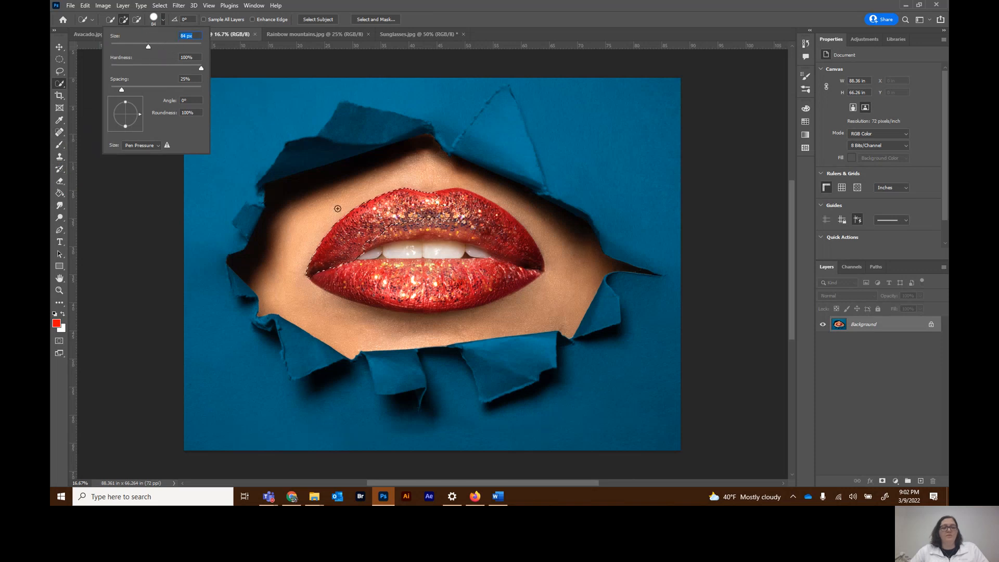
pyautogui.click(340, 256)
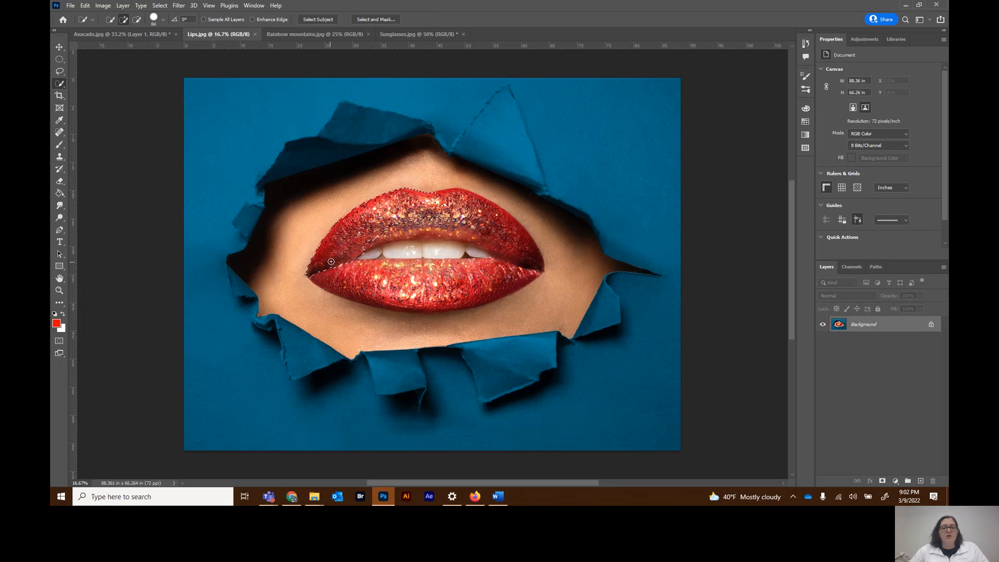
pyautogui.moveTo(389, 221)
pyautogui.mouseDown()
pyautogui.moveTo(367, 239)
pyautogui.moveTo(394, 235)
pyautogui.moveTo(352, 258)
pyautogui.moveTo(380, 270)
pyautogui.moveTo(344, 270)
pyautogui.moveTo(396, 304)
pyautogui.mouseUp()
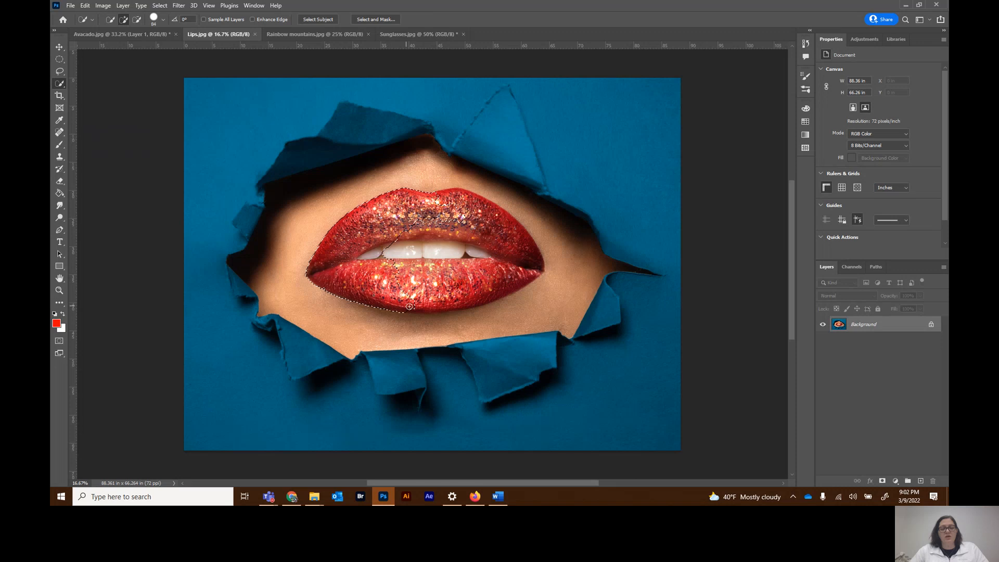
pyautogui.moveTo(410, 306)
pyautogui.mouseDown()
pyautogui.moveTo(495, 293)
pyautogui.moveTo(529, 259)
pyautogui.moveTo(522, 242)
pyautogui.moveTo(439, 220)
pyautogui.moveTo(465, 251)
pyautogui.mouseUp()
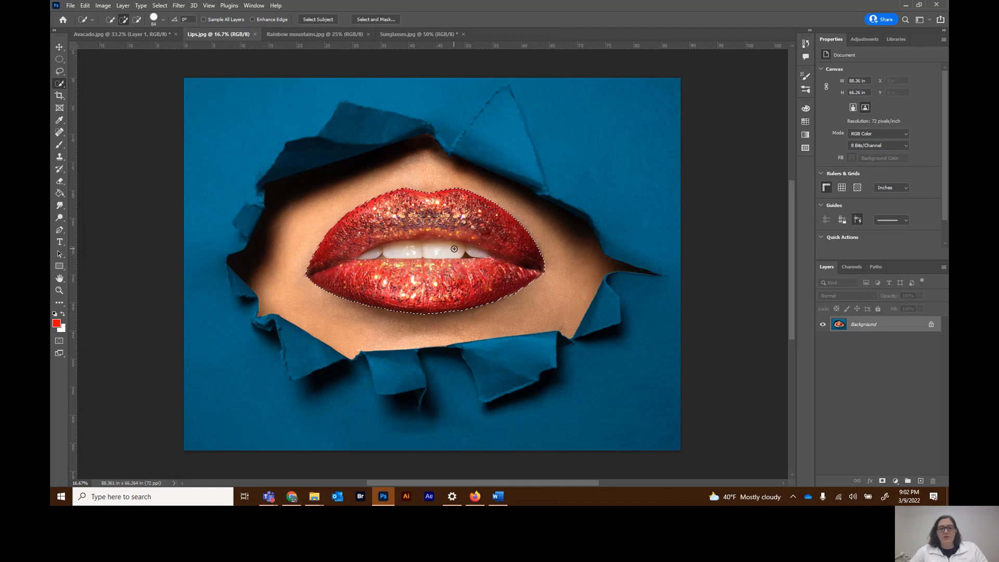
# Step: Copy the selected lips and teeth into Avacado.jpg as a new layer above the sunglasses
pyautogui.click(136, 37)
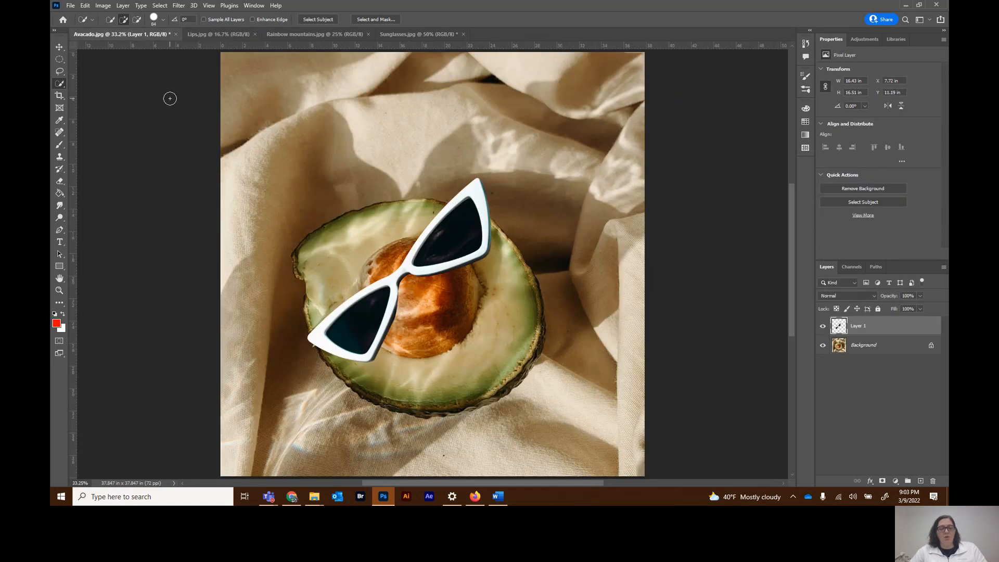
pyautogui.hotkey('ctrl', 'v')
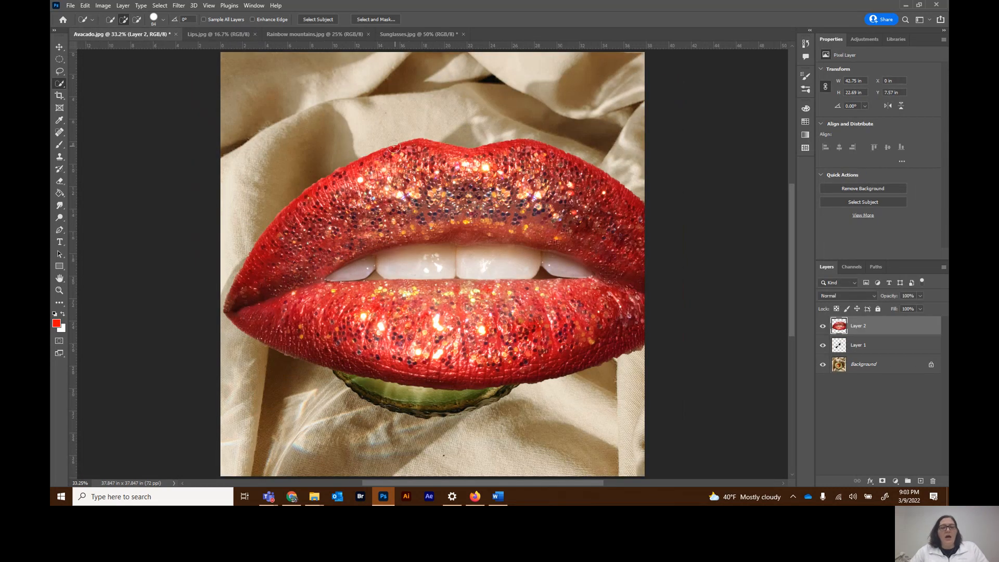
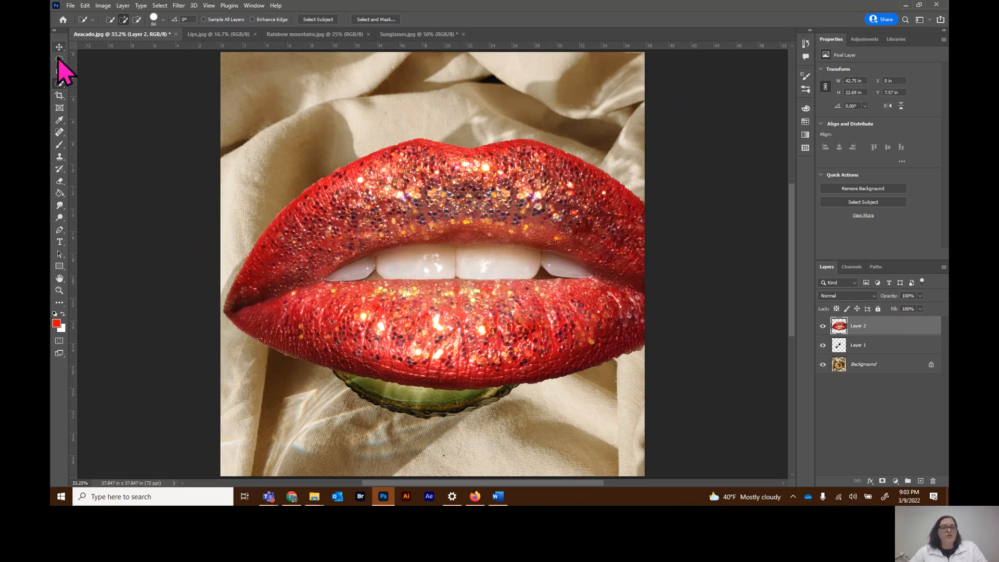
# Step: Scale the lips layer in Avacado.jpg to 15.70%, rotate it to -40.55°, and place it on the avocado pit below the sunglasses
pyautogui.click(216, 35)
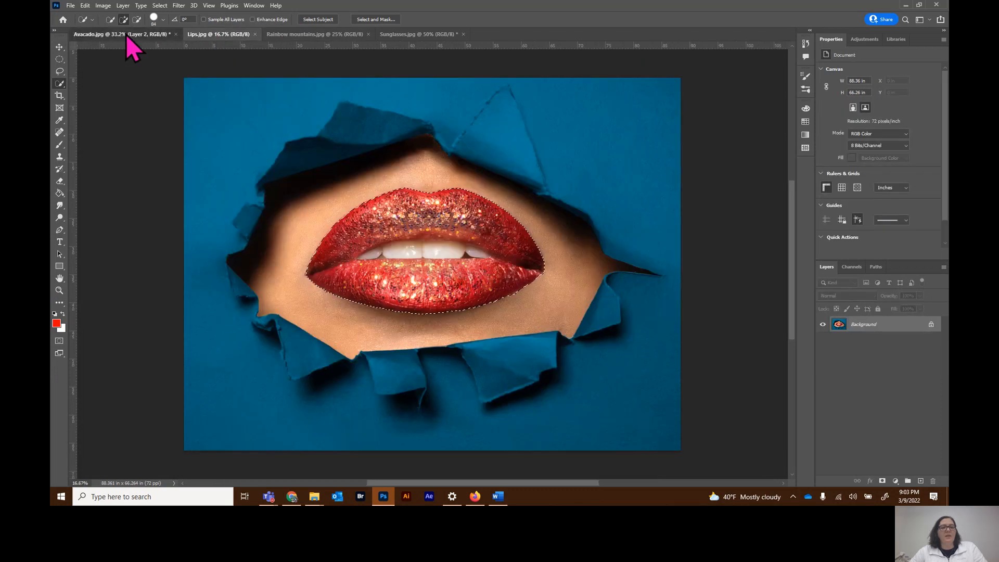
pyautogui.click(126, 36)
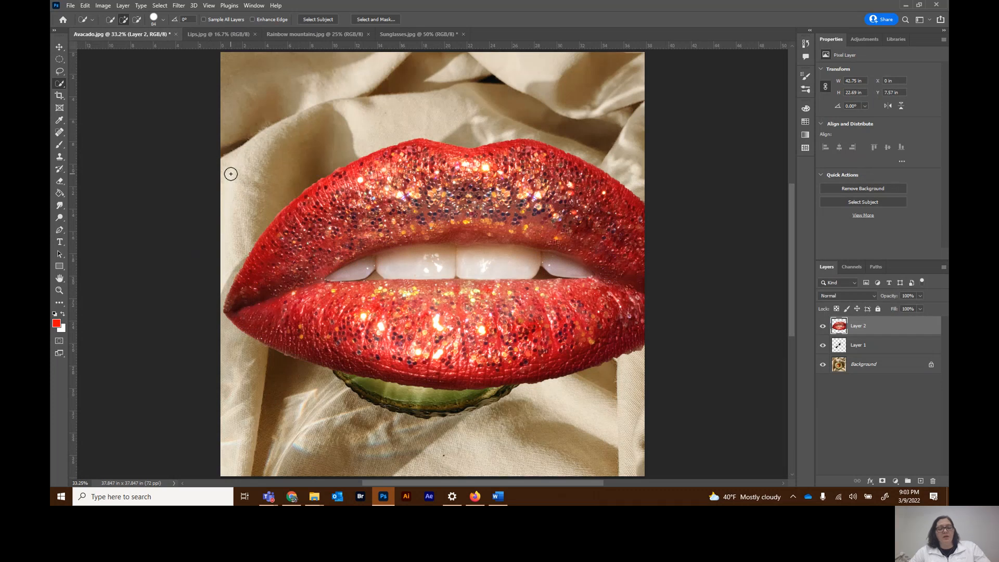
pyautogui.hotkey('ctrl', 't')
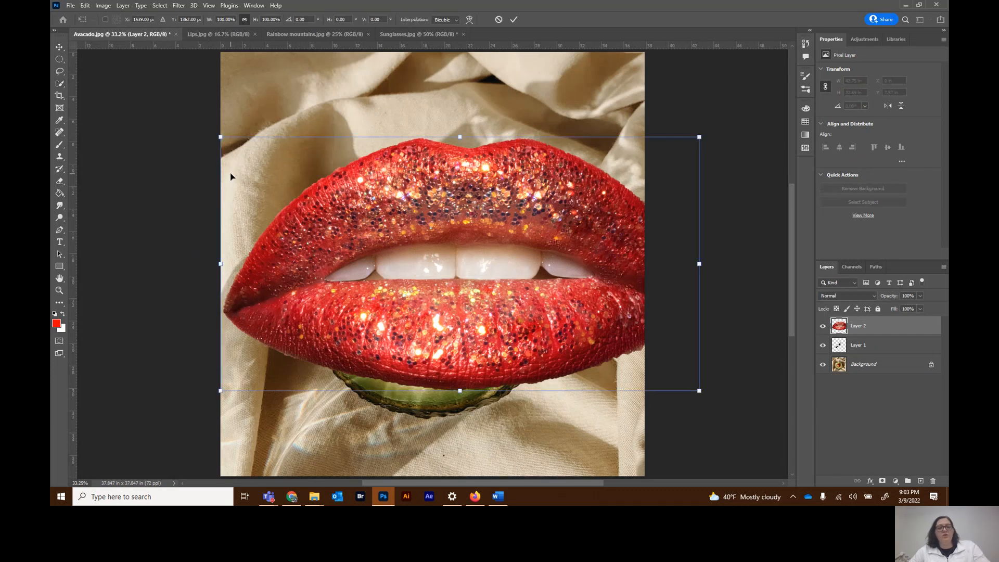
pyautogui.moveTo(221, 138); pyautogui.dragTo(526, 347)
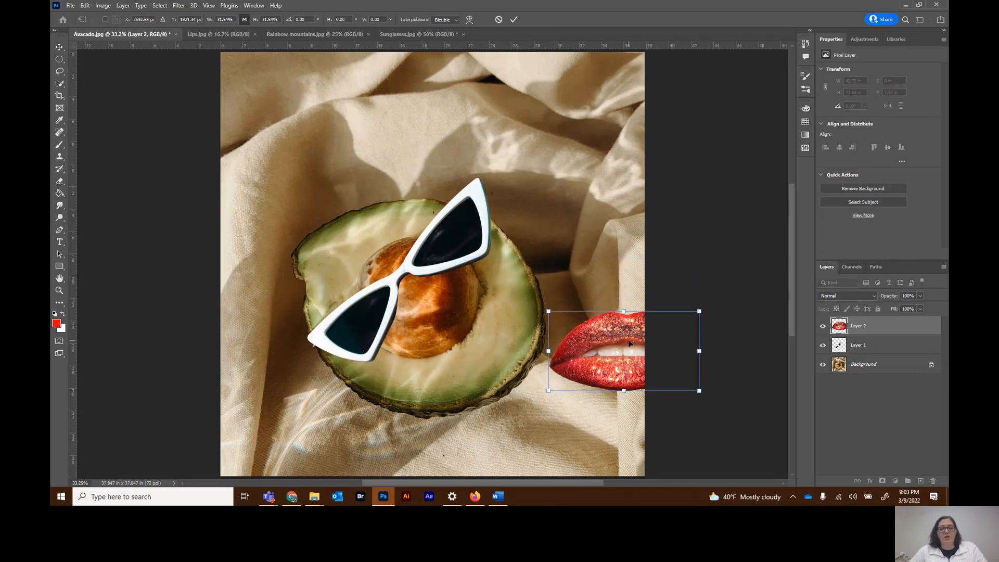
pyautogui.moveTo(619, 333); pyautogui.dragTo(460, 336)
pyautogui.moveTo(553, 303); pyautogui.dragTo(456, 330)
pyautogui.moveTo(442, 378); pyautogui.dragTo(438, 301)
pyautogui.moveTo(449, 263); pyautogui.dragTo(445, 276)
pyautogui.moveTo(431, 314); pyautogui.dragTo(433, 306)
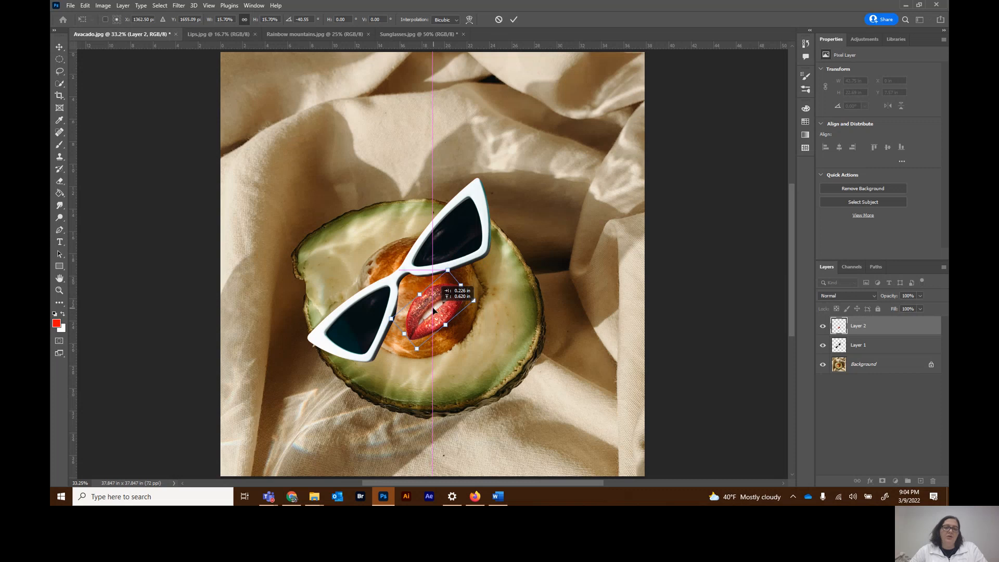
pyautogui.moveTo(432, 308); pyautogui.dragTo(431, 309)
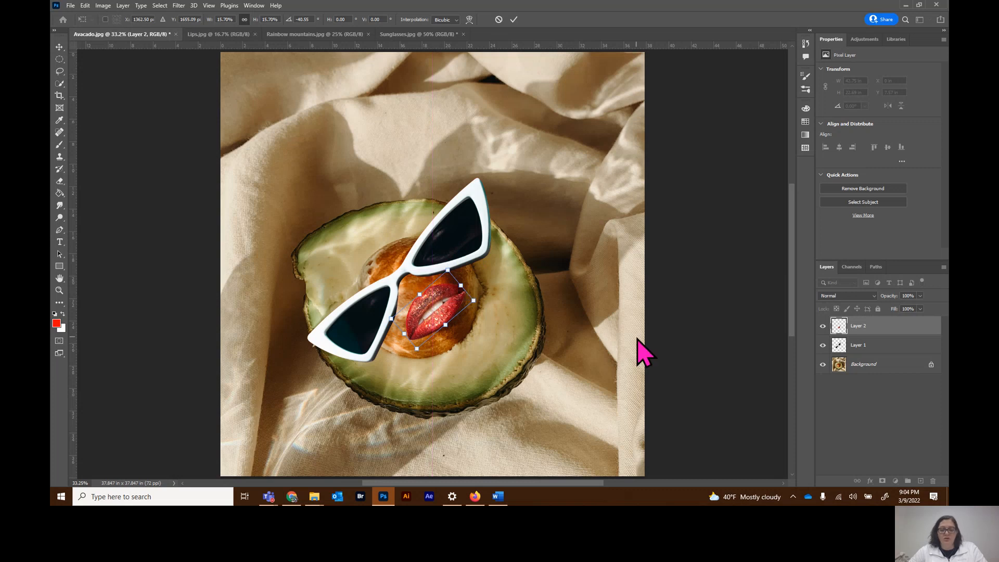
# Step: Nudge the lips slightly lower on the avocado pit and apply the transform
pyautogui.press('Down')
pyautogui.press('Down')
pyautogui.press('Down')
pyautogui.press('Down')
pyautogui.press('Down')
pyautogui.press('Down')
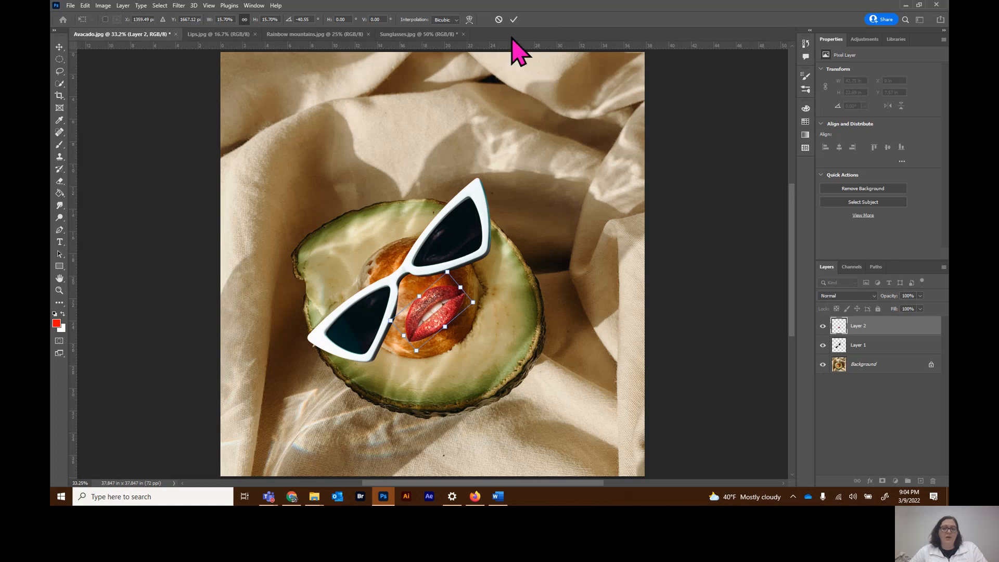
pyautogui.click(514, 19)
pyautogui.press('w')
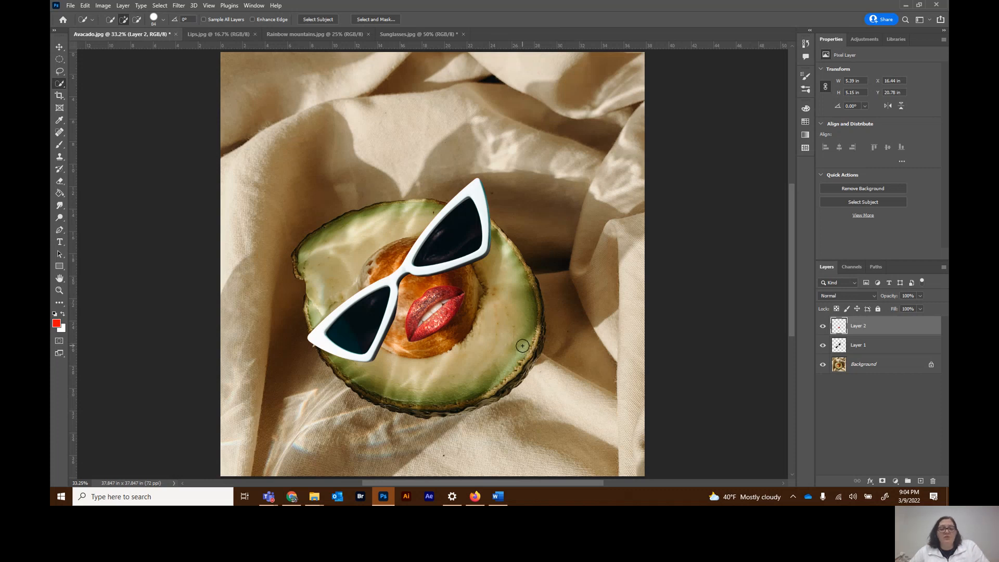
pyautogui.click(870, 482)
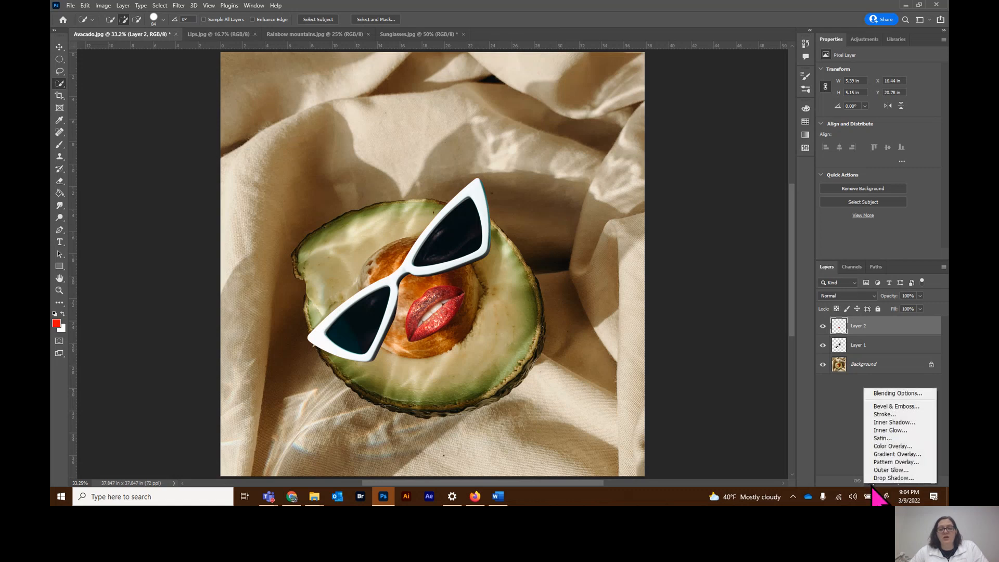
pyautogui.click(852, 445)
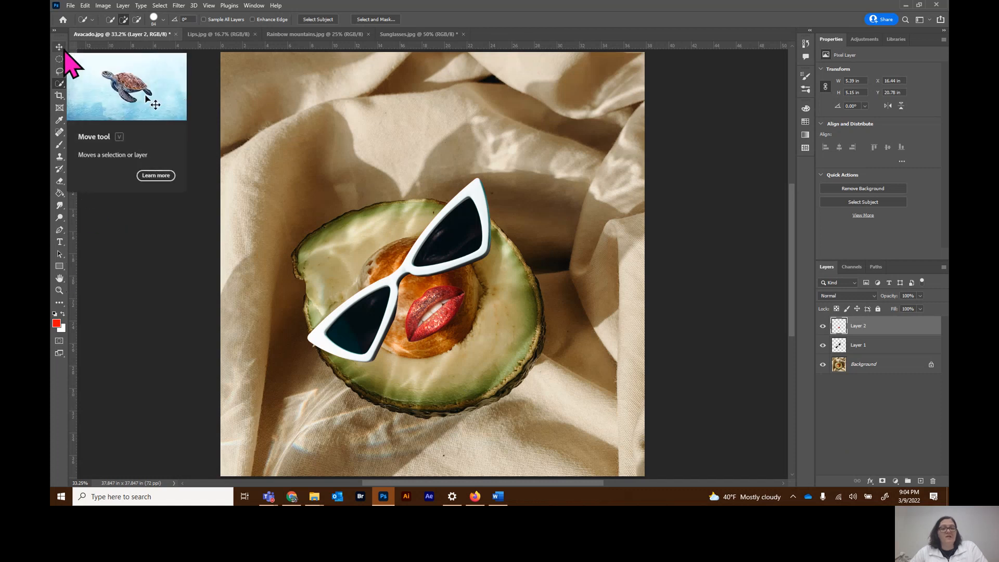
# Step: Select the entire Rainbow mountains.jpg image, starting with the Rectangular Marquee tool
pyautogui.click(291, 35)
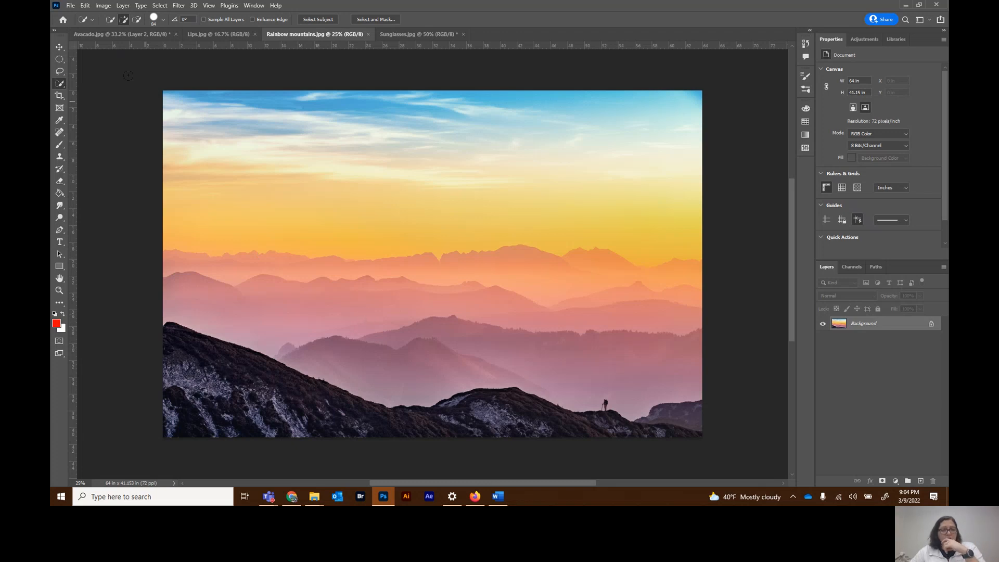
pyautogui.click(59, 48)
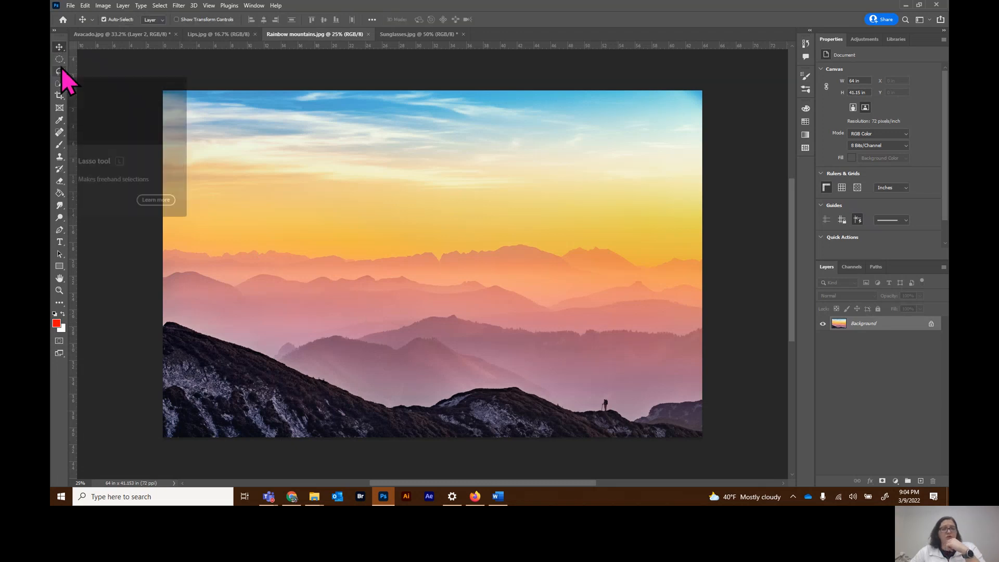
pyautogui.click(60, 59)
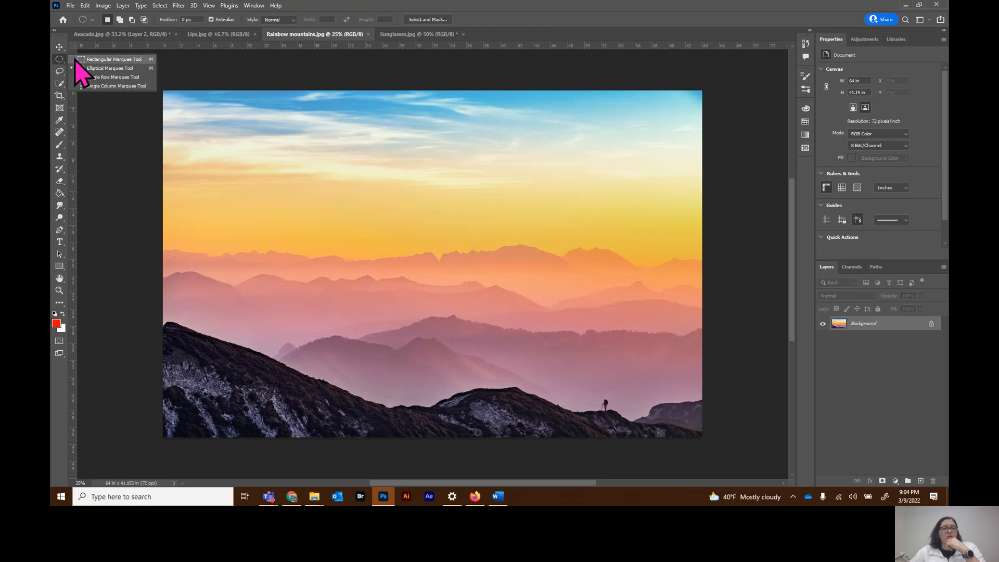
pyautogui.click(107, 60)
pyautogui.moveTo(151, 71); pyautogui.dragTo(572, 374)
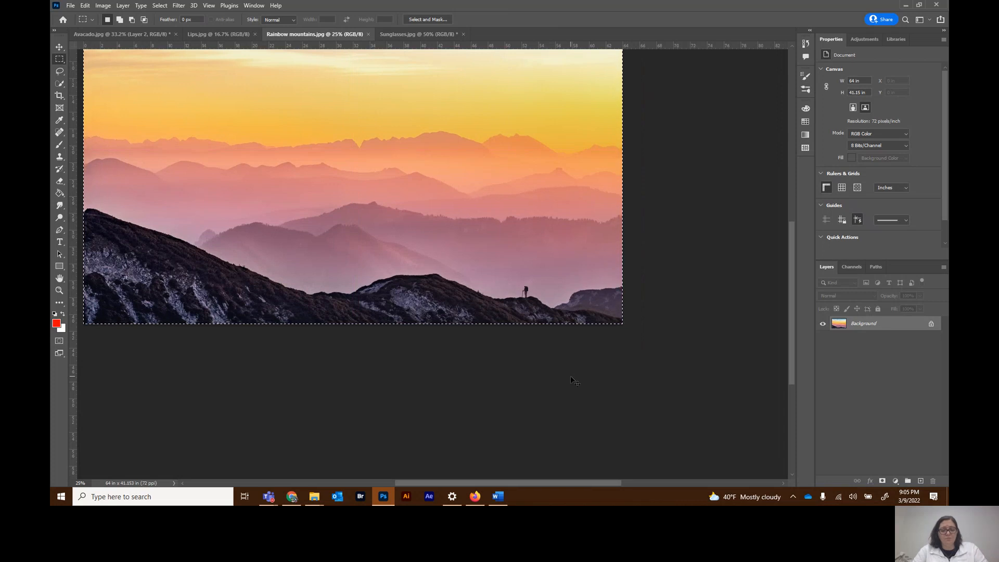
pyautogui.hotkey('ctrl', '0')
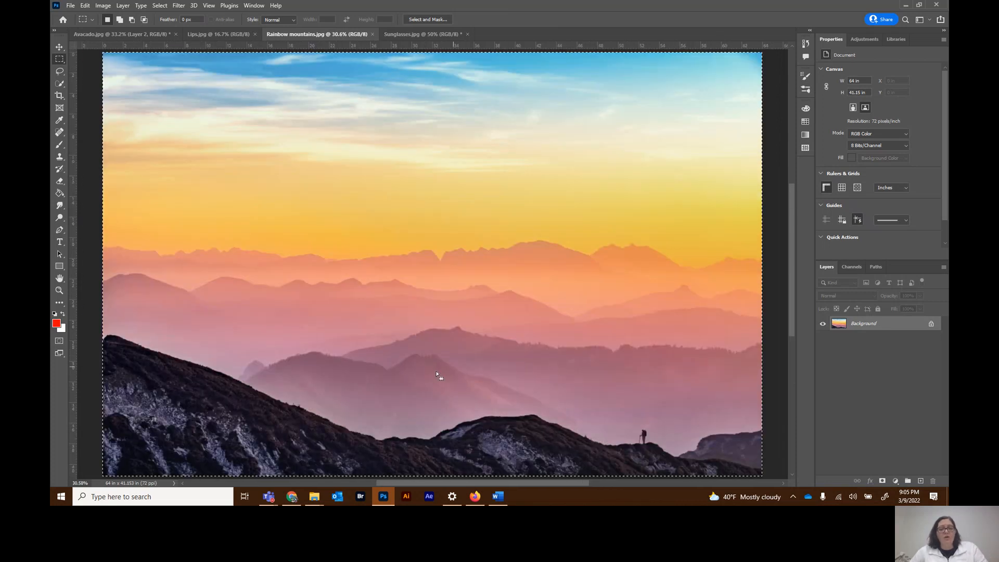
pyautogui.click(431, 334)
pyautogui.hotkey('ctrl', 'a')
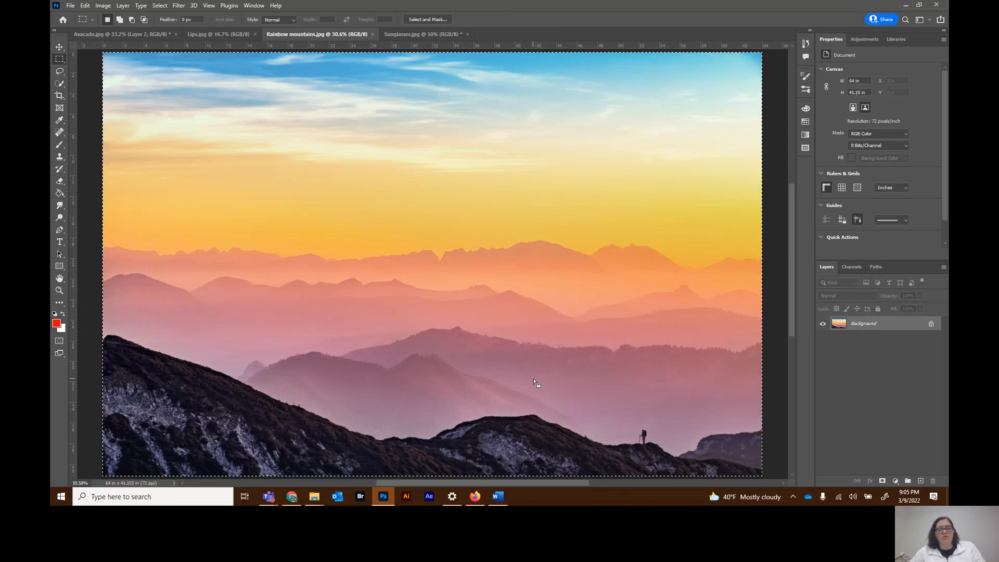
# Step: Copy the mountain image into Avacado.jpg as a new layer above the lips and scale it to 39.88%
pyautogui.click(119, 35)
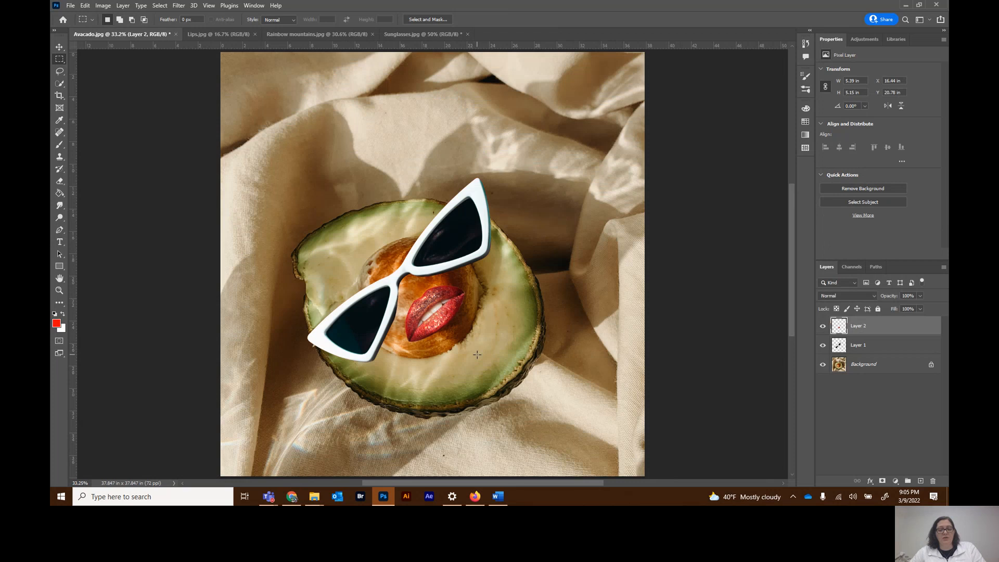
pyautogui.hotkey('ctrl', 'v')
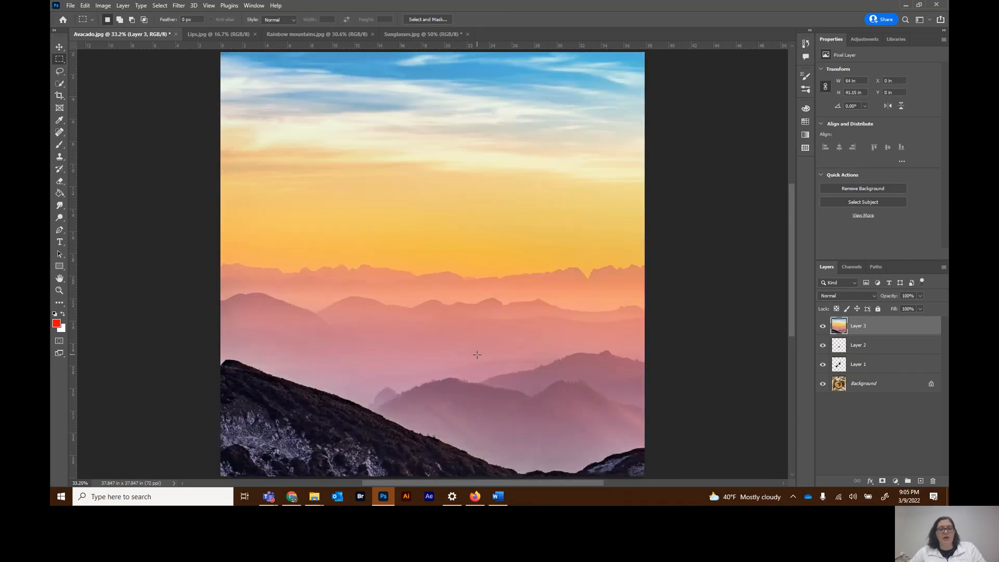
pyautogui.hotkey('ctrl', 't')
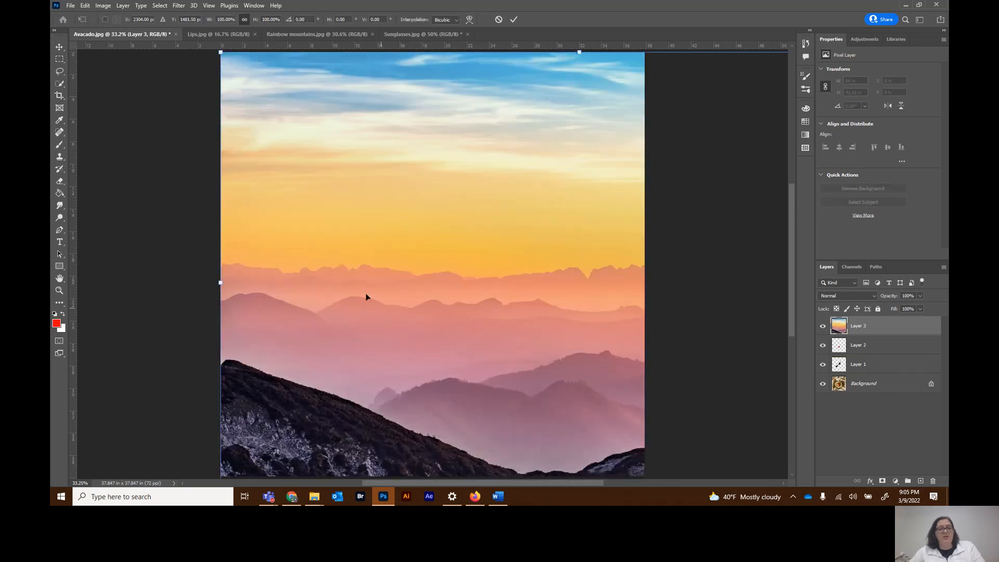
pyautogui.press('Return')
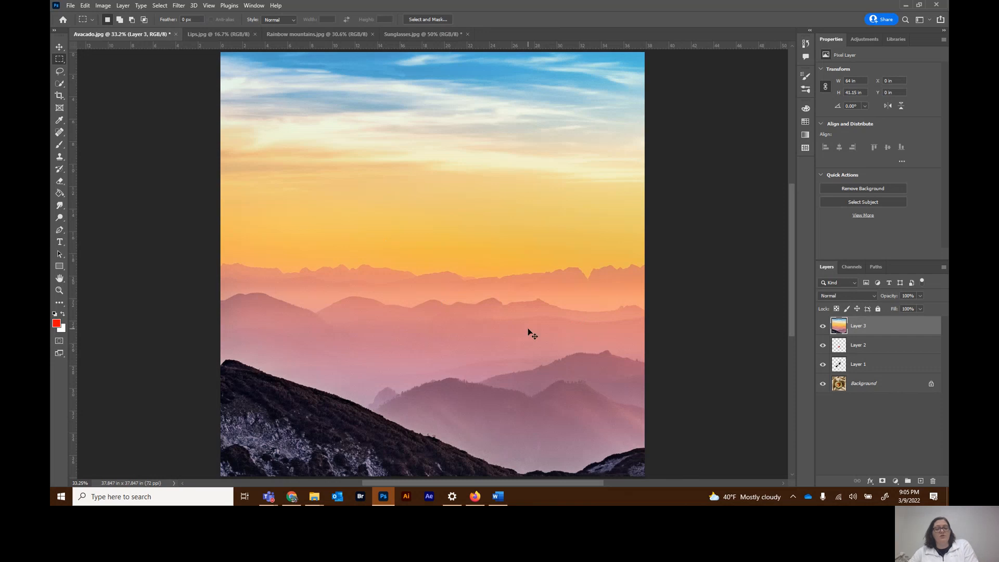
pyautogui.hotkey('ctrl', 't')
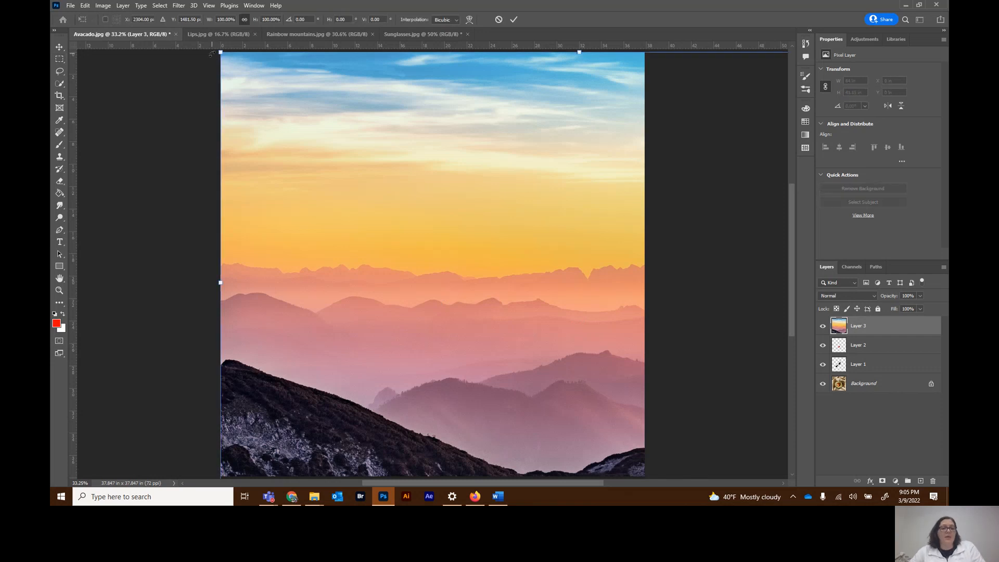
pyautogui.moveTo(218, 50); pyautogui.dragTo(234, 146)
pyautogui.moveTo(232, 103); pyautogui.dragTo(317, 158)
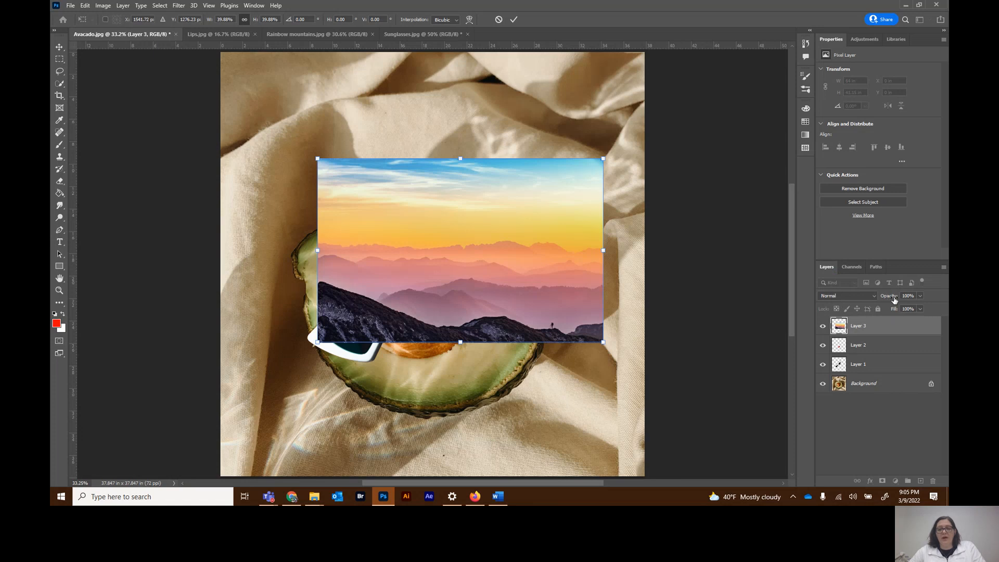
# Step: Set the mountain layer's opacity to 52%, rotate it to -45.06°, and move it over the sunglasses
pyautogui.click(920, 296)
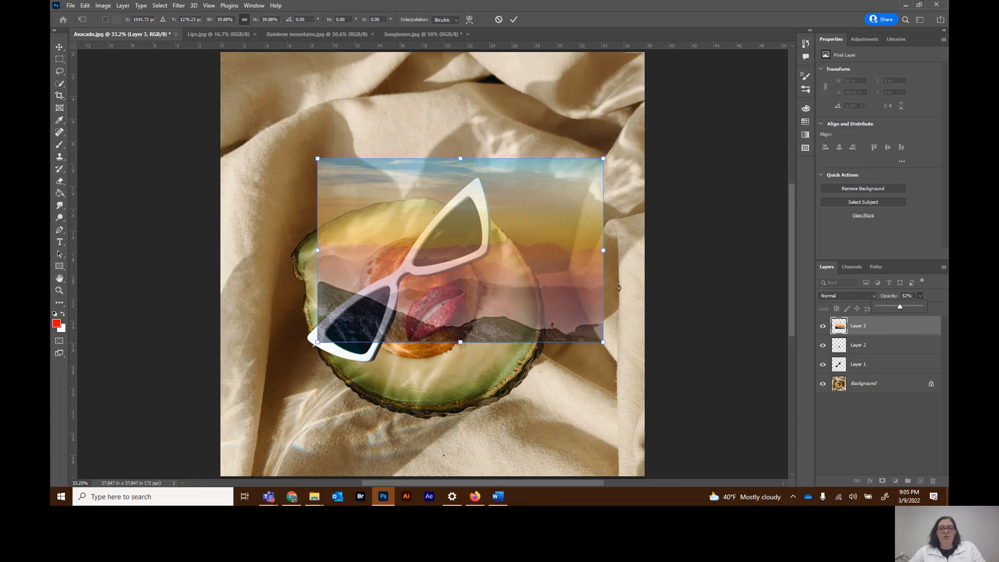
pyautogui.moveTo(616, 296); pyautogui.dragTo(614, 167)
pyautogui.moveTo(554, 242); pyautogui.dragTo(498, 264)
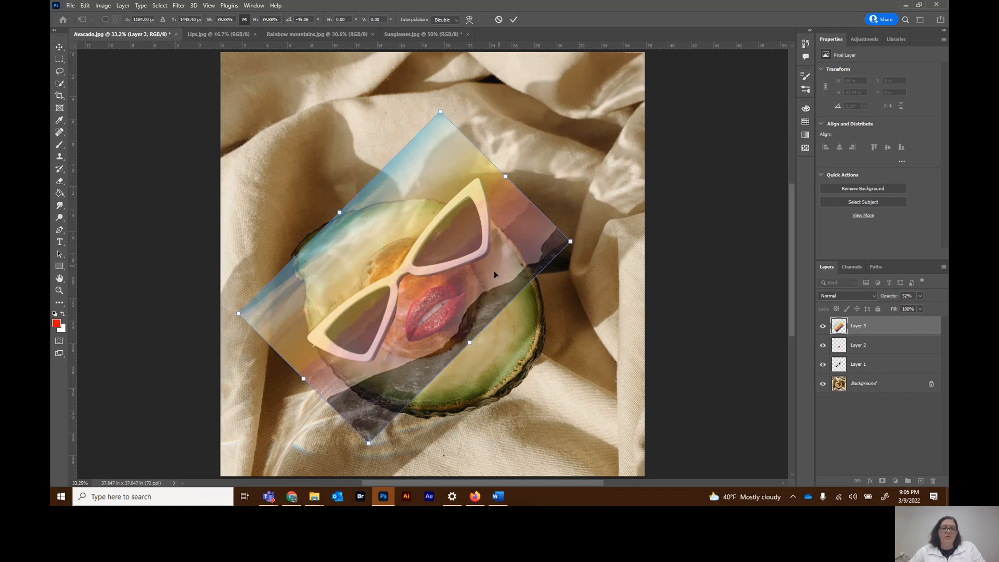
# Step: Shrink the mountain image to 28.97% width and 12.83% height so it covers both sunglass lenses, and apply the transform
pyautogui.moveTo(239, 310); pyautogui.dragTo(290, 299)
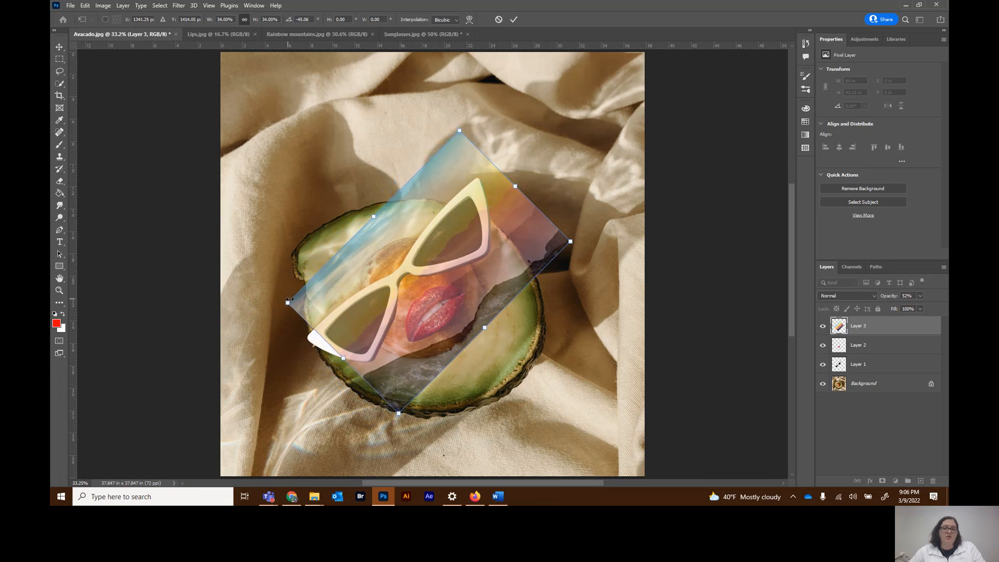
pyautogui.moveTo(570, 242); pyautogui.dragTo(526, 242)
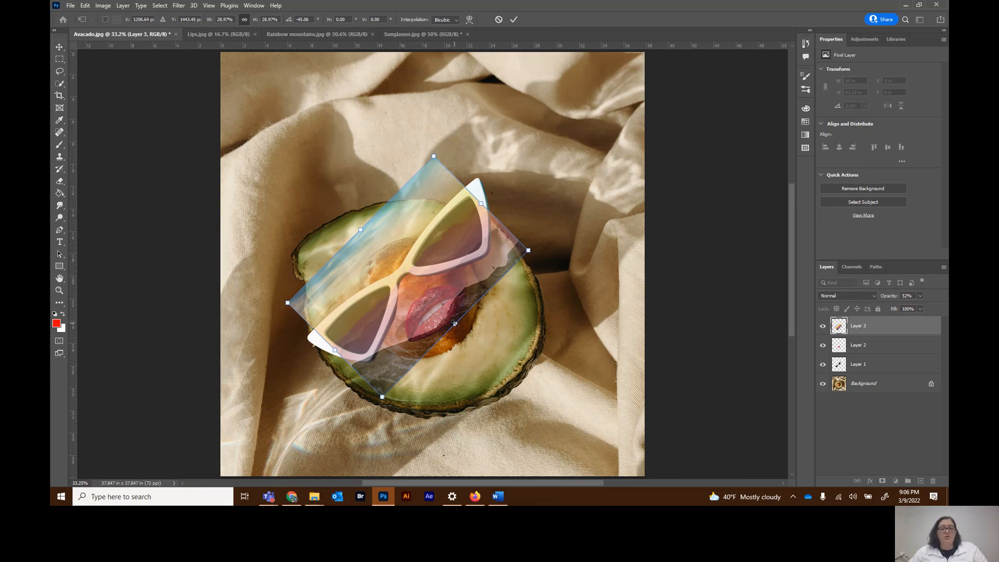
pyautogui.moveTo(454, 323); pyautogui.dragTo(434, 296)
pyautogui.moveTo(361, 228); pyautogui.dragTo(383, 259)
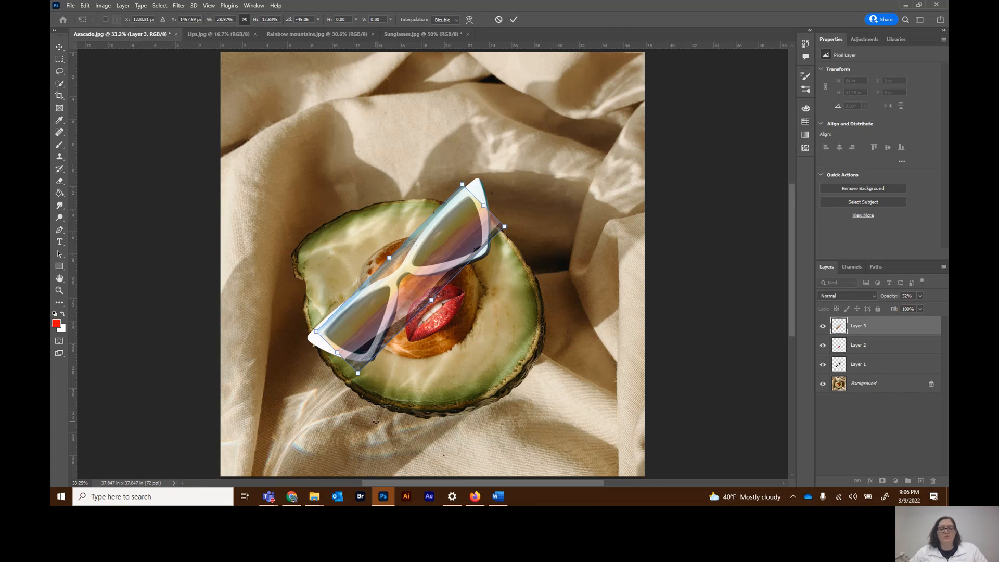
pyautogui.click(514, 19)
# Step: Set the mountain layer's opacity to 100% and hide the layer
pyautogui.click(919, 296)
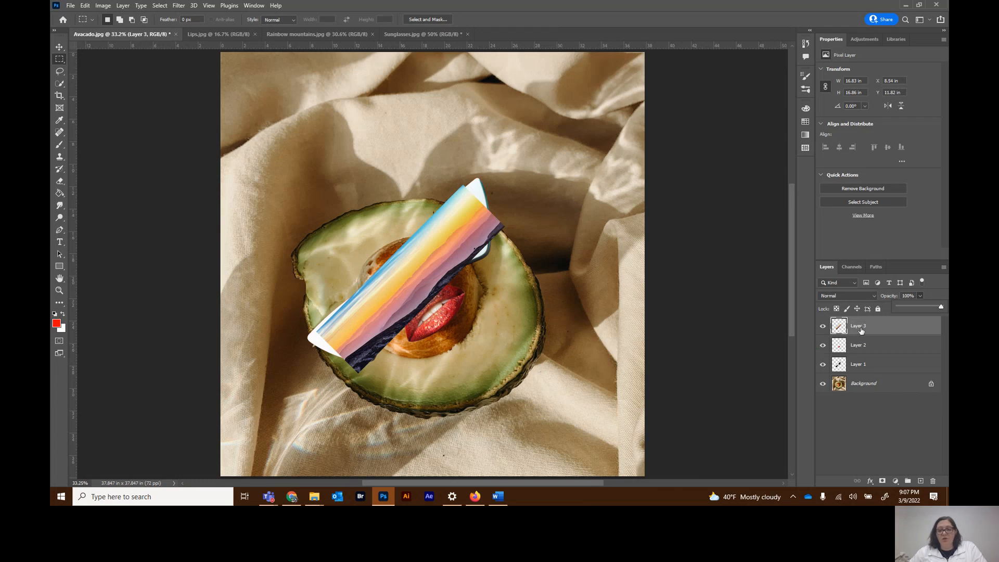
pyautogui.click(822, 328)
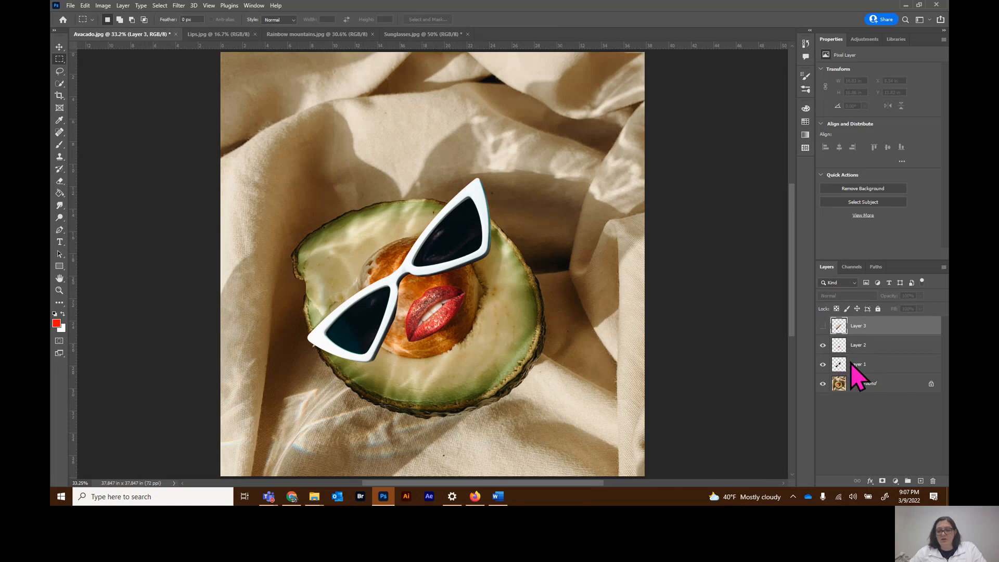
# Step: Select both dark sunglass lenses on Layer 1 with the Magic Wand tool
pyautogui.click(866, 368)
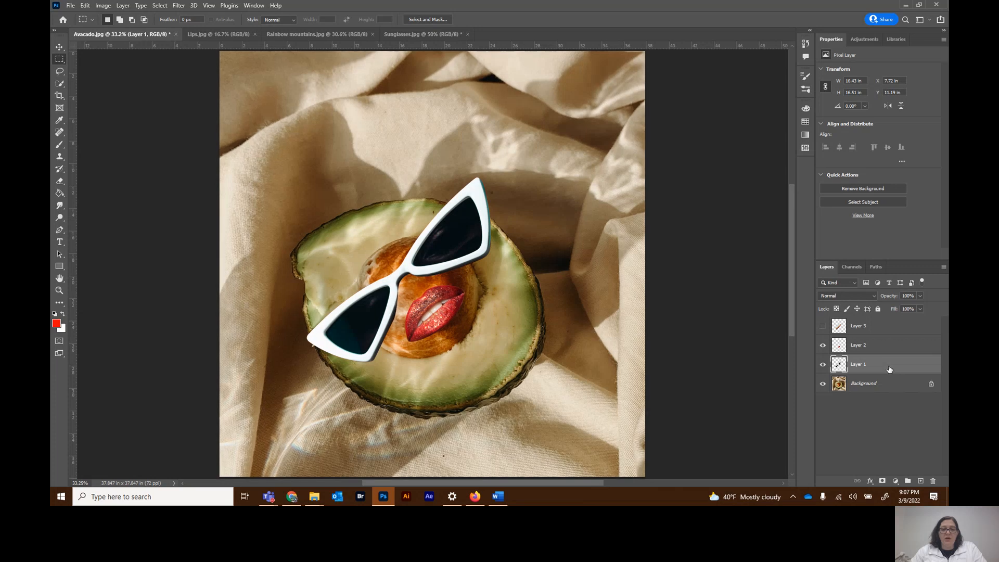
pyautogui.hotkey('ctrl', '+')
pyautogui.hotkey('ctrl', '+')
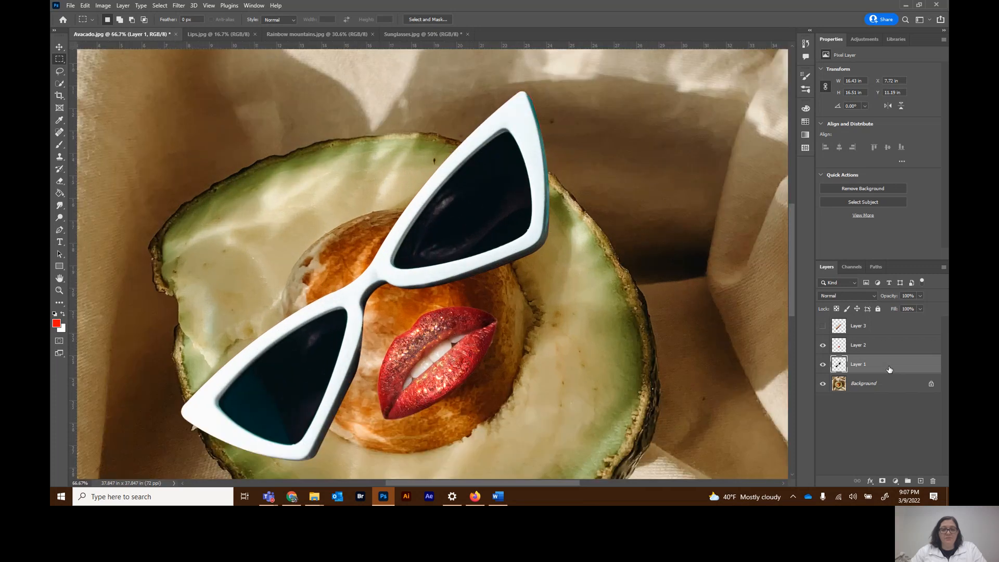
pyautogui.scroll(-3, 585, 404)
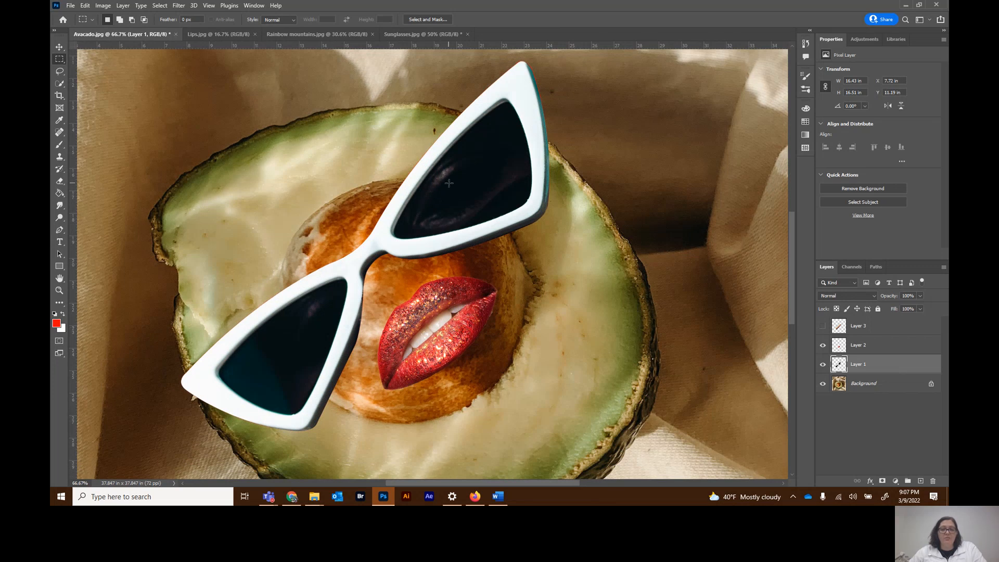
pyautogui.click(59, 85)
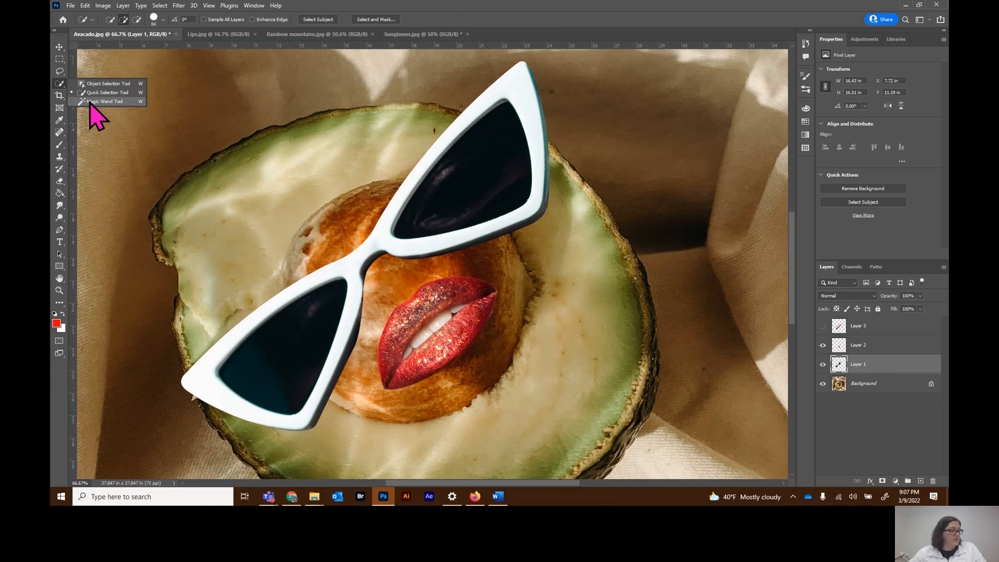
pyautogui.click(99, 101)
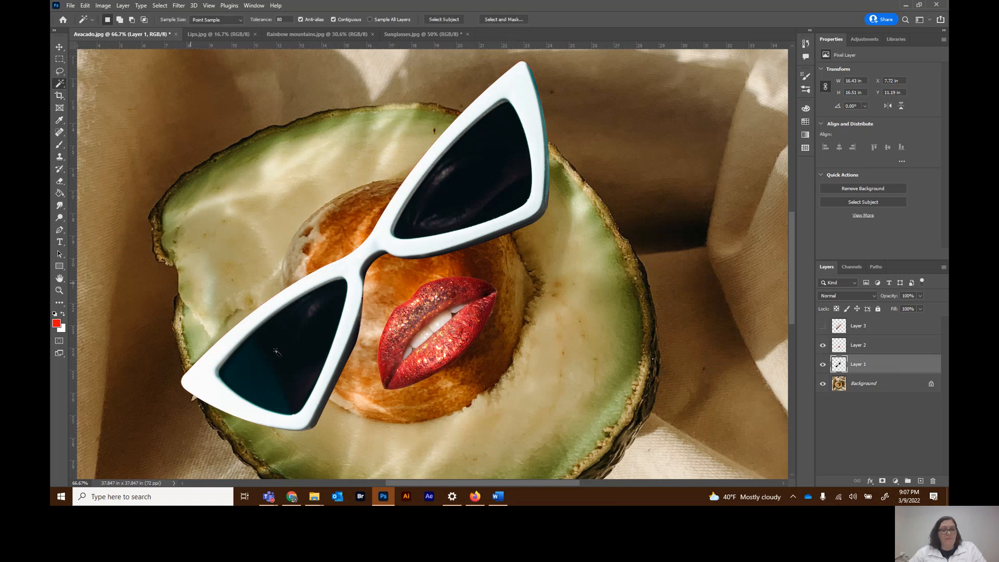
pyautogui.click(287, 356)
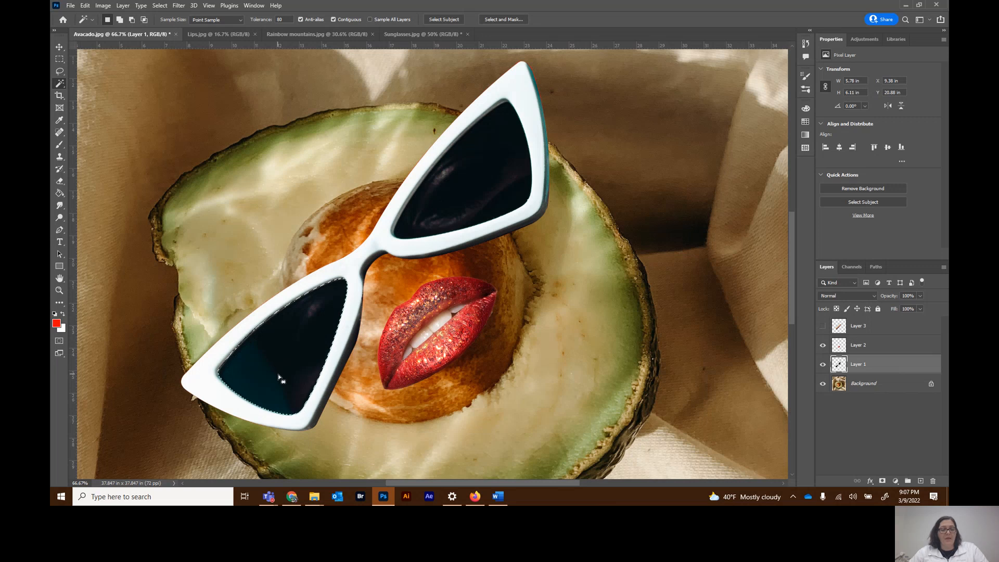
pyautogui.press('shift')
pyautogui.keyDown('shift'); pyautogui.click(482, 177); pyautogui.keyUp('shift')
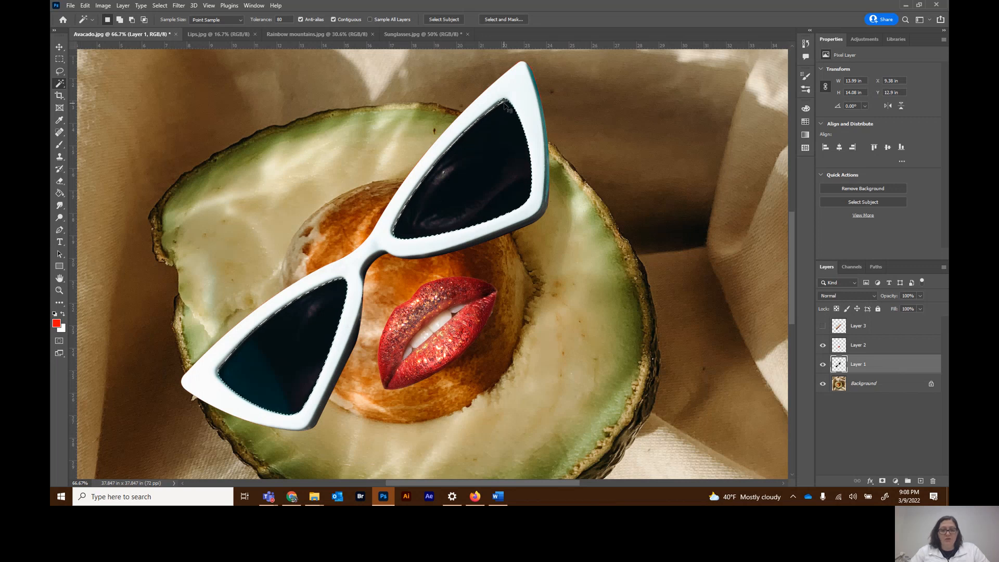
# Step: Subtract the stray frame edge at the upper lens's tip from the selection with the Lasso tool
pyautogui.hotkey('ctrl', '+')
pyautogui.hotkey('ctrl', '+')
pyautogui.scroll(1, 559, 151)
pyautogui.scroll(5, 559, 151)
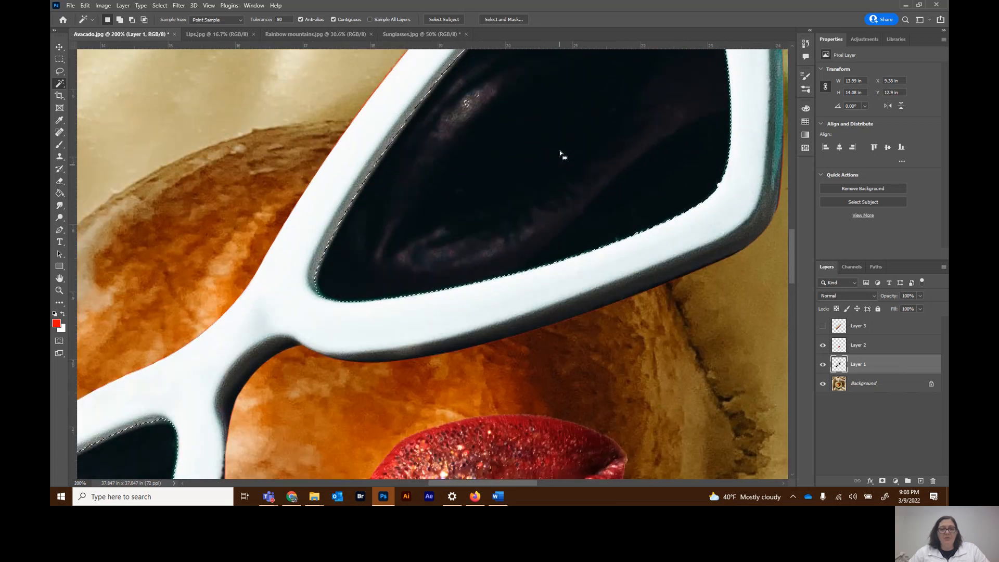
pyautogui.scroll(1, 560, 156)
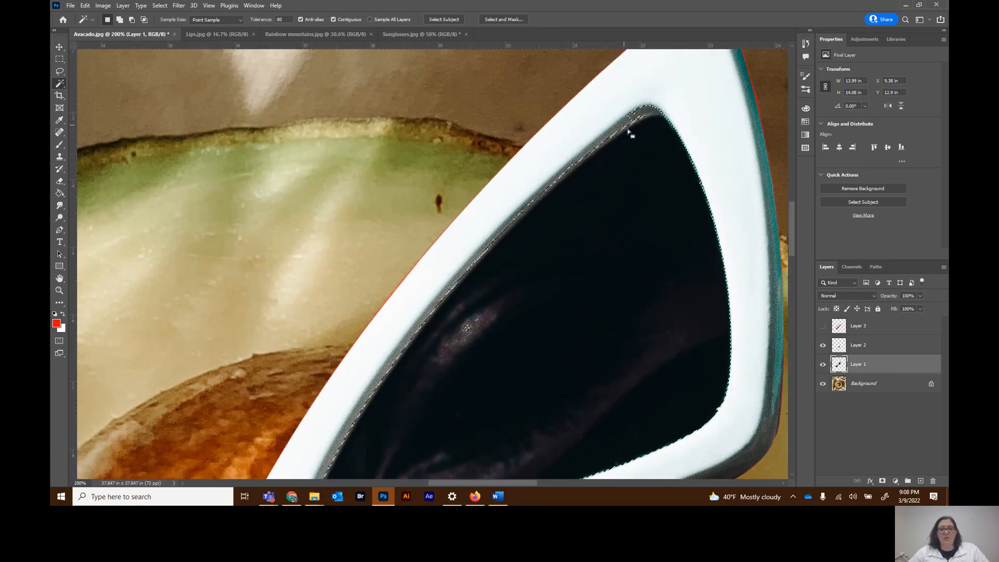
pyautogui.click(60, 72)
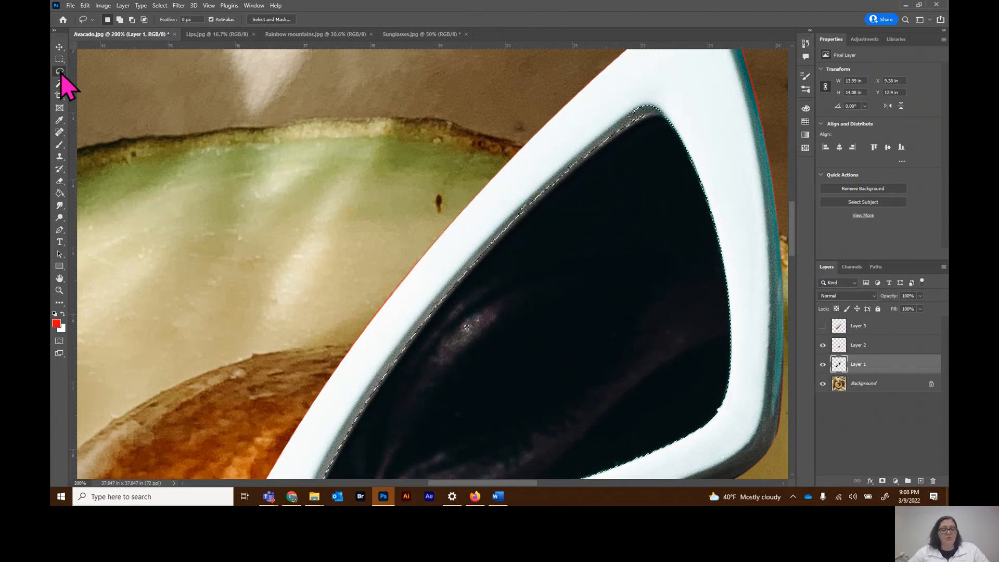
pyautogui.press('alt')
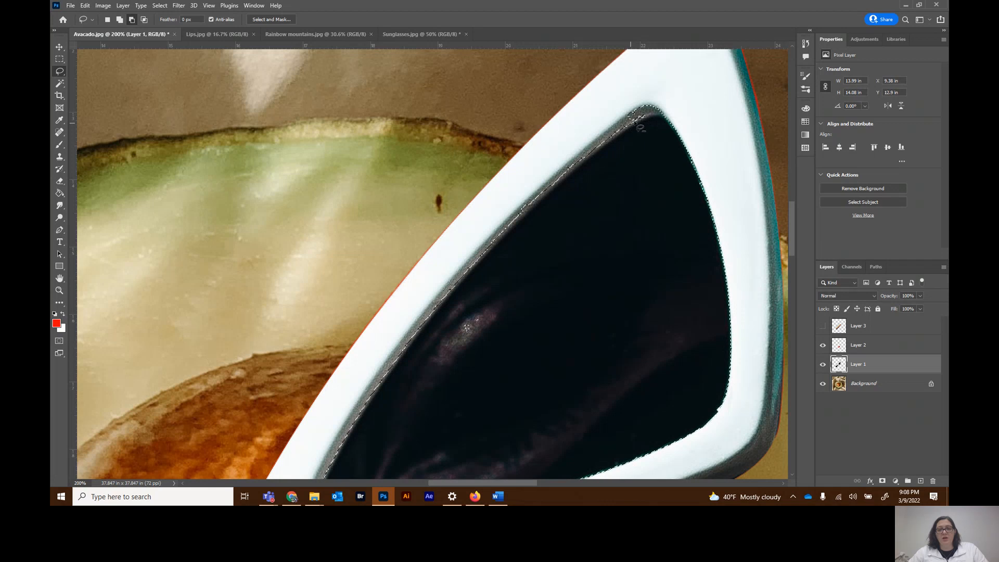
pyautogui.moveTo(640, 121)
pyautogui.mouseDown()
pyautogui.moveTo(669, 105)
pyautogui.moveTo(648, 98)
pyautogui.moveTo(626, 107)
pyautogui.moveTo(629, 121)
pyautogui.mouseUp()
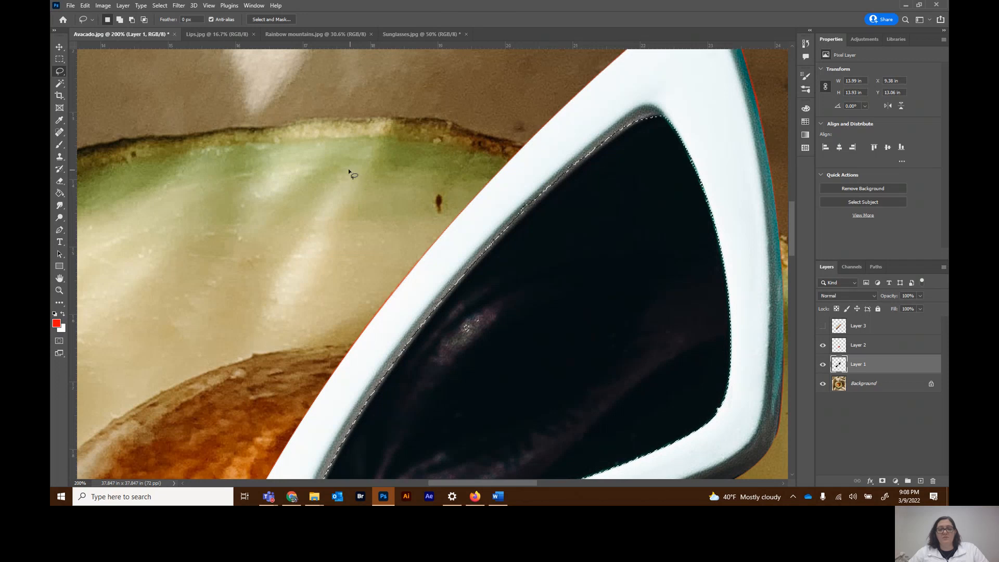
# Step: Add the unselected reflection spot inside the upper lens to the selection with the Lasso tool
pyautogui.scroll(-3, 350, 172)
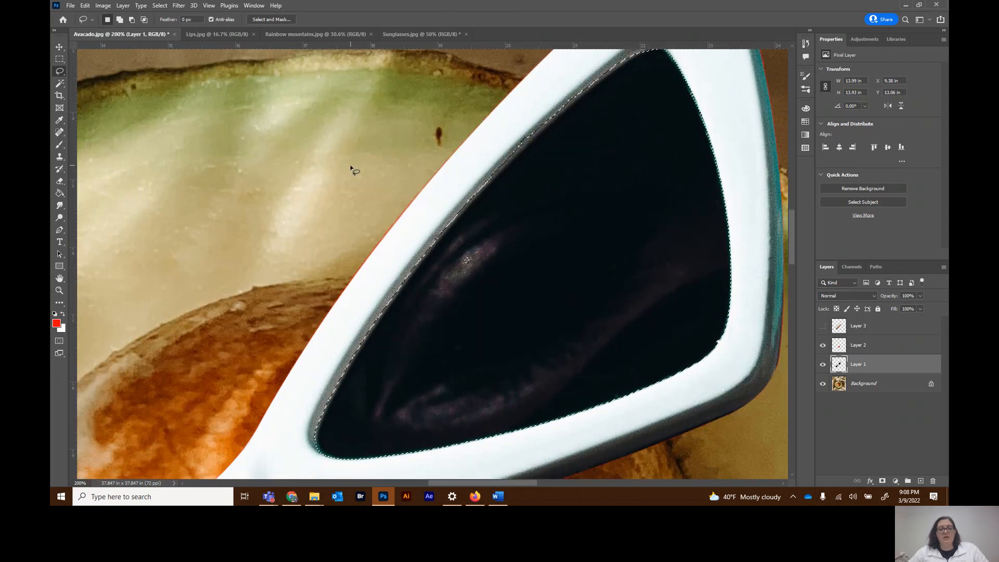
pyautogui.scroll(-2, 352, 169)
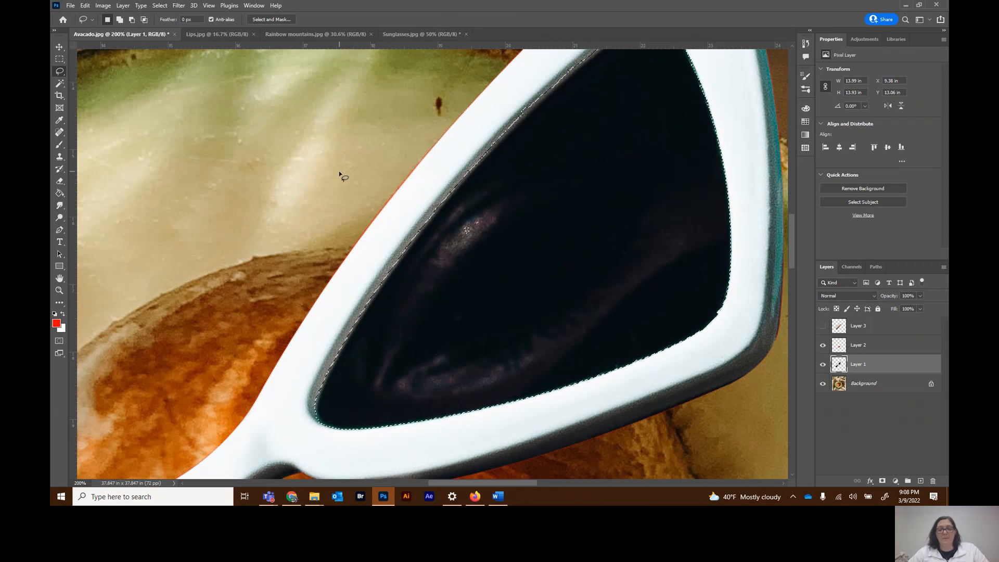
pyautogui.hotkey('ctrl', '-')
pyautogui.hotkey('ctrl', '-')
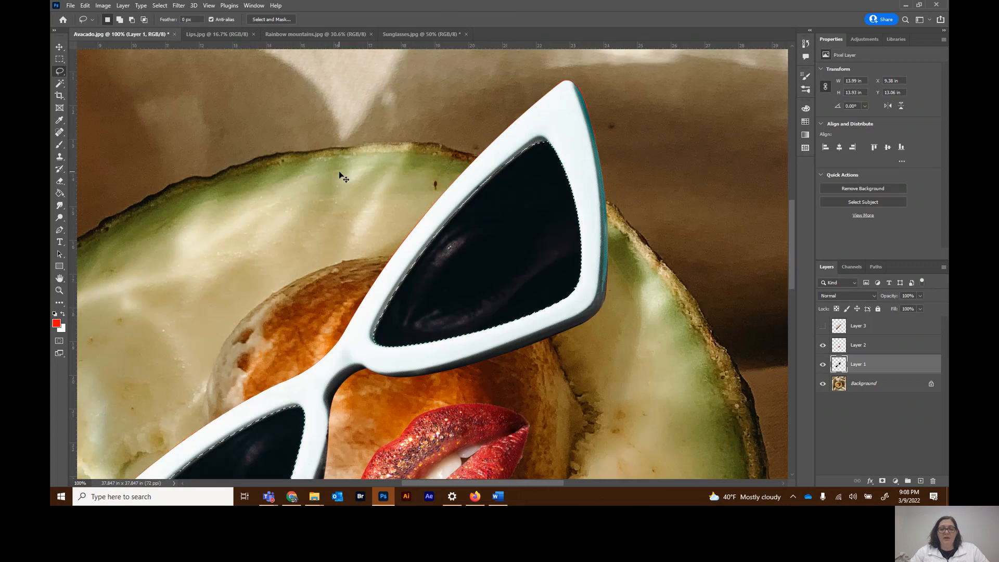
pyautogui.scroll(-1, 275, 228)
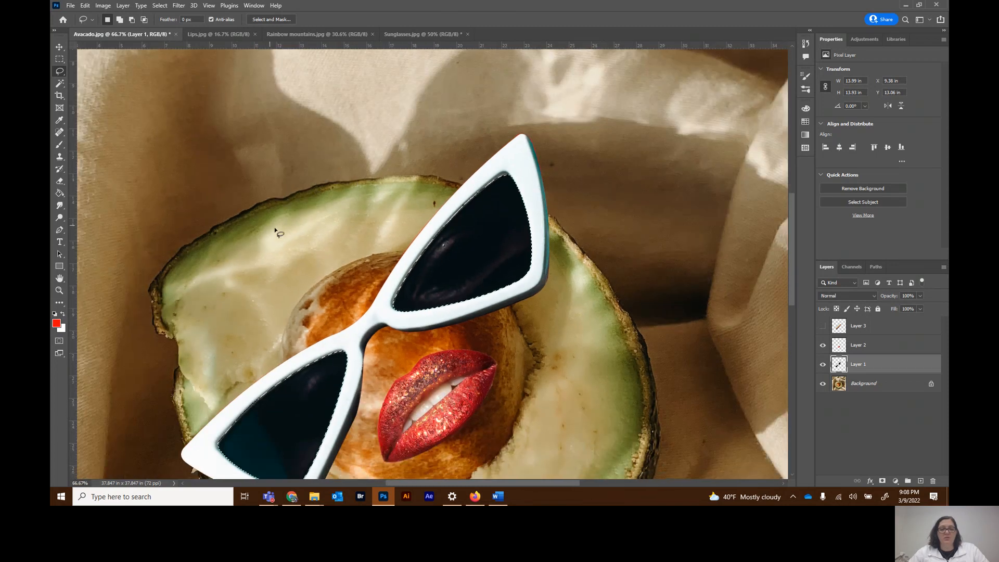
pyautogui.scroll(-3, 276, 232)
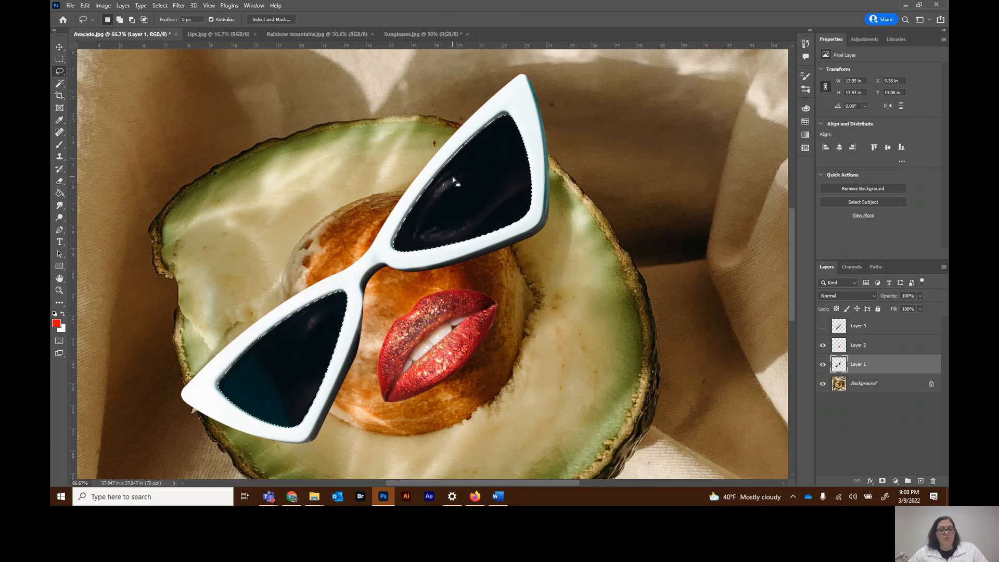
pyautogui.press('shift')
pyautogui.moveTo(455, 175)
pyautogui.mouseDown()
pyautogui.moveTo(442, 193)
pyautogui.moveTo(462, 180)
pyautogui.moveTo(463, 190)
pyautogui.mouseUp()
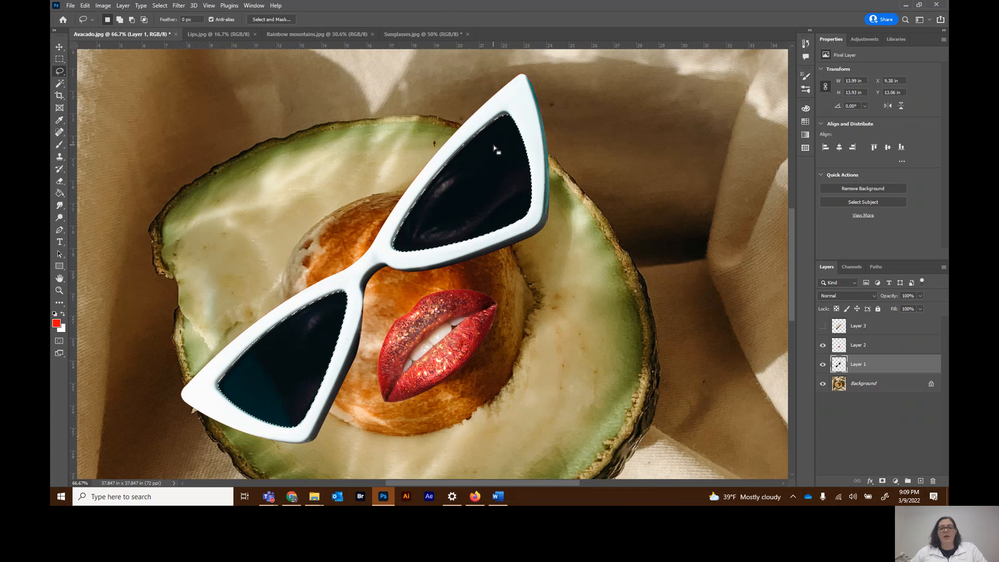
# Step: Show the mountain layer, make it active, and invert the lens selection
pyautogui.click(823, 328)
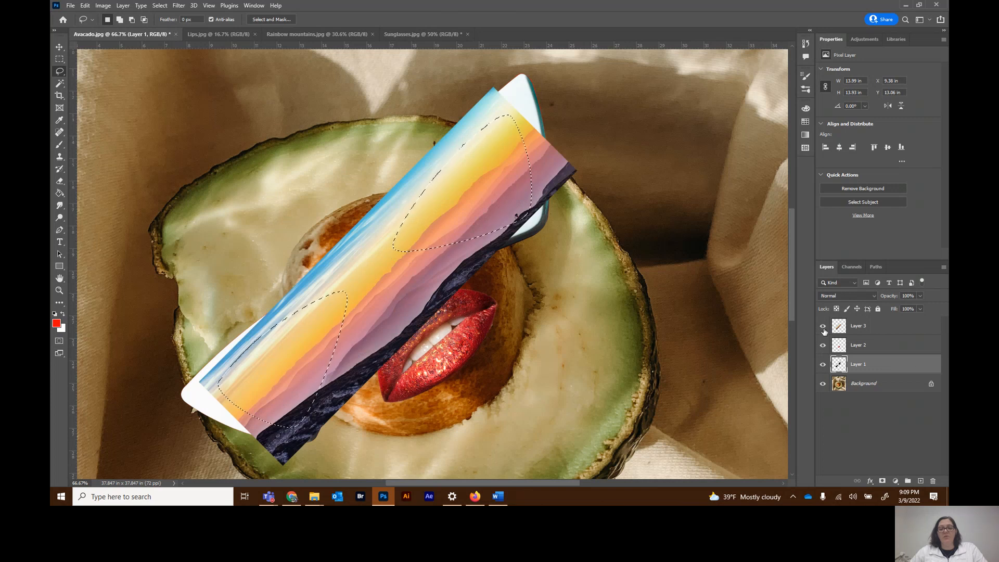
pyautogui.click(887, 331)
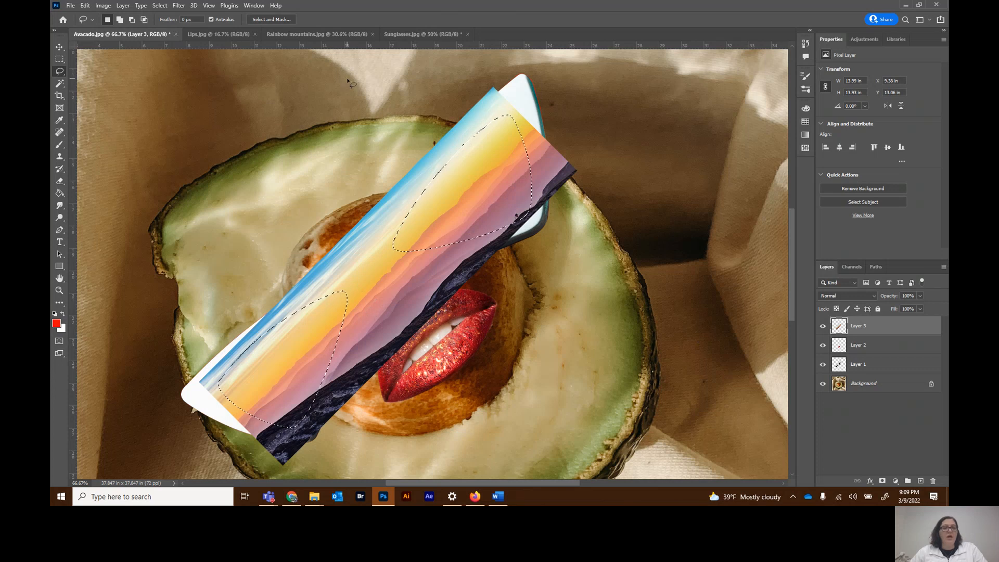
pyautogui.click(163, 7)
pyautogui.click(168, 43)
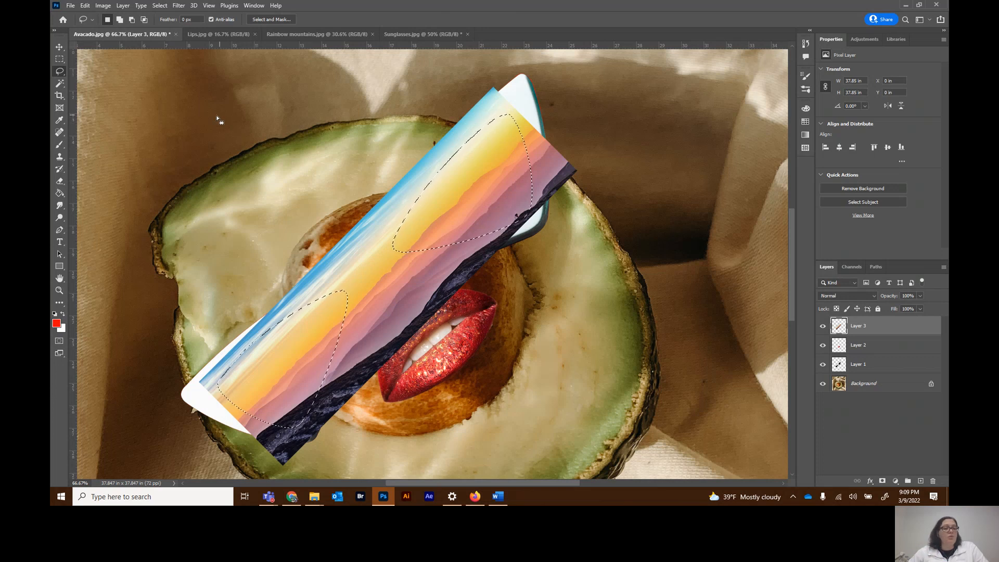
# Step: Erase the mountain image around the lower lens with the Eraser tool
pyautogui.click(59, 181)
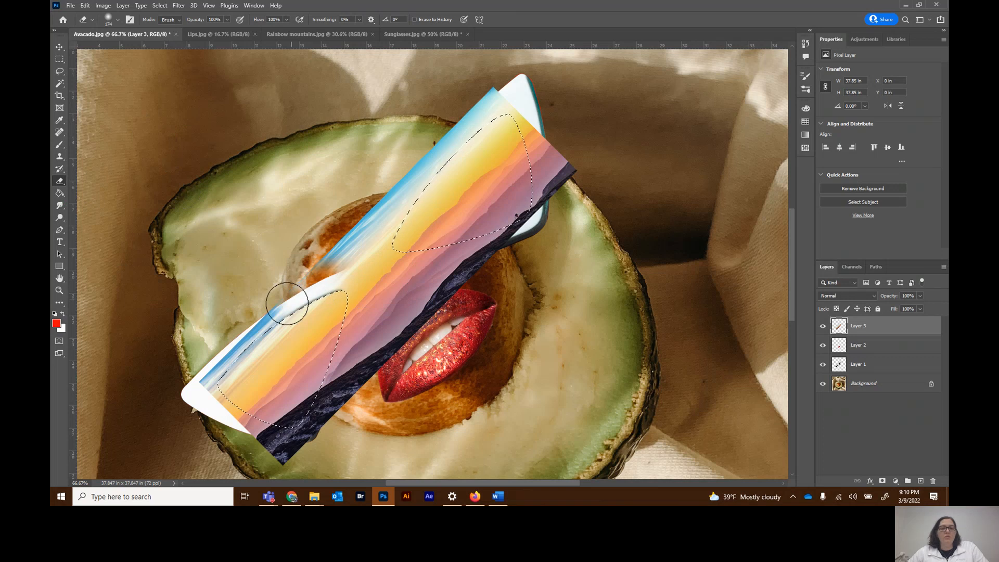
pyautogui.moveTo(324, 286)
pyautogui.mouseDown()
pyautogui.moveTo(209, 355)
pyautogui.moveTo(252, 336)
pyautogui.mouseUp()
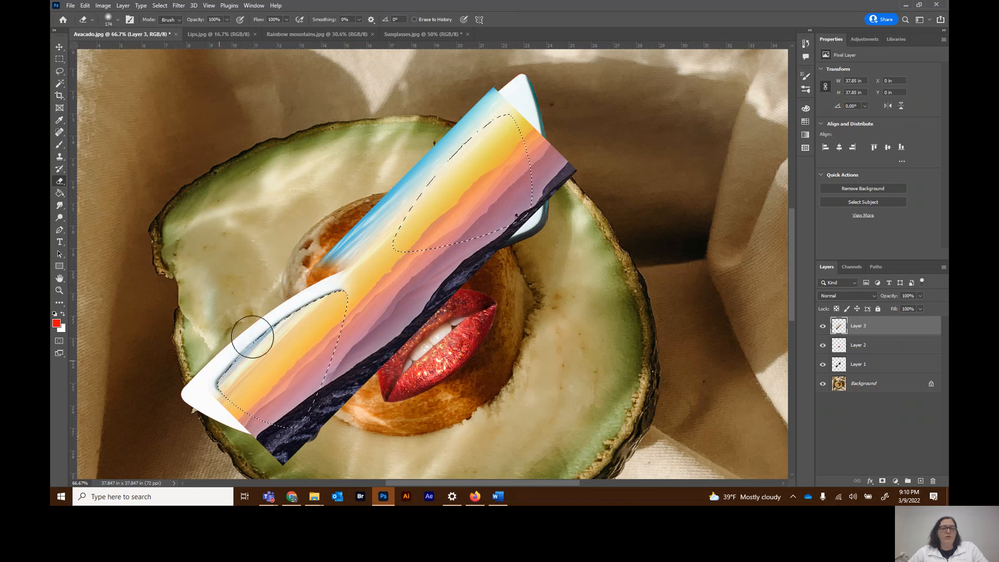
pyautogui.moveTo(238, 433); pyautogui.dragTo(261, 444)
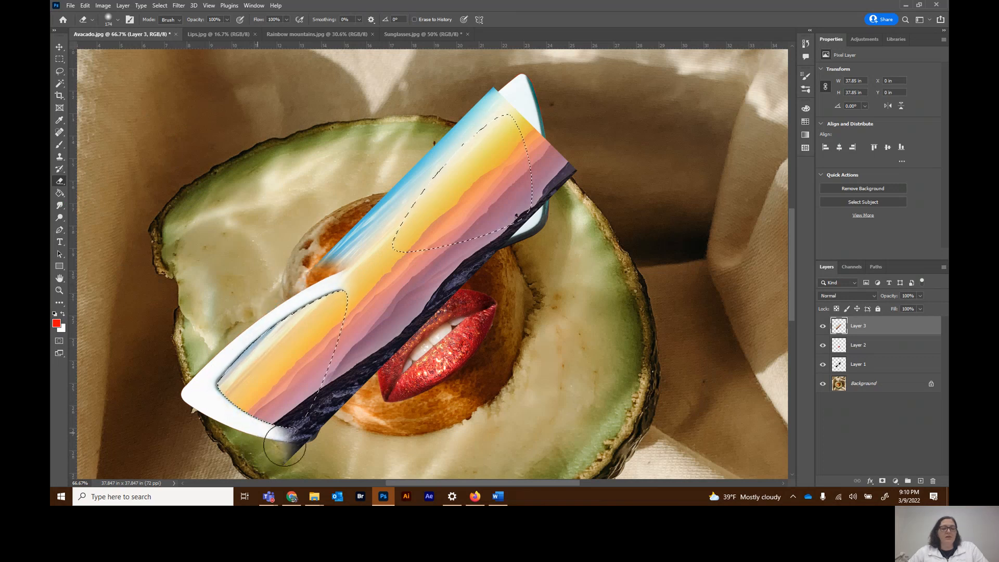
pyautogui.moveTo(348, 355)
pyautogui.mouseDown()
pyautogui.moveTo(339, 396)
pyautogui.moveTo(374, 339)
pyautogui.moveTo(353, 389)
pyautogui.moveTo(405, 328)
pyautogui.moveTo(381, 359)
pyautogui.moveTo(374, 317)
pyautogui.moveTo(353, 324)
pyautogui.mouseUp()
pyautogui.moveTo(330, 271)
pyautogui.mouseDown()
pyautogui.moveTo(377, 315)
pyautogui.moveTo(336, 247)
pyautogui.moveTo(360, 279)
pyautogui.moveTo(426, 327)
pyautogui.moveTo(340, 261)
pyautogui.moveTo(345, 292)
pyautogui.mouseUp()
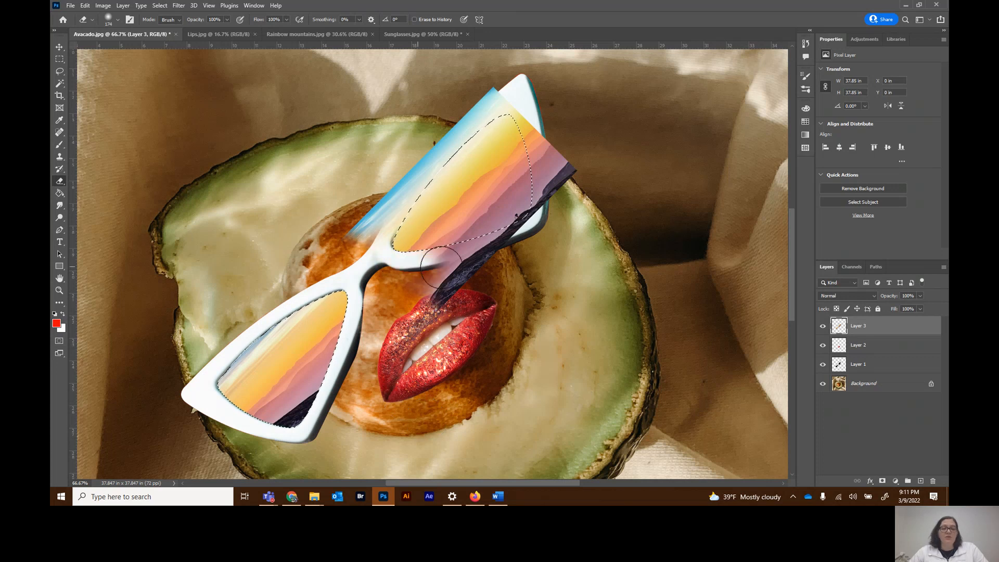
# Step: Erase the mountain image below and beside the upper lens, and delete the rest outside the lenses
pyautogui.moveTo(440, 266); pyautogui.dragTo(515, 240)
pyautogui.moveTo(443, 284)
pyautogui.mouseDown()
pyautogui.moveTo(388, 348)
pyautogui.moveTo(431, 323)
pyautogui.moveTo(466, 256)
pyautogui.moveTo(546, 224)
pyautogui.moveTo(557, 185)
pyautogui.moveTo(551, 157)
pyautogui.mouseUp()
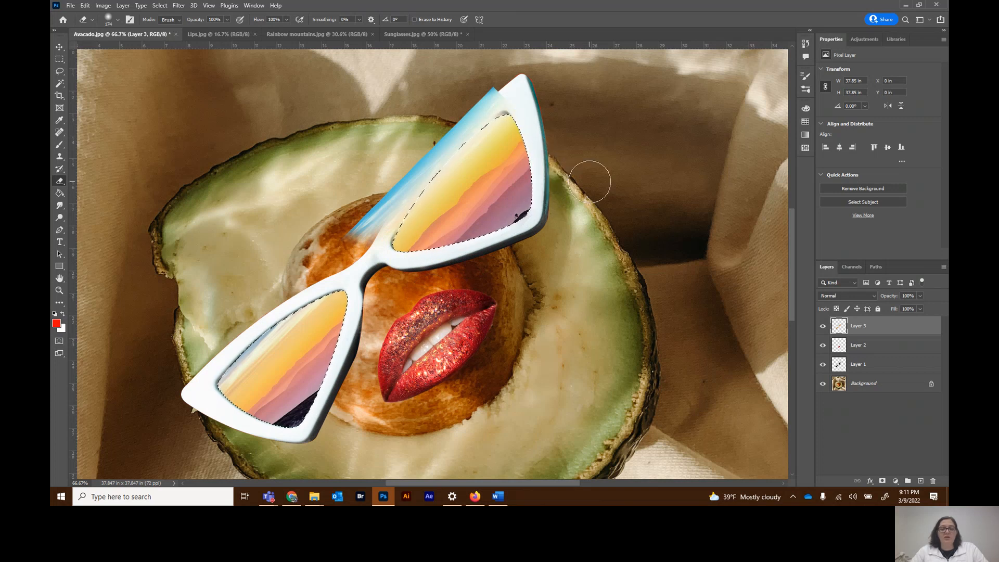
pyautogui.press('Delete')
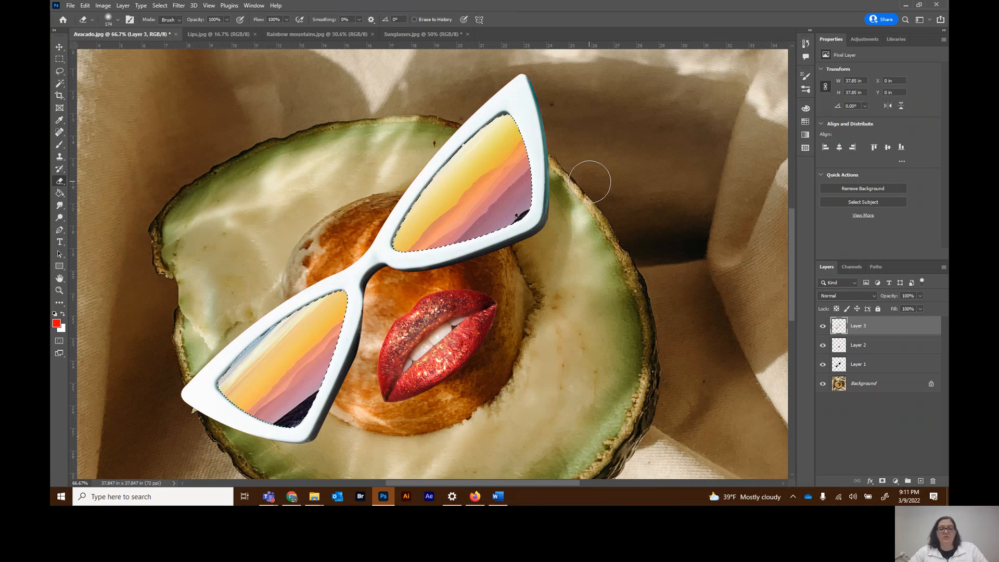
# Step: Switch to the Move tool and clear the selection around the lenses
pyautogui.click(60, 46)
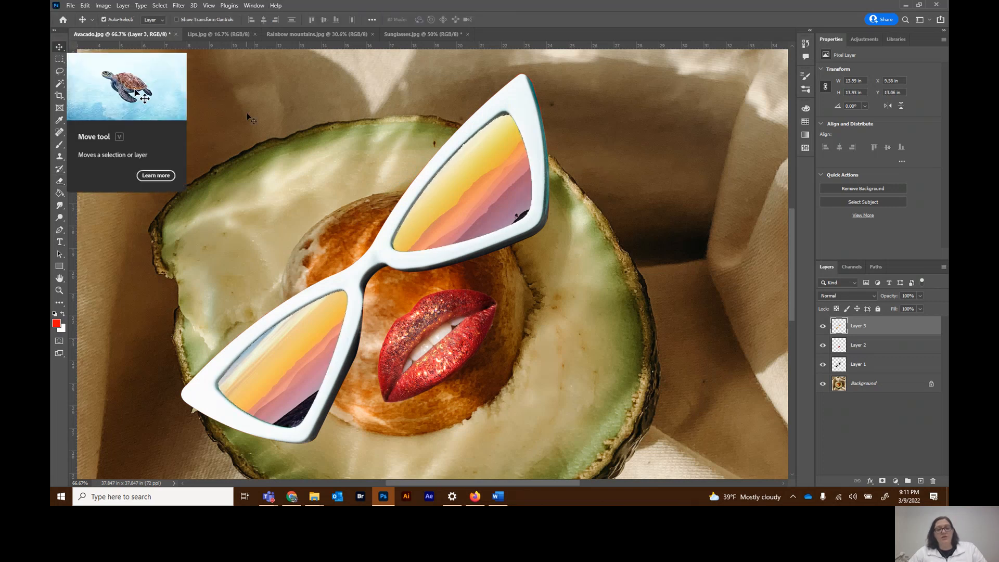
pyautogui.hotkey('ctrl', 'd')
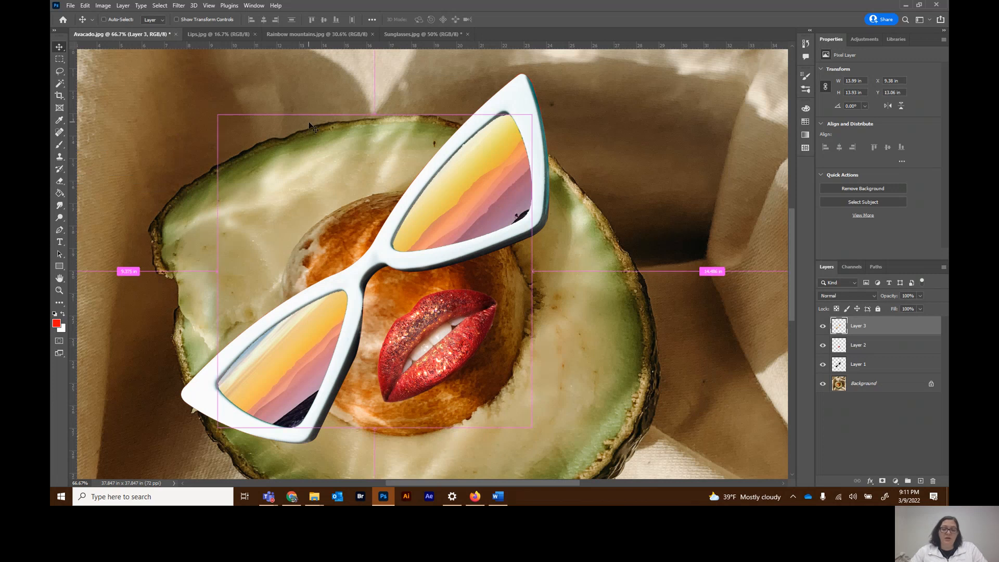
pyautogui.hotkey('ctrl', '-')
pyautogui.hotkey('ctrl', '-')
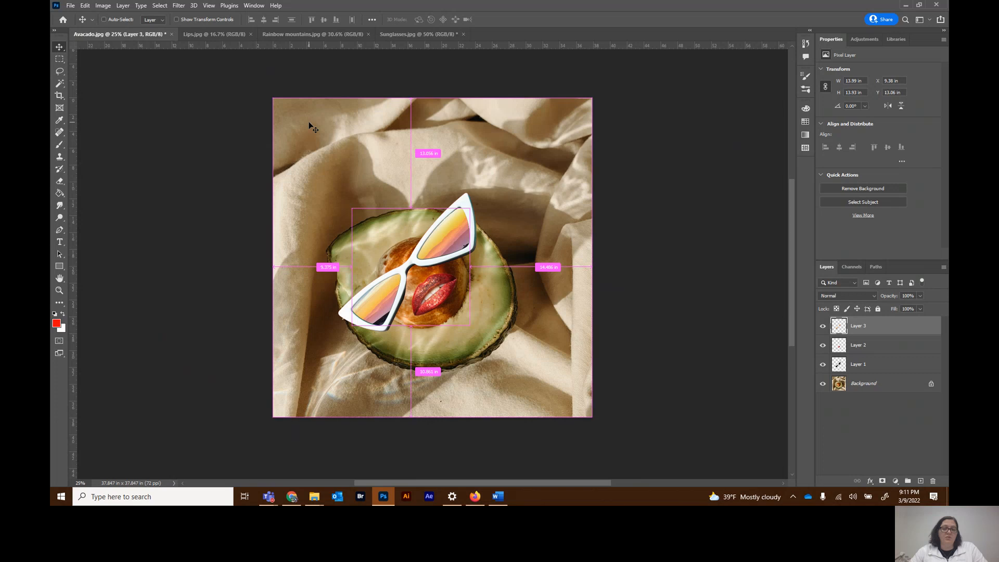
pyautogui.hotkey('ctrl', '-')
pyautogui.hotkey('ctrl', '+')
pyautogui.hotkey('ctrl', '+')
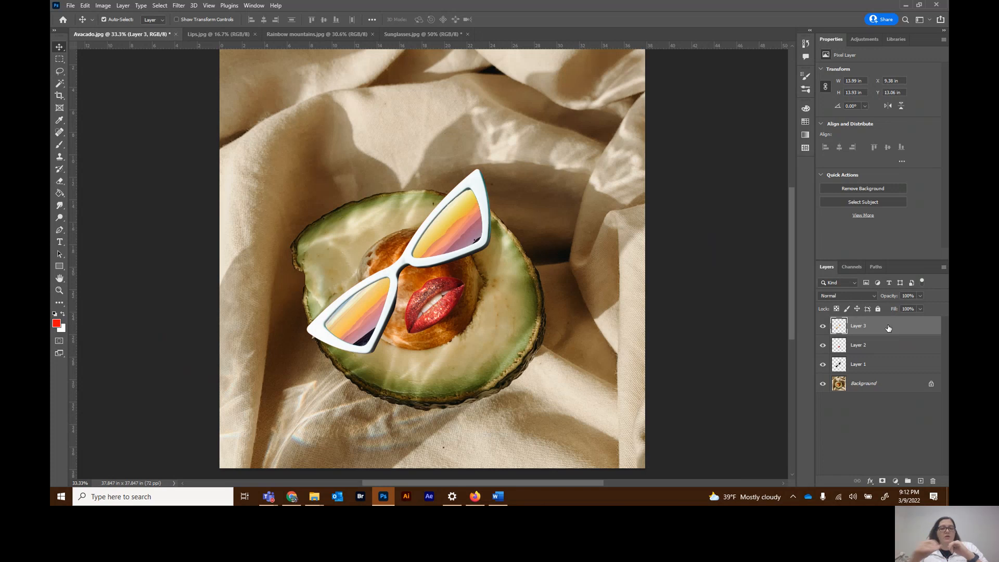
# Step: Save the layered composite as a Photoshop PSD in the Lesson 1 folder, naming it with the student's surname followed by "_Lesson 1"
pyautogui.click(71, 6)
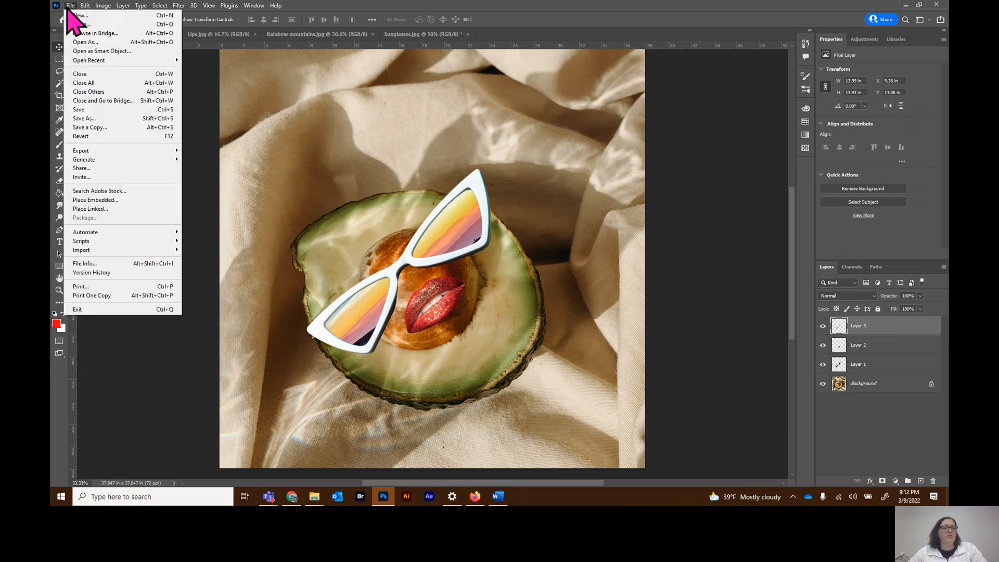
pyautogui.click(103, 118)
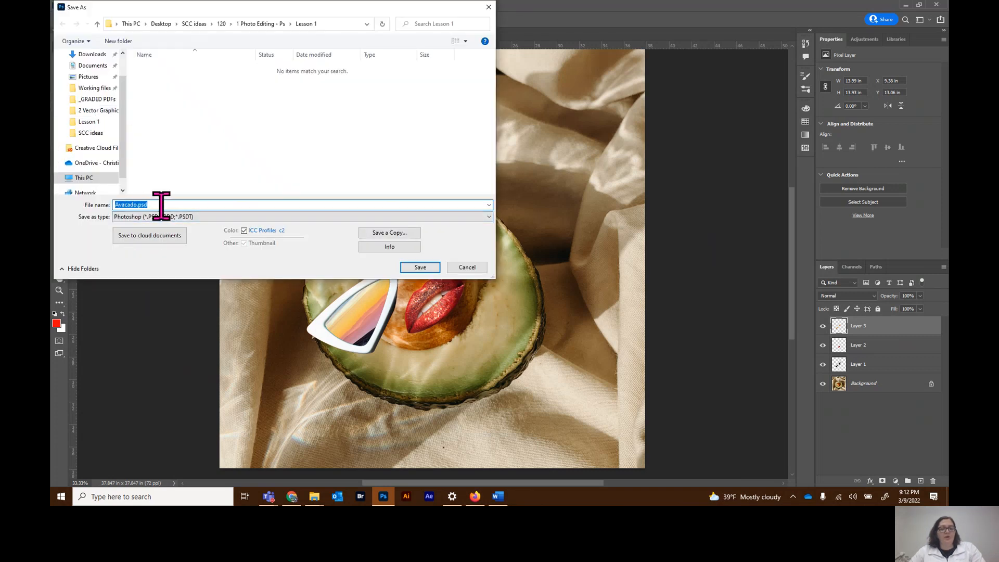
pyautogui.write('Niehaus_')
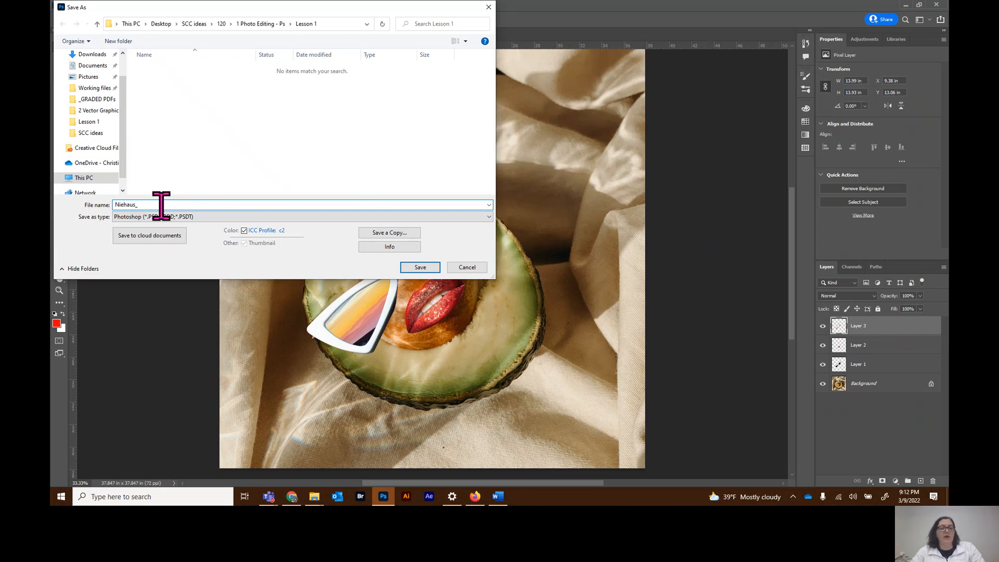
pyautogui.write('Lesson 1')
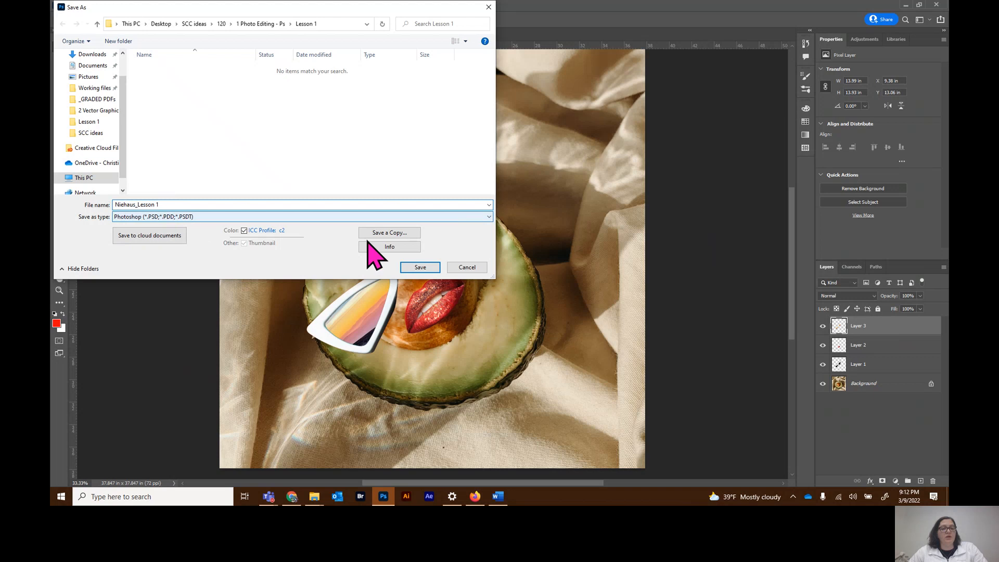
pyautogui.click(422, 268)
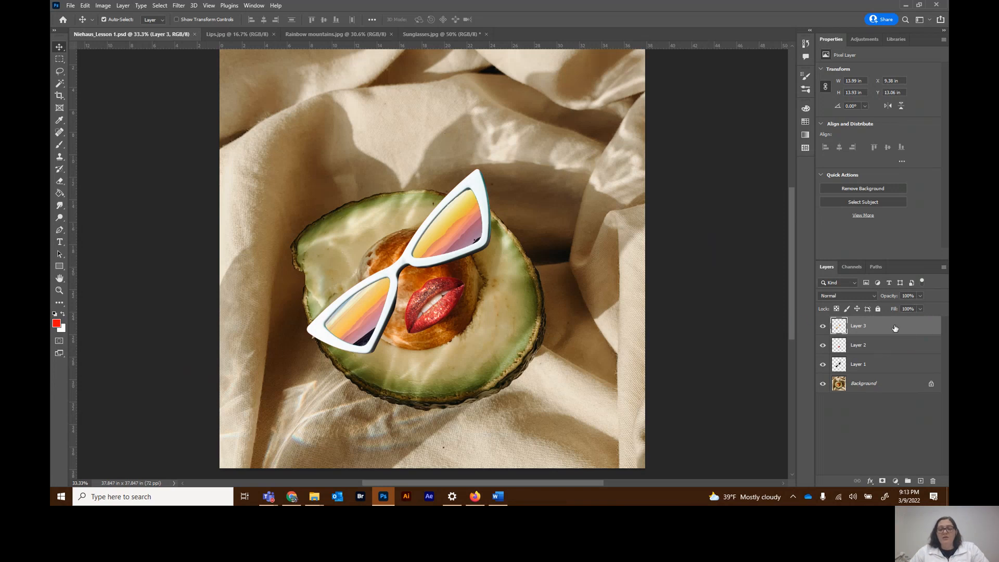
# Step: Flatten the image and save it as a JPEG under the same base name, with Maximum quality 10 and the Progressive format option
pyautogui.click(943, 268)
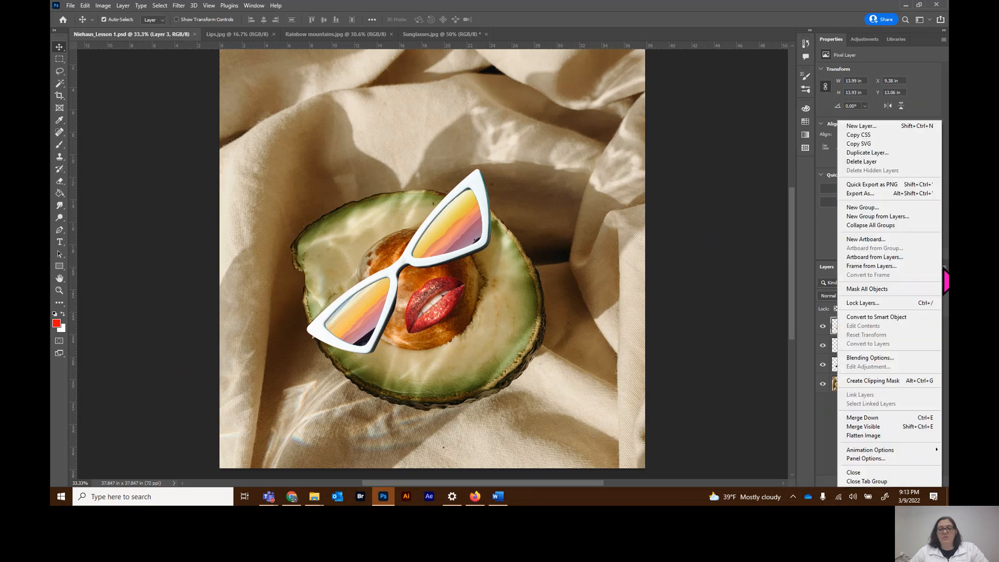
pyautogui.click(868, 436)
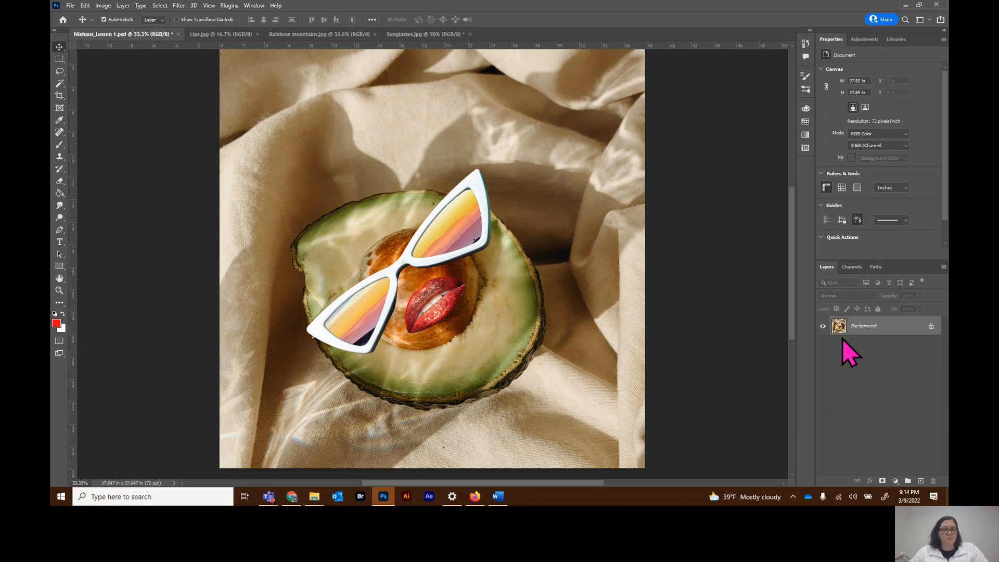
pyautogui.click(71, 6)
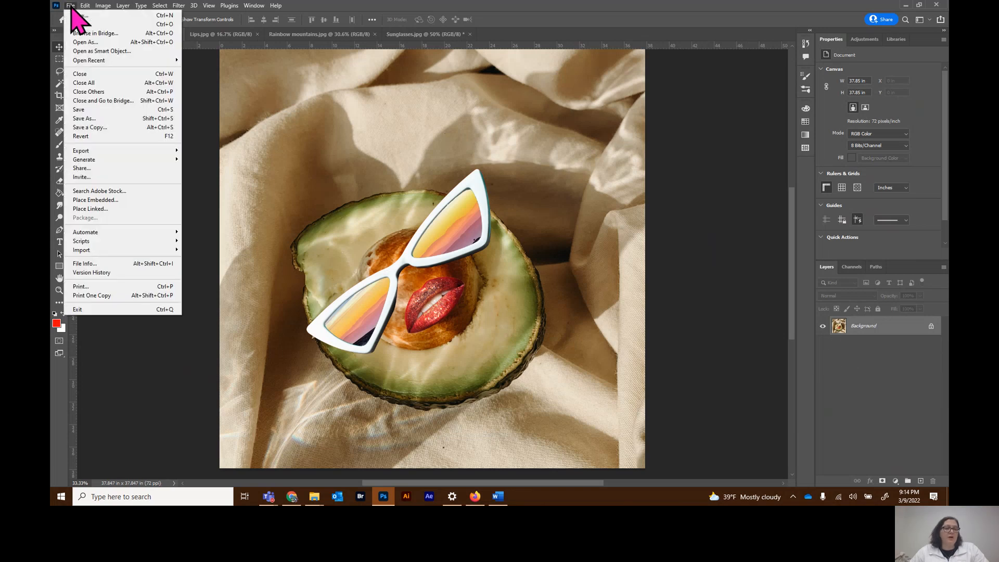
pyautogui.click(92, 120)
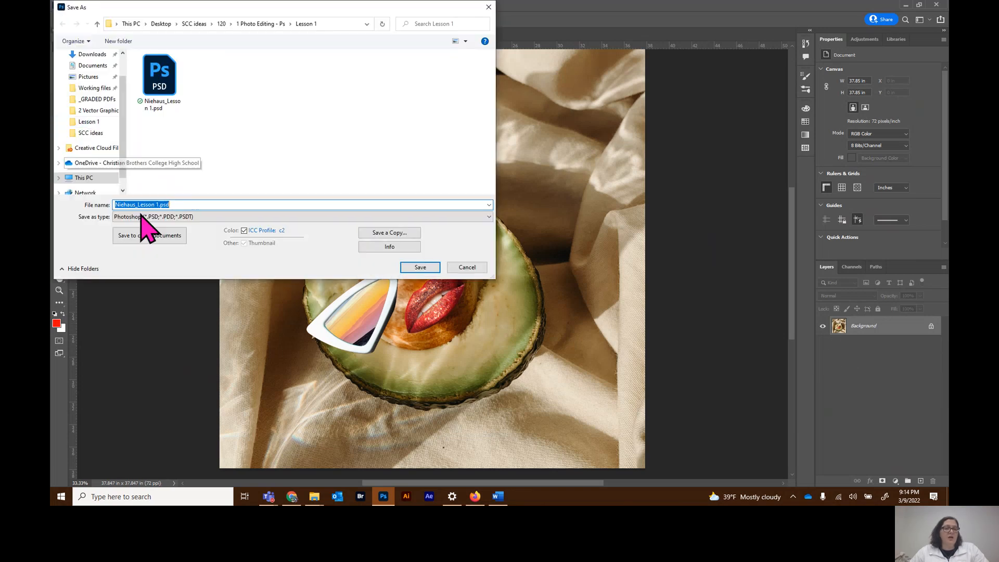
pyautogui.click(220, 217)
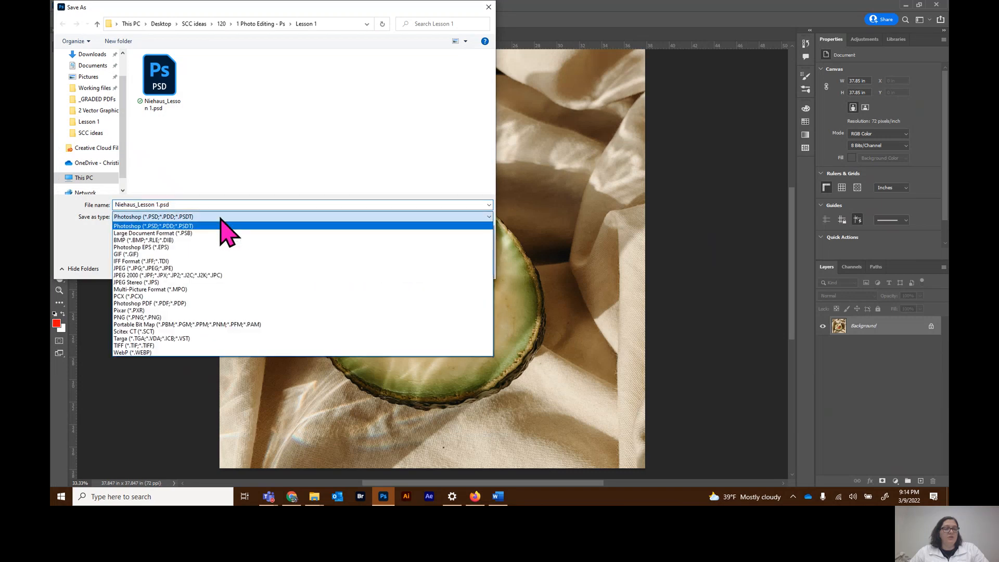
pyautogui.click(189, 269)
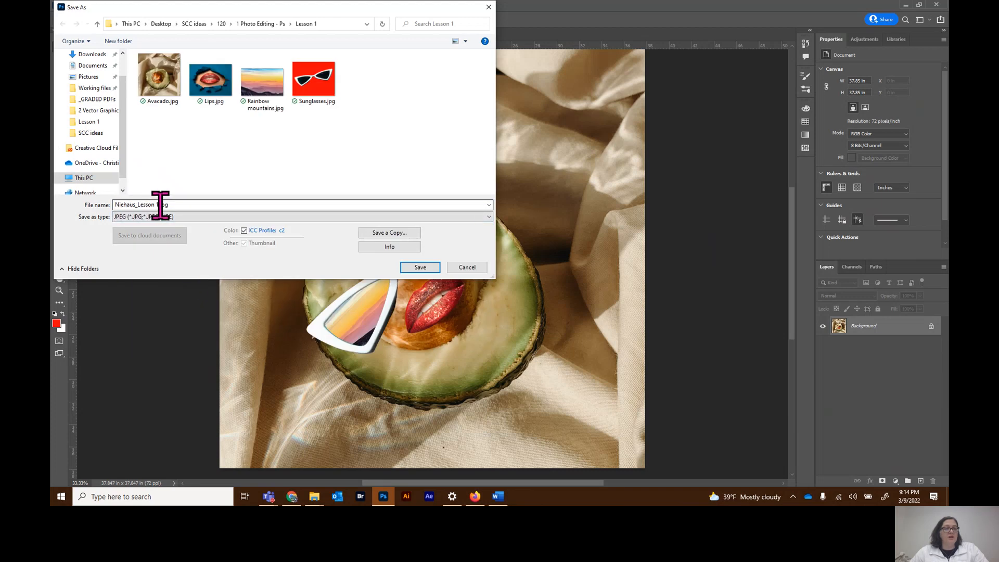
pyautogui.click(420, 268)
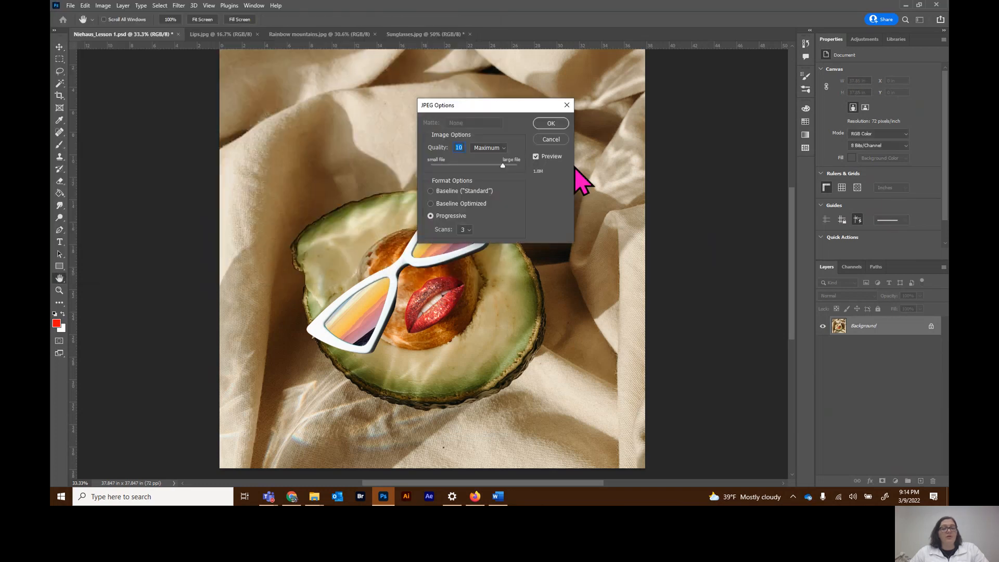
pyautogui.click(553, 124)
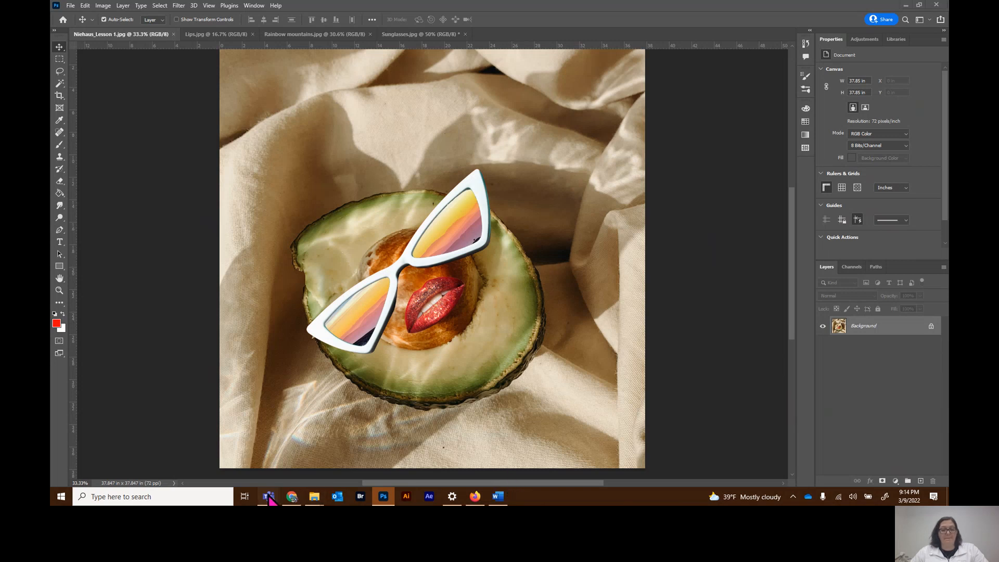
pyautogui.moveTo(268, 495)
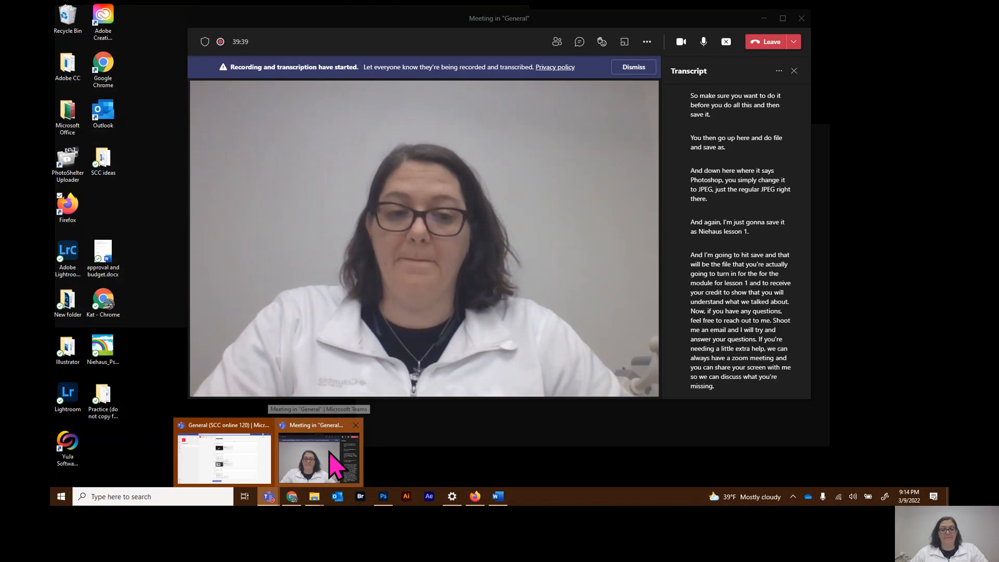
pyautogui.click(331, 453)
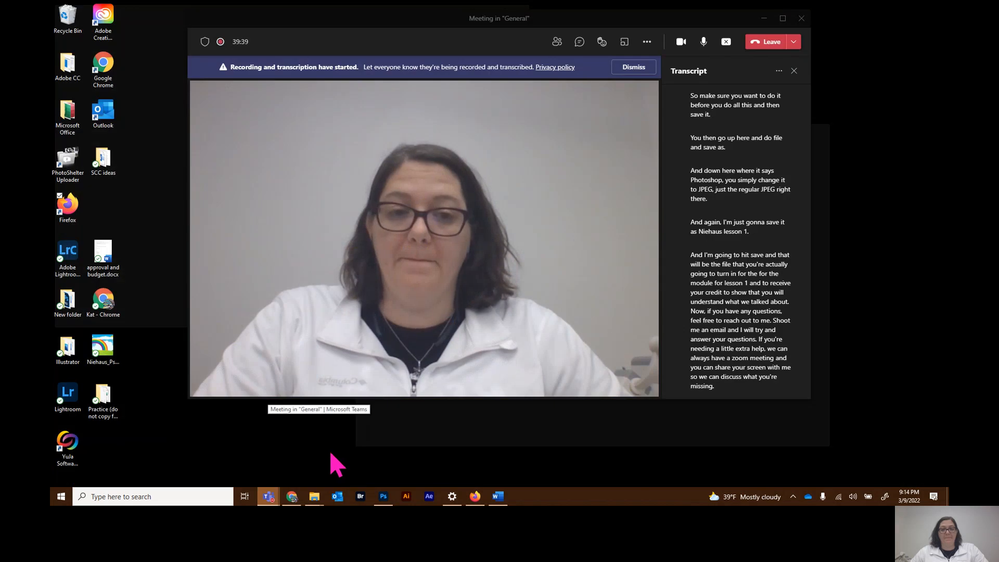
pyautogui.click(771, 45)
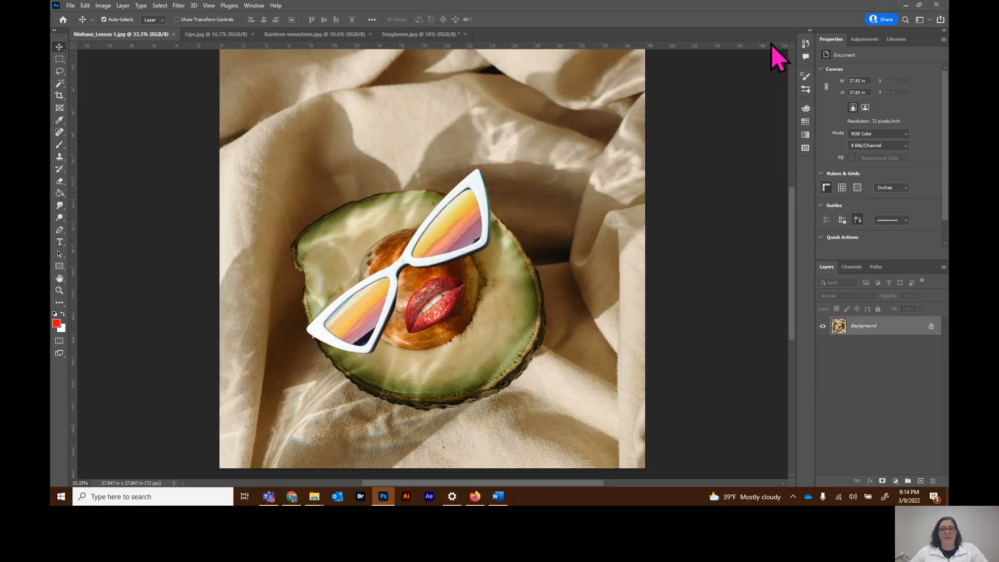